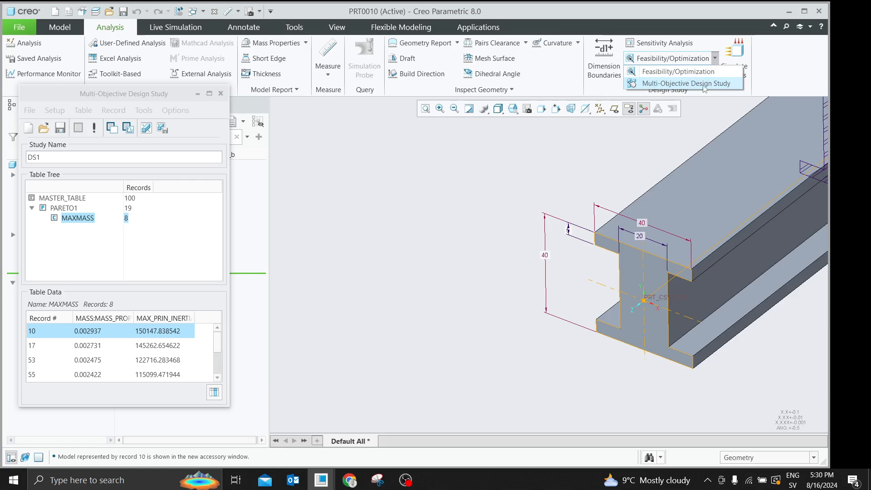
Show the preview of study record 10 and compare its I-section dimensions with those of the current part
{"action": "left_click", "coordinate": [321, 480]}
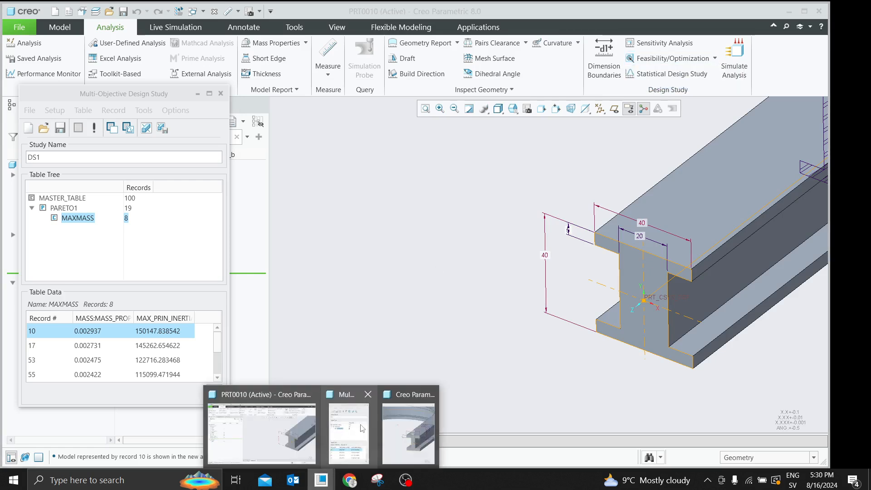
{"action": "left_click", "coordinate": [404, 423]}
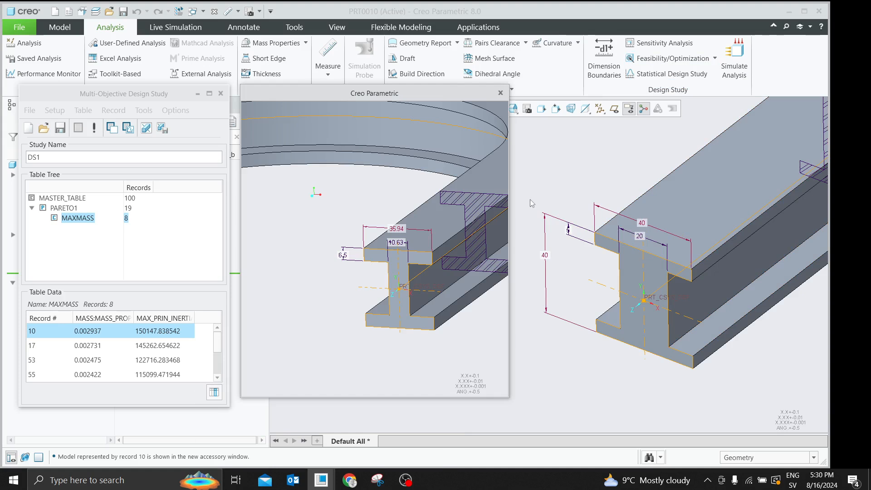
{"action": "scroll", "coordinate": [665, 229], "scroll_direction": "down", "scroll_amount": 1}
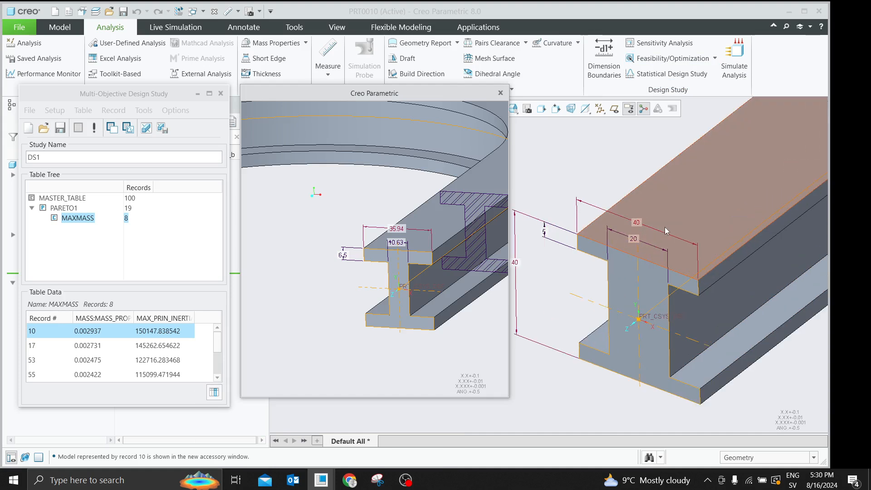
{"action": "scroll", "coordinate": [650, 247], "scroll_direction": "up", "scroll_amount": 1}
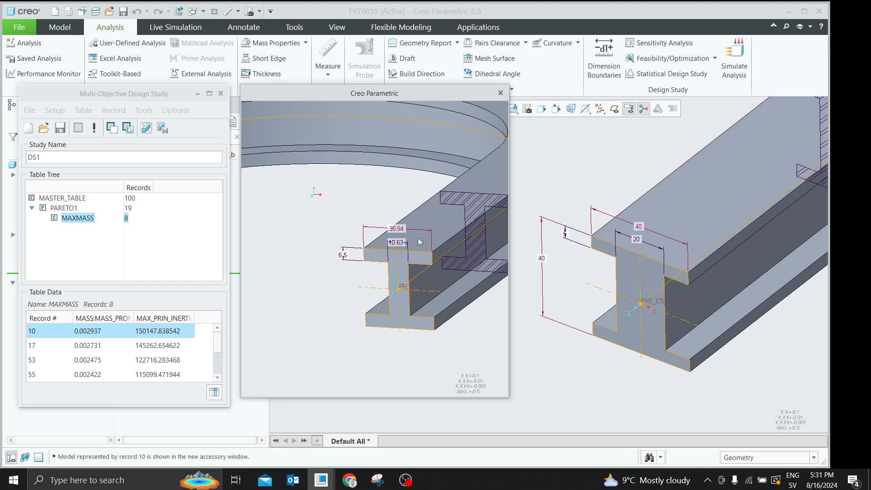
{"action": "scroll", "coordinate": [420, 242], "scroll_direction": "up", "scroll_amount": 3}
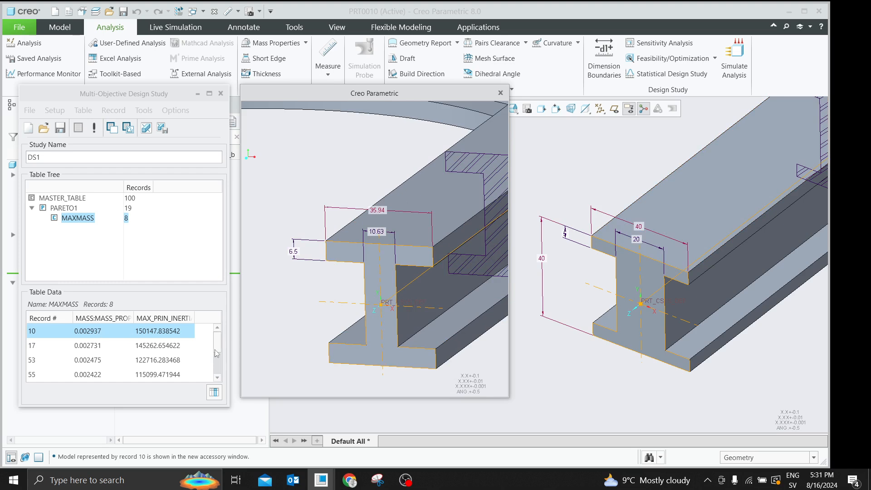
Widen the Multi-Objective Design Study window to review the MAXMASS records, and bring record 10's preview back to the front
{"action": "left_click_drag", "start_coordinate": [228, 343], "coordinate": [337, 352]}
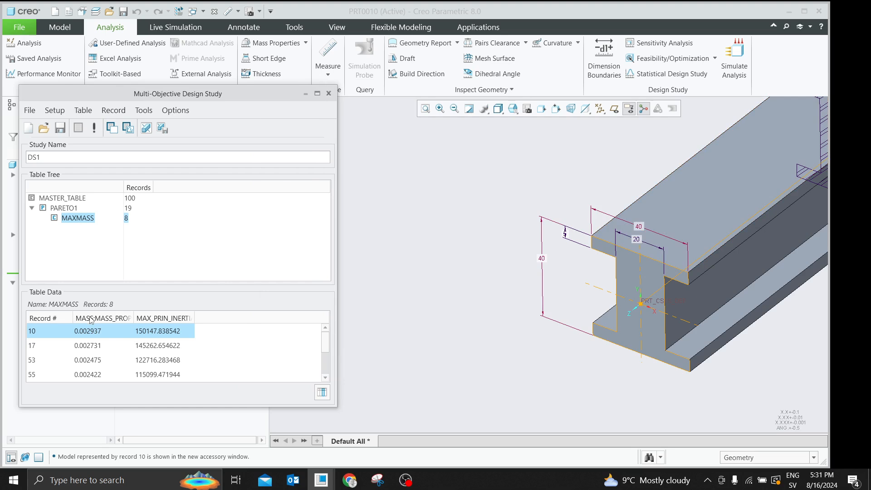
{"action": "scroll", "coordinate": [393, 241], "scroll_direction": "up", "scroll_amount": 1}
{"action": "scroll", "coordinate": [581, 268], "scroll_direction": "down", "scroll_amount": 1}
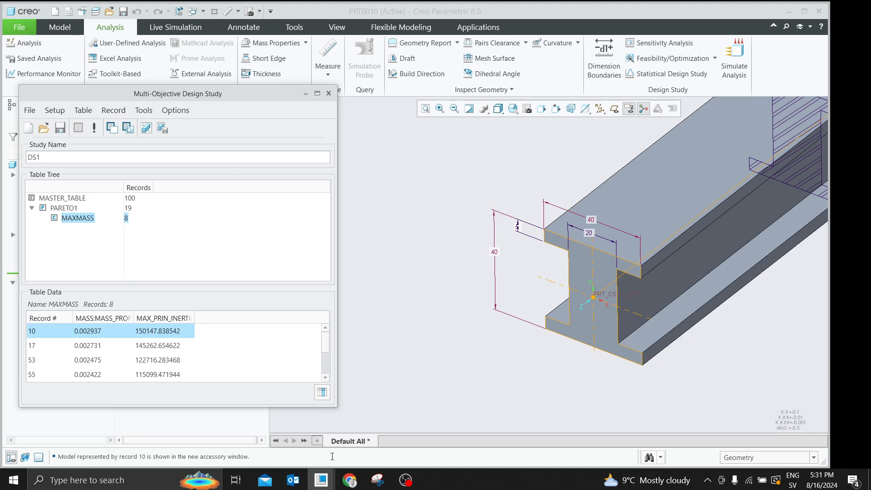
{"action": "mouse_move", "coordinate": [329, 482]}
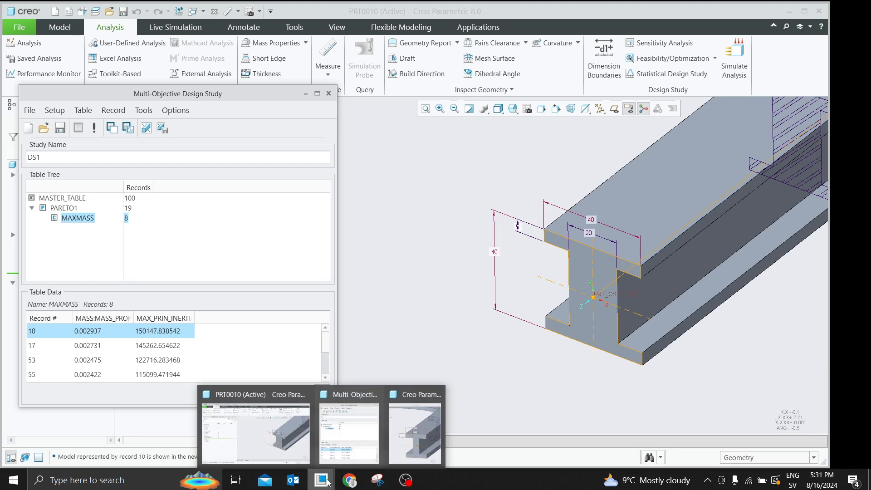
{"action": "left_click", "coordinate": [411, 432]}
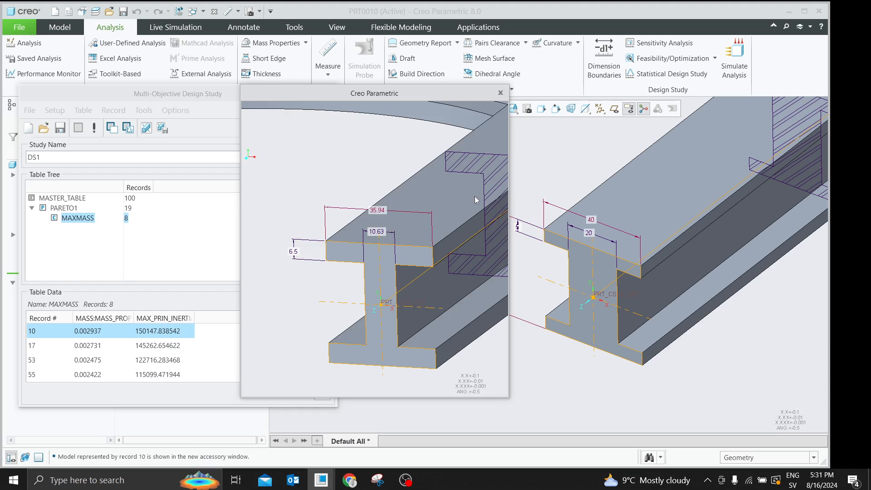
Close the record preview and the Multi-Objective Design Study, and clear the displayed section dimensions from the beam
{"action": "left_click", "coordinate": [501, 93]}
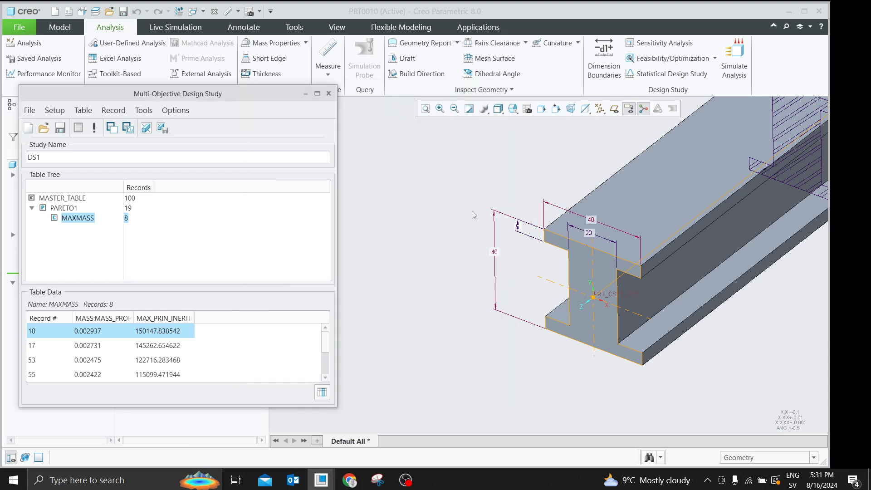
{"action": "left_click", "coordinate": [329, 94]}
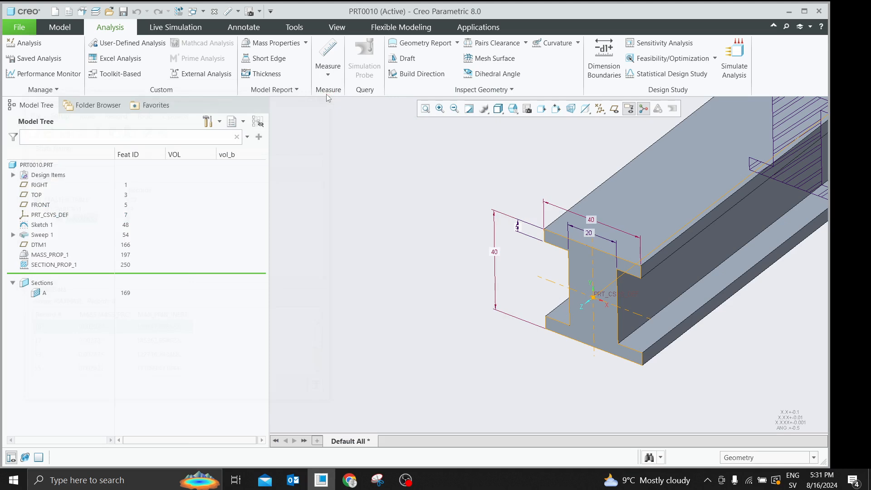
{"action": "scroll", "coordinate": [364, 234], "scroll_direction": "up", "scroll_amount": 8}
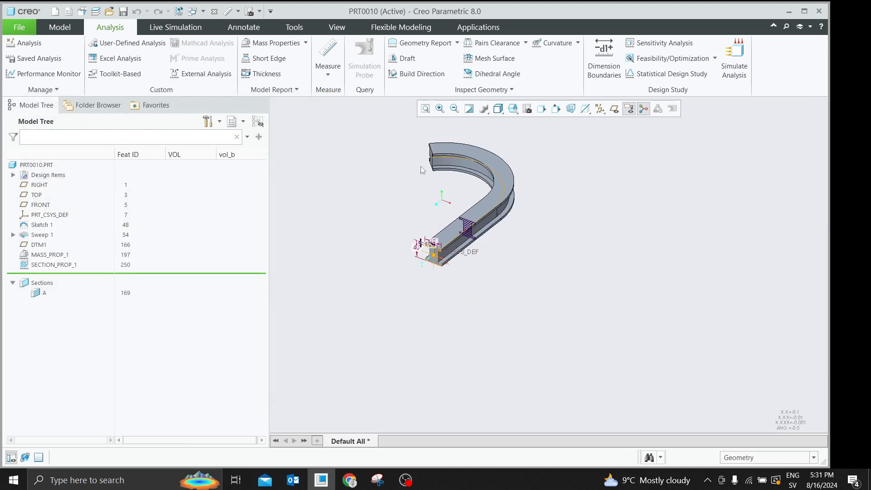
{"action": "scroll", "coordinate": [420, 167], "scroll_direction": "down", "scroll_amount": 3}
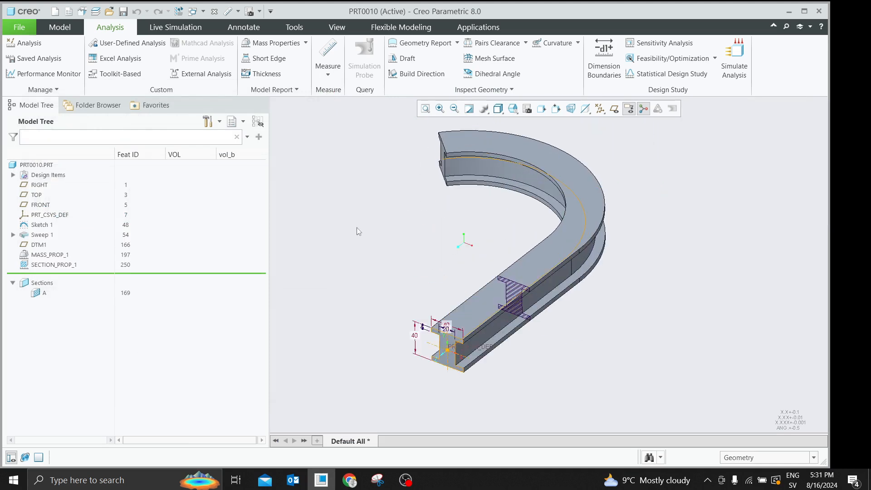
{"action": "left_click", "coordinate": [470, 112]}
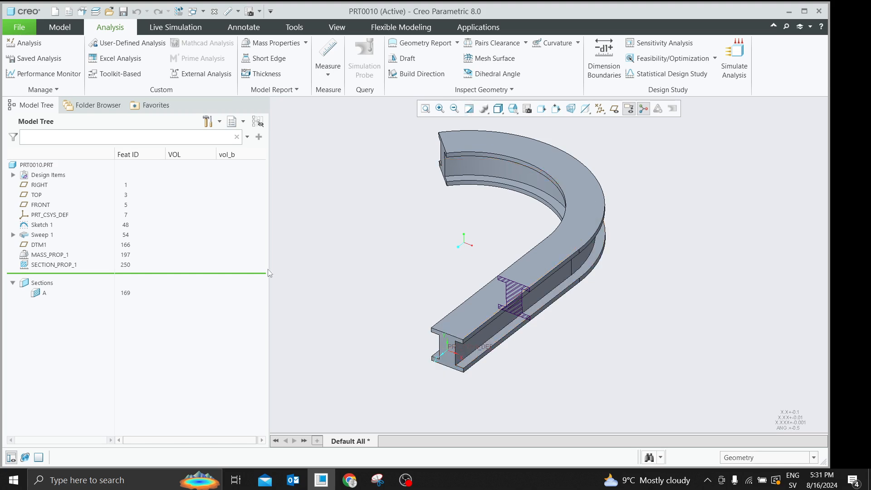
Move the insertion point to directly after Sweep 1 and open Sketch 1 for redefinition
{"action": "left_click_drag", "start_coordinate": [132, 274], "coordinate": [130, 236]}
{"action": "left_click", "coordinate": [40, 227]}
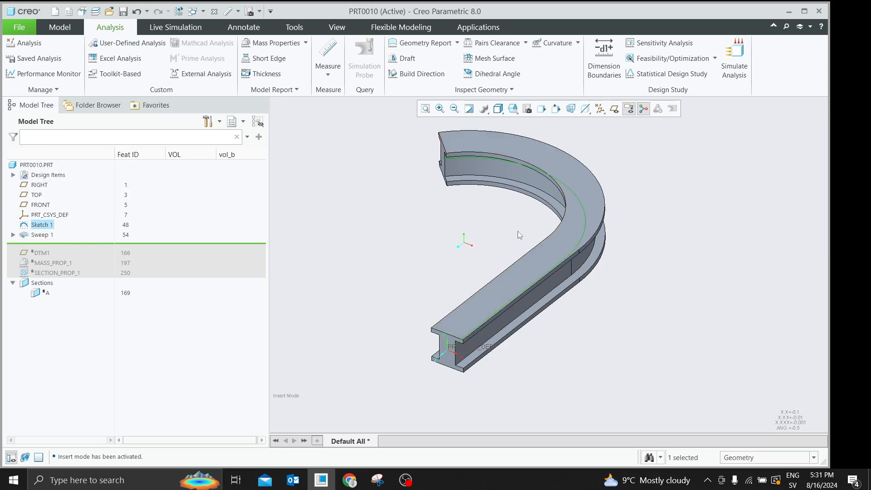
{"action": "right_click", "coordinate": [41, 225]}
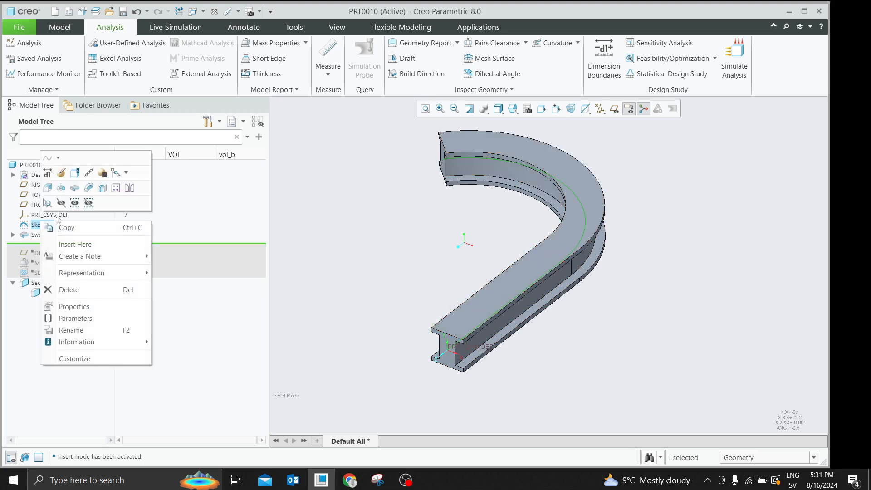
{"action": "left_click", "coordinate": [62, 184]}
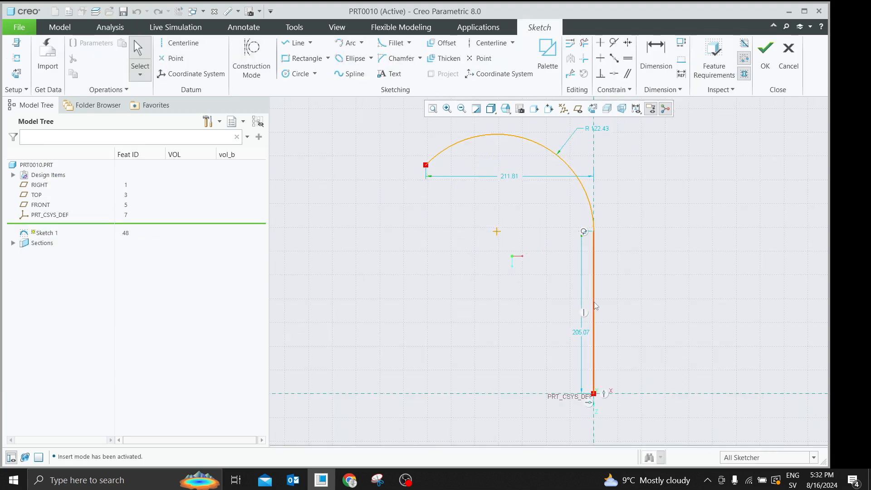
Dimension the straight vertical line of the trajectory sketch with a length of 200
{"action": "left_click", "coordinate": [657, 52]}
{"action": "left_click", "coordinate": [592, 281]}
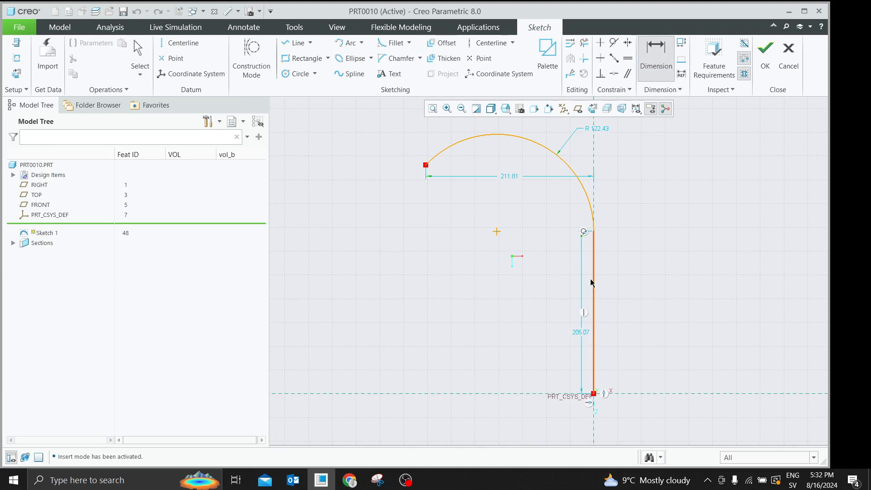
{"action": "middle_click", "coordinate": [610, 292]}
{"action": "type", "text": "200"}
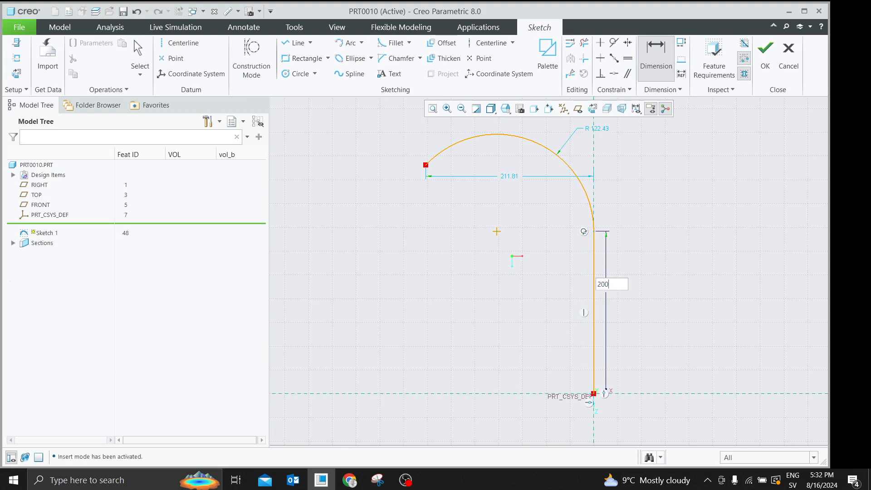
{"action": "key", "text": "Return"}
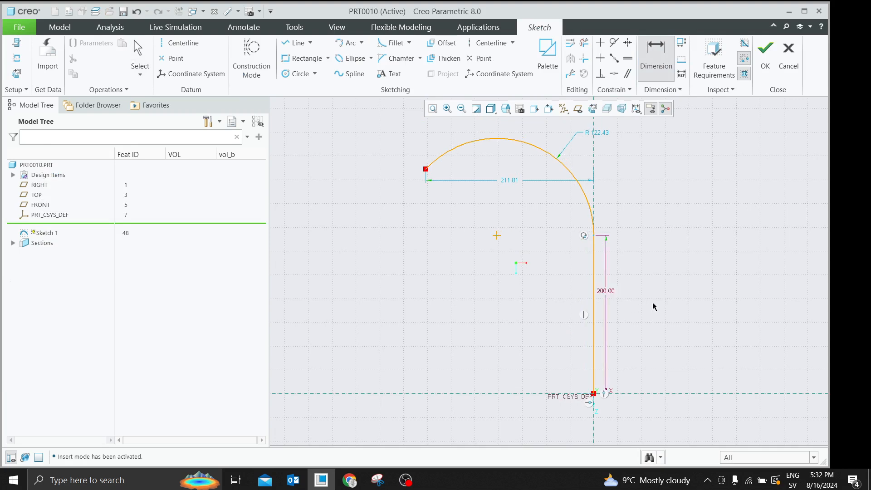
Try to set the trajectory arc's radius to 100
{"action": "double_click", "coordinate": [603, 132]}
{"action": "type", "text": "100"}
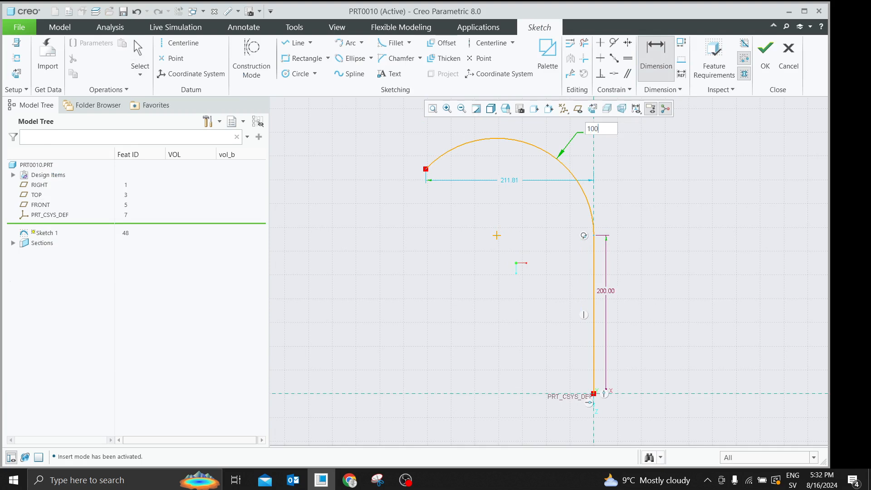
{"action": "key", "text": "Return"}
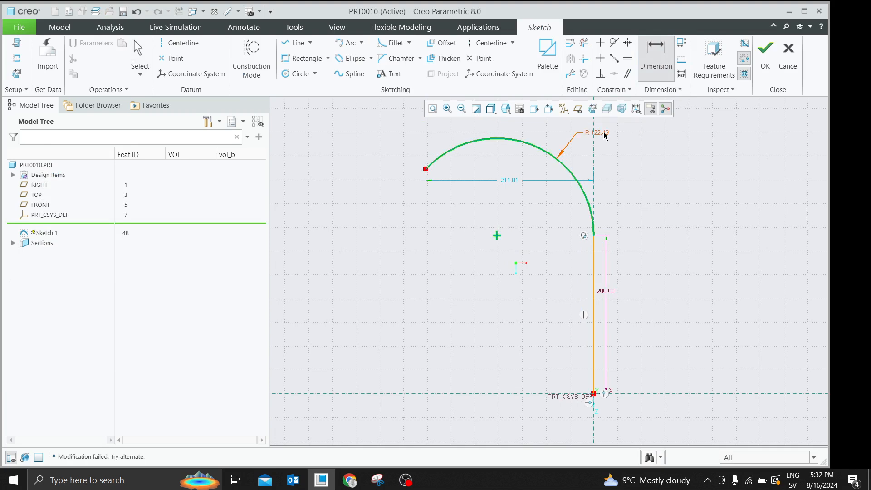
Set the horizontal distance from the arc's free end to the vertical line to 200 and finish the sketch
{"action": "double_click", "coordinate": [514, 183]}
{"action": "type", "text": "2"}
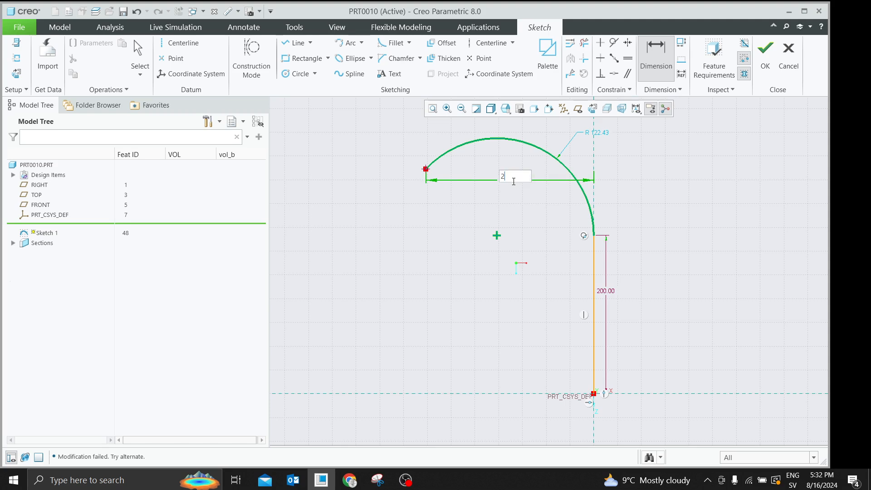
{"action": "type", "text": "00"}
{"action": "key", "text": "Return"}
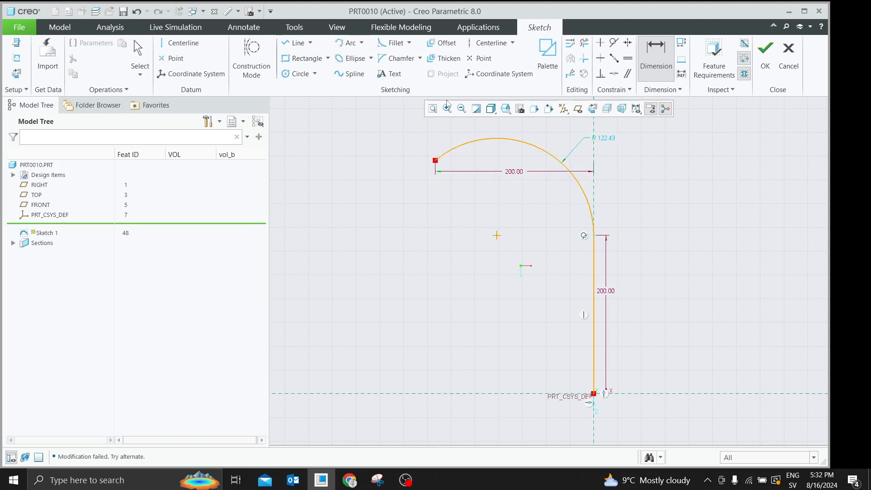
{"action": "left_click", "coordinate": [766, 55]}
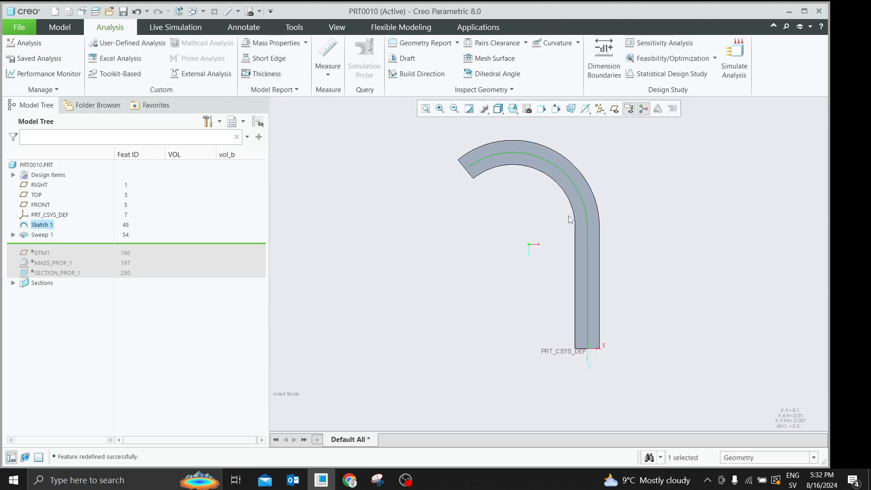
Redefine Sweep 1, move its section's flange and web width dimensions farther above the I-profile, and accept the sketch and sweep
{"action": "mouse_move", "coordinate": [347, 264]}
{"action": "middle_mouse_down"}
{"action": "mouse_move", "coordinate": [366, 241]}
{"action": "mouse_move", "coordinate": [358, 212]}
{"action": "middle_mouse_up"}
{"action": "left_click", "coordinate": [41, 235]}
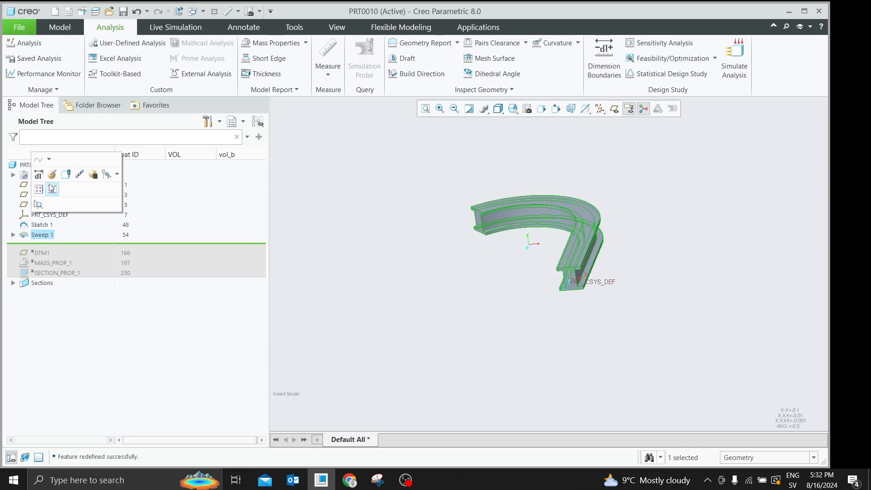
{"action": "left_click", "coordinate": [48, 172]}
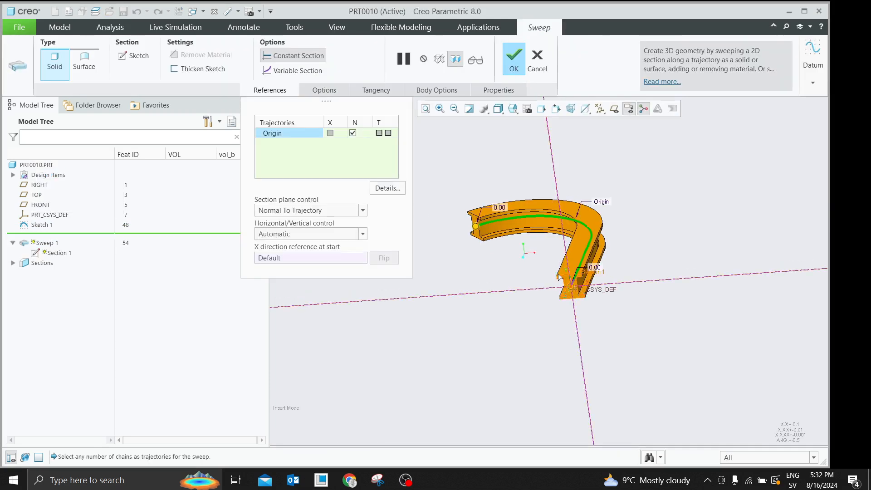
{"action": "left_click", "coordinate": [134, 55]}
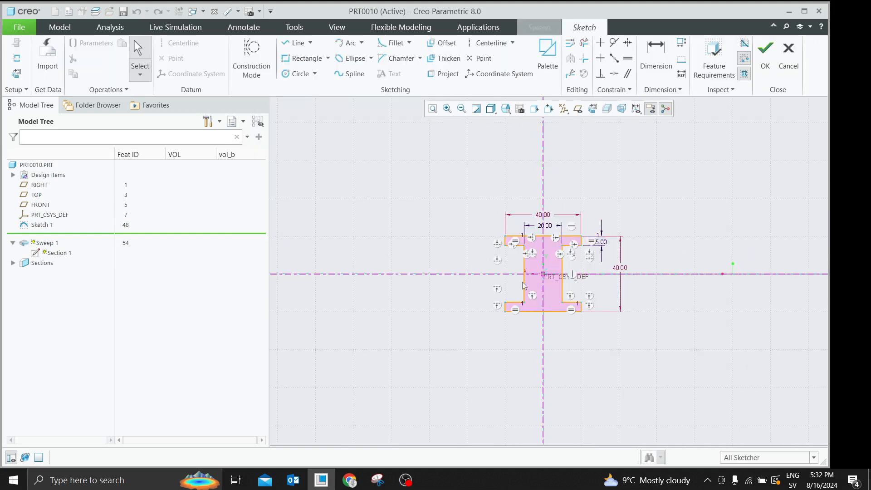
{"action": "left_click_drag", "start_coordinate": [554, 177], "coordinate": [562, 154]}
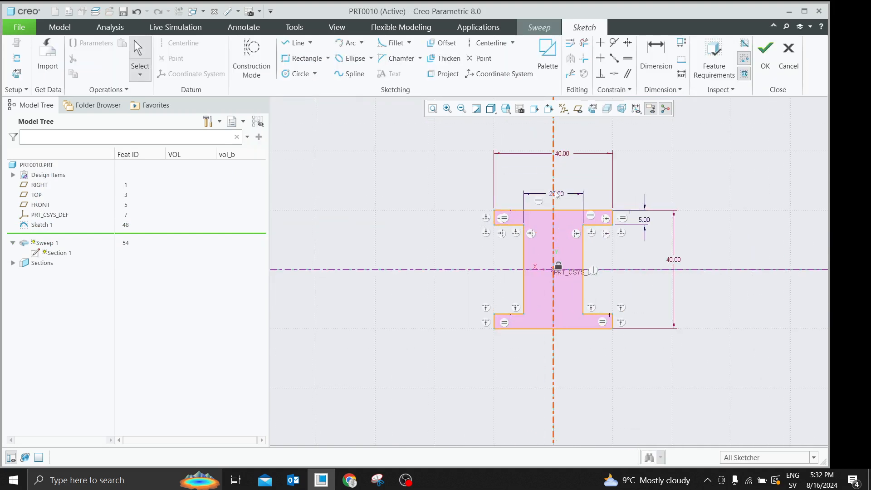
{"action": "left_click_drag", "start_coordinate": [563, 195], "coordinate": [563, 181]}
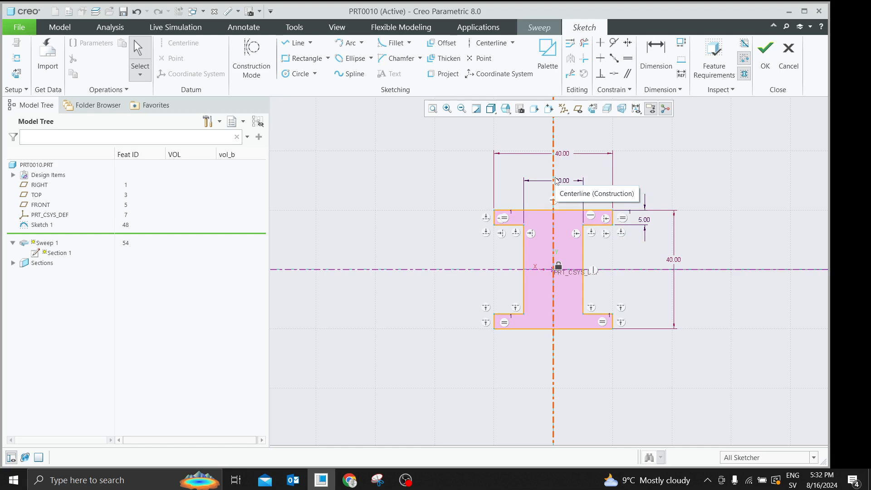
{"action": "left_click", "coordinate": [766, 54]}
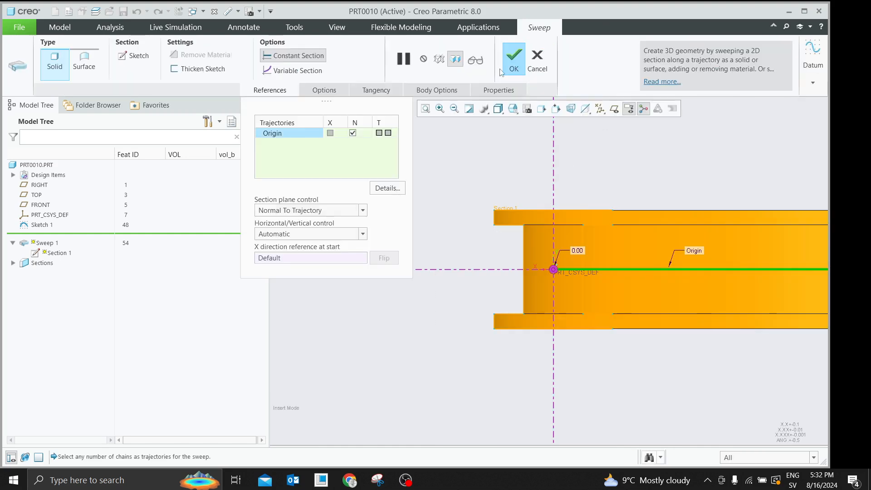
{"action": "left_click", "coordinate": [503, 69]}
{"action": "mouse_move", "coordinate": [447, 190]}
{"action": "middle_mouse_down"}
{"action": "mouse_move", "coordinate": [440, 190]}
{"action": "mouse_move", "coordinate": [478, 193]}
{"action": "mouse_move", "coordinate": [435, 199]}
{"action": "middle_mouse_up"}
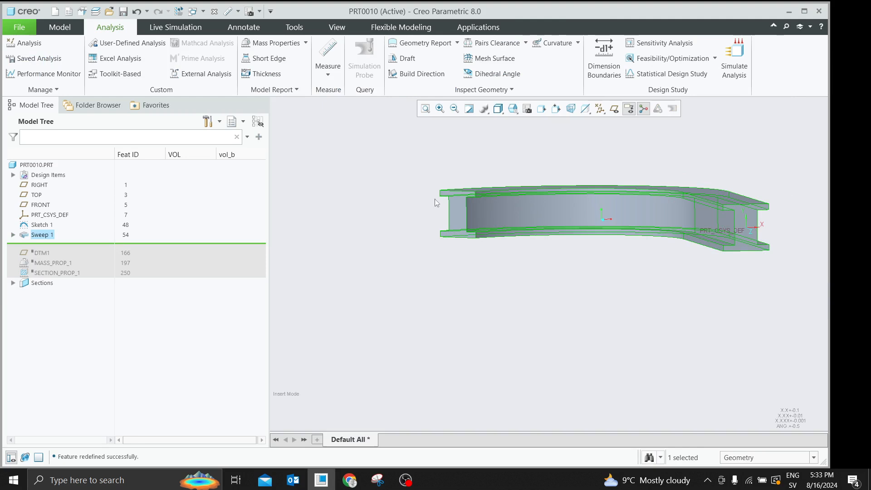
{"action": "left_click", "coordinate": [372, 200]}
{"action": "scroll", "coordinate": [432, 209], "scroll_direction": "up", "scroll_amount": 1}
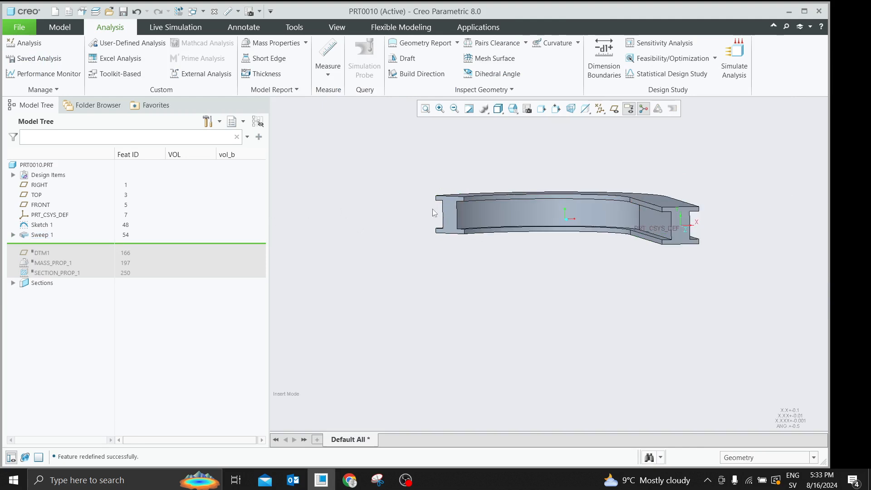
{"action": "scroll", "coordinate": [690, 199], "scroll_direction": "down", "scroll_amount": 2}
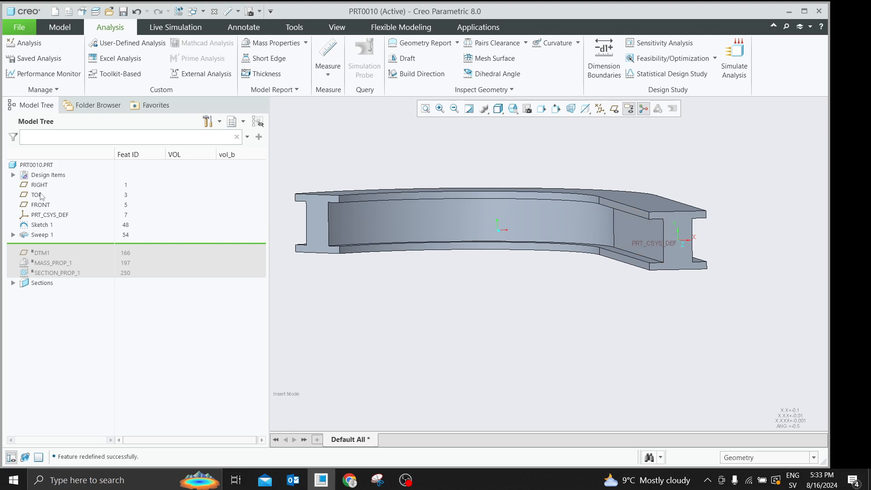
Change the STEEL material's density unit to kg/mm^3 with the value converted, and accept the material changes
{"action": "right_click", "coordinate": [50, 168]}
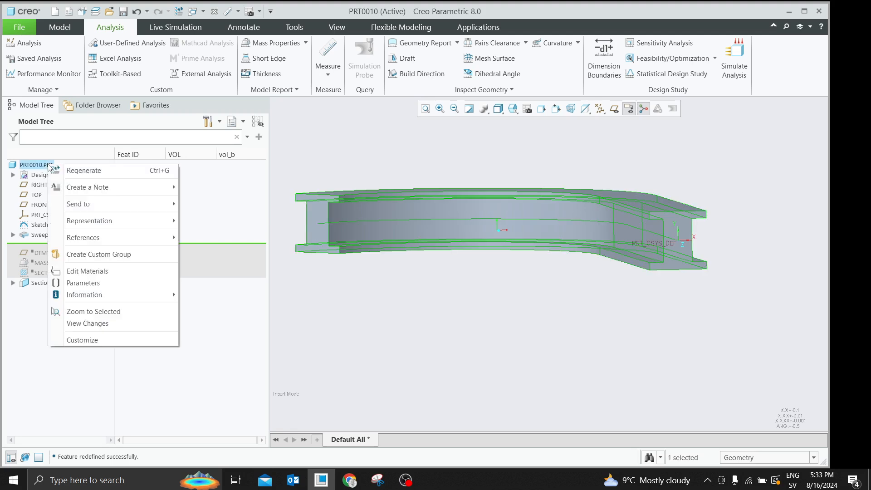
{"action": "left_click", "coordinate": [91, 271]}
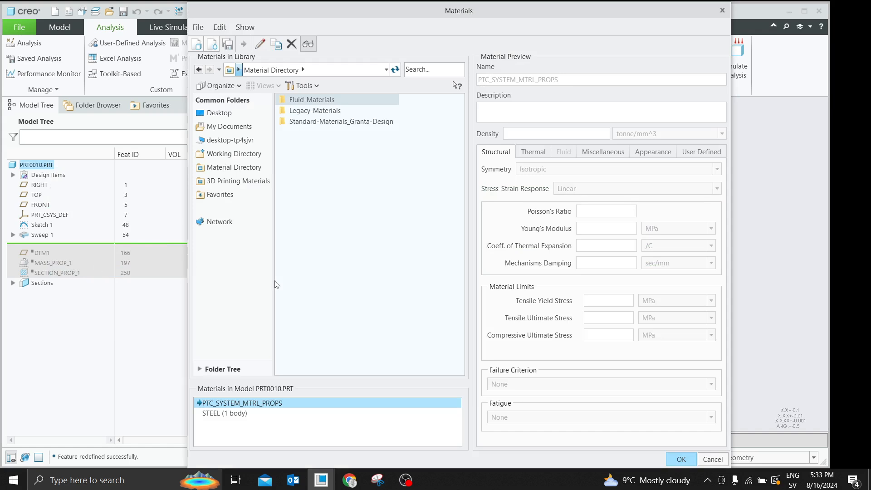
{"action": "double_click", "coordinate": [217, 414]}
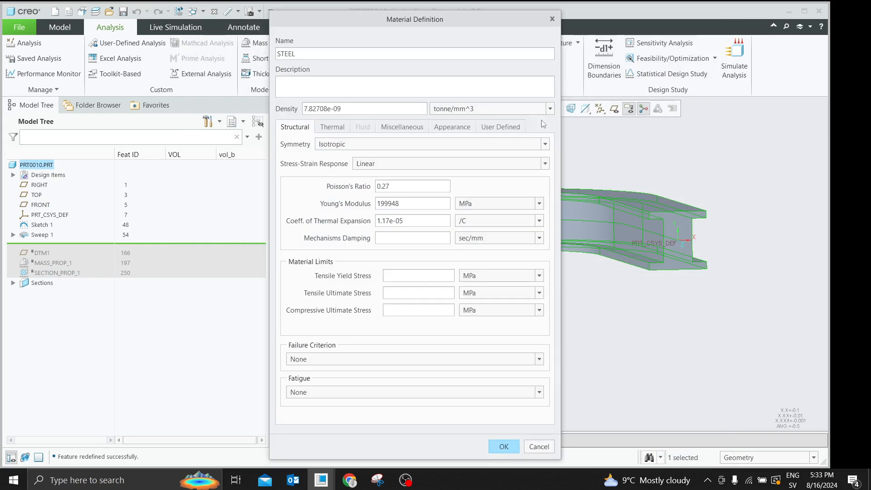
{"action": "left_click", "coordinate": [551, 109]}
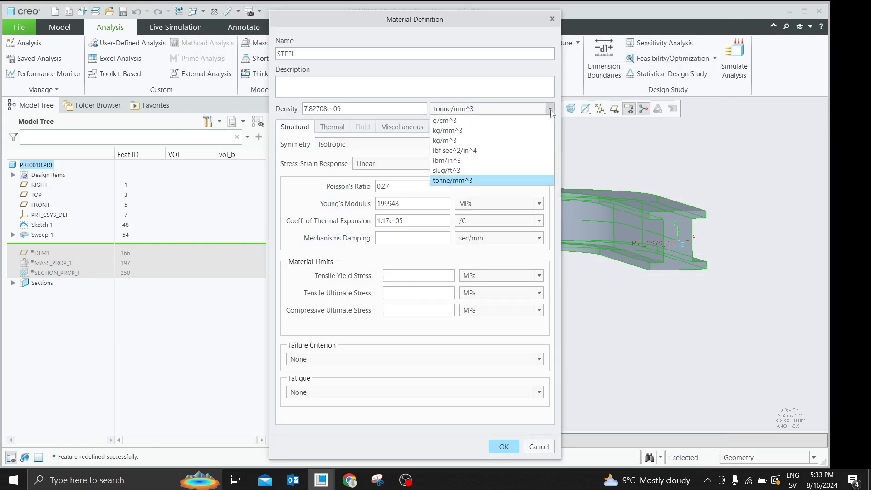
{"action": "left_click", "coordinate": [460, 132]}
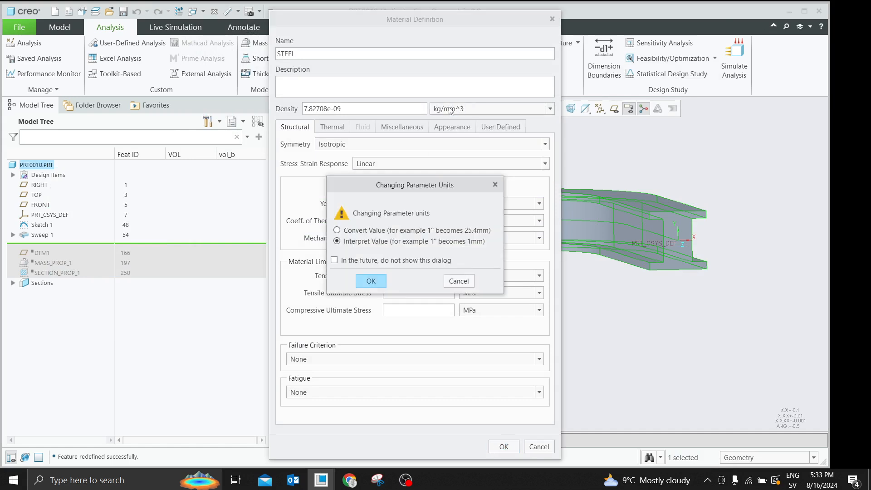
{"action": "left_click", "coordinate": [337, 230]}
{"action": "left_click", "coordinate": [371, 282]}
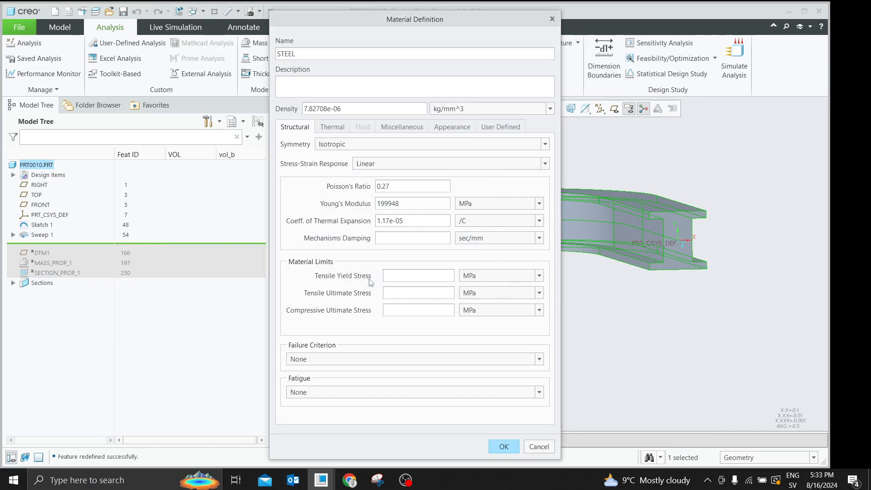
{"action": "left_click", "coordinate": [503, 447]}
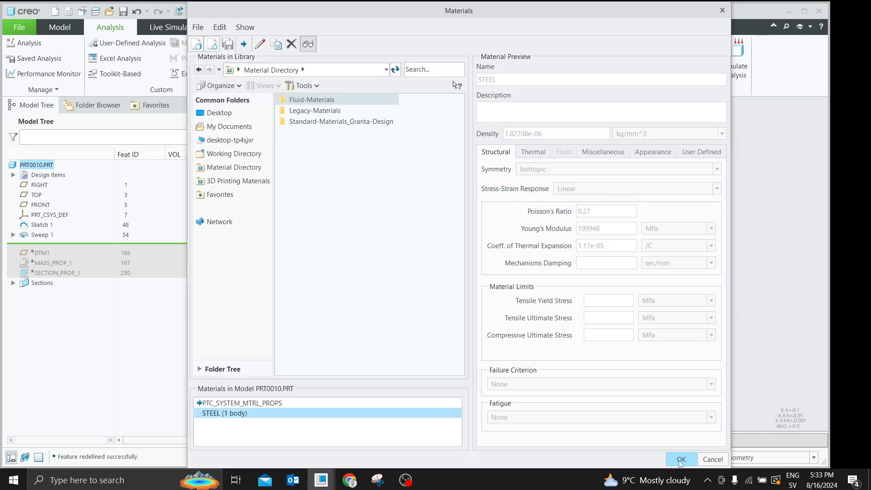
{"action": "left_click", "coordinate": [333, 412]}
{"action": "left_click", "coordinate": [269, 411]}
{"action": "left_click", "coordinate": [682, 460]}
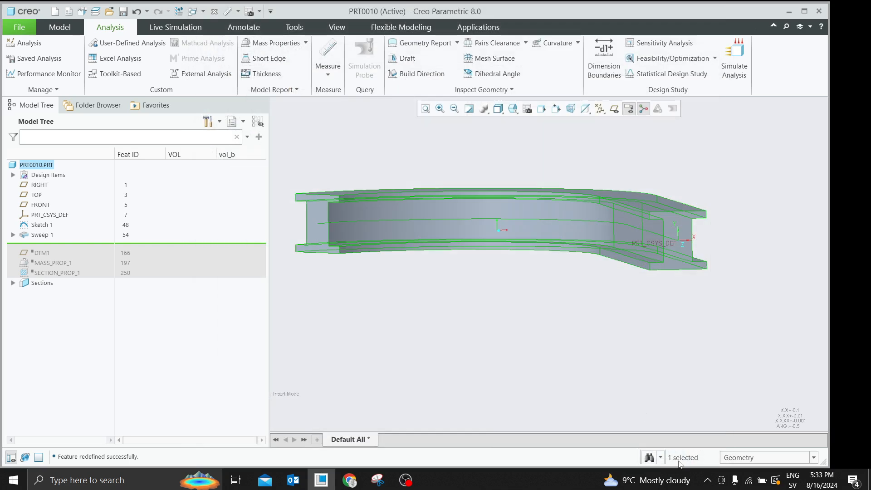
Reopen the part's STEEL material definition to check its density and unit, and close the materials editor
{"action": "right_click", "coordinate": [30, 165]}
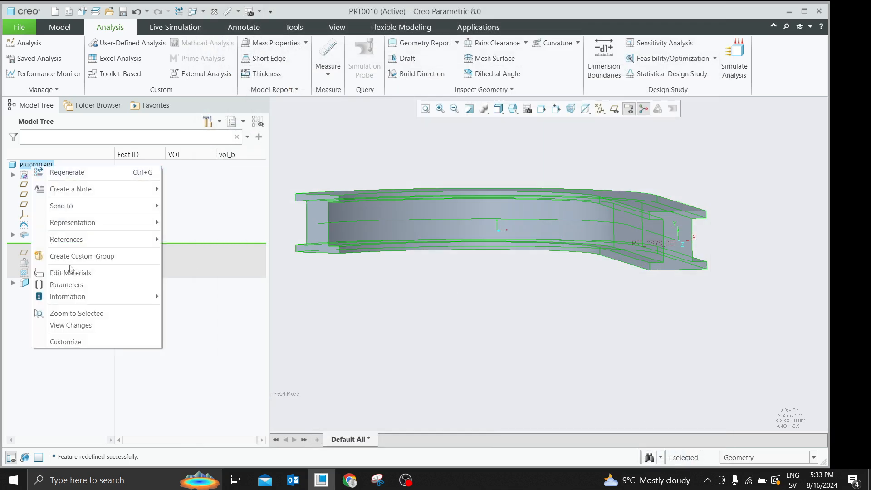
{"action": "left_click", "coordinate": [54, 273]}
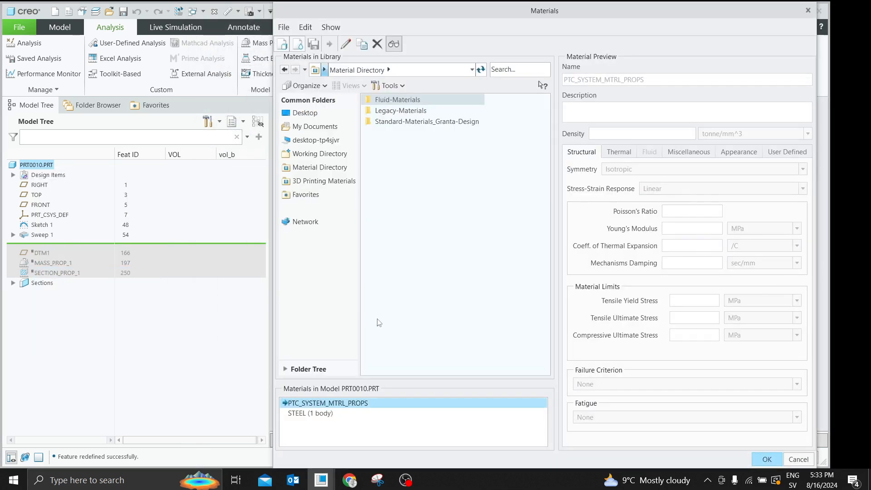
{"action": "left_click", "coordinate": [316, 414]}
{"action": "double_click", "coordinate": [321, 415]}
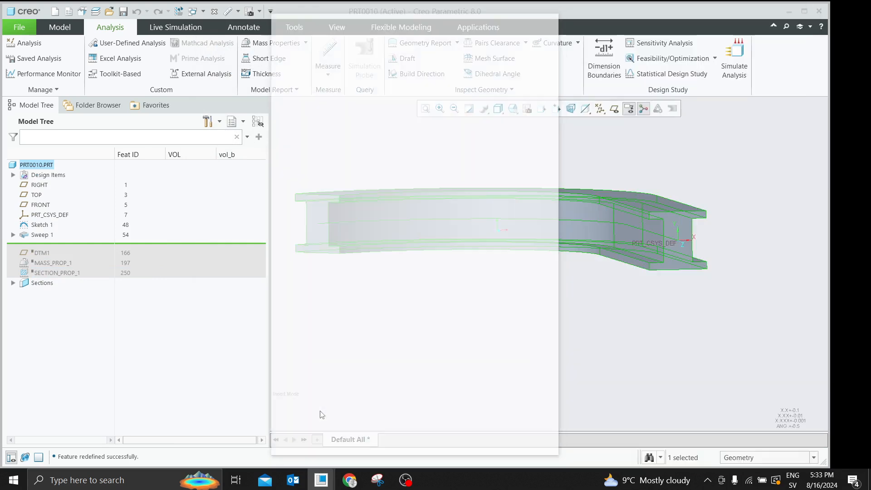
{"action": "left_click", "coordinate": [504, 447]}
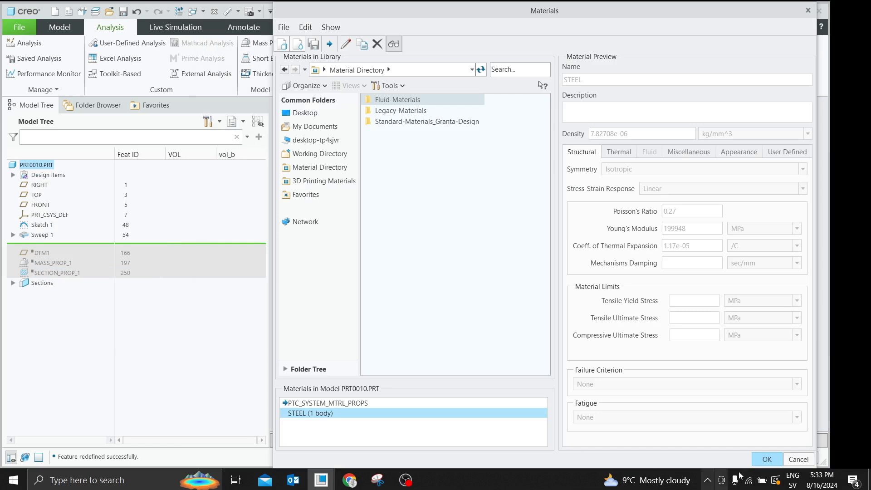
{"action": "left_click", "coordinate": [766, 460]}
{"action": "left_click", "coordinate": [569, 353]}
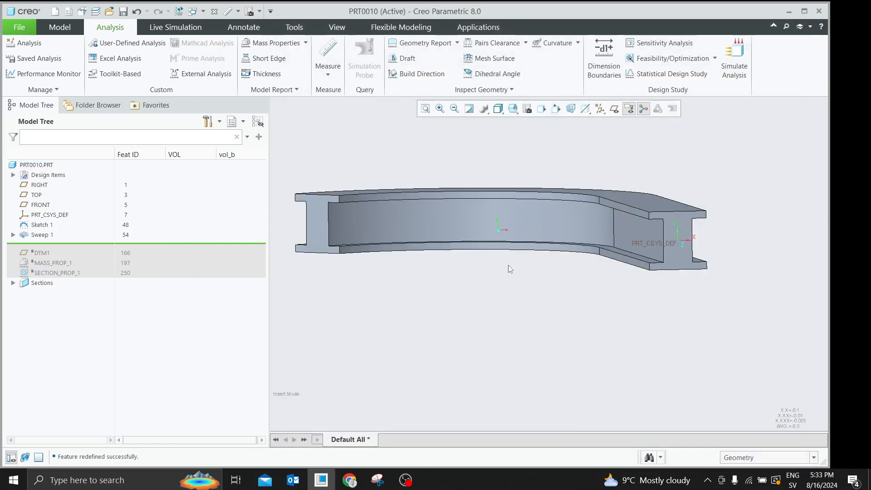
Highlight the Sketch 1 trajectory inside the swept beam
{"action": "mouse_move", "coordinate": [374, 238]}
{"action": "middle_mouse_down"}
{"action": "mouse_move", "coordinate": [715, 233]}
{"action": "mouse_move", "coordinate": [654, 206]}
{"action": "mouse_move", "coordinate": [676, 207]}
{"action": "middle_mouse_up"}
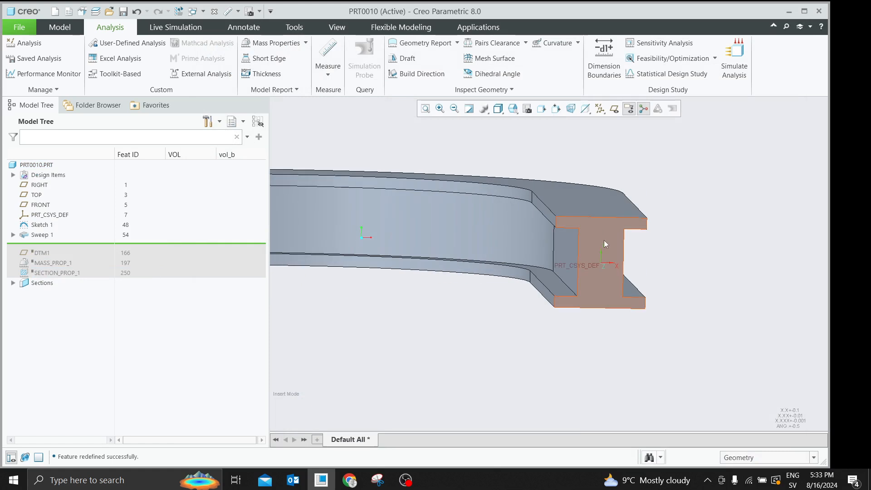
{"action": "scroll", "coordinate": [624, 252], "scroll_direction": "down", "scroll_amount": 1}
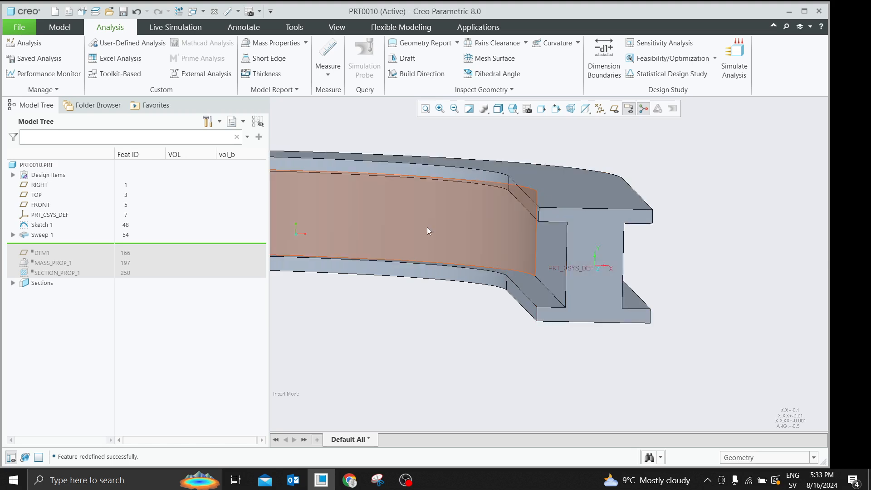
{"action": "left_click", "coordinate": [41, 224]}
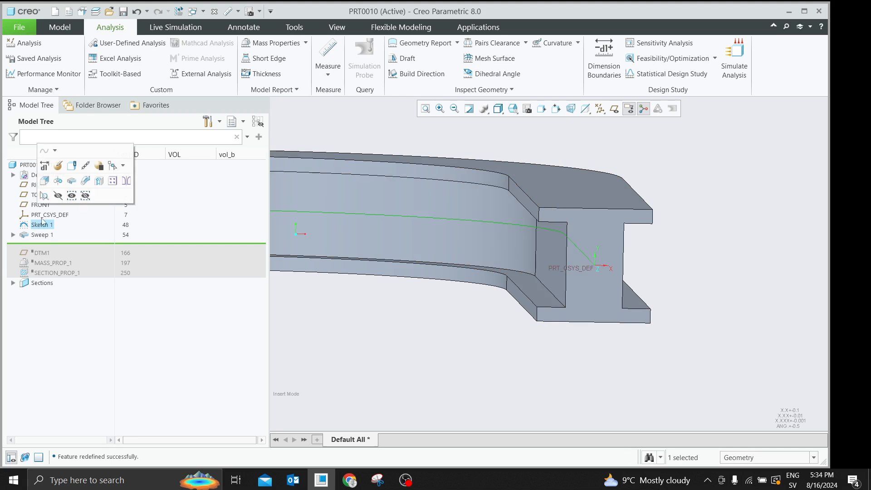
{"action": "left_click", "coordinate": [409, 339]}
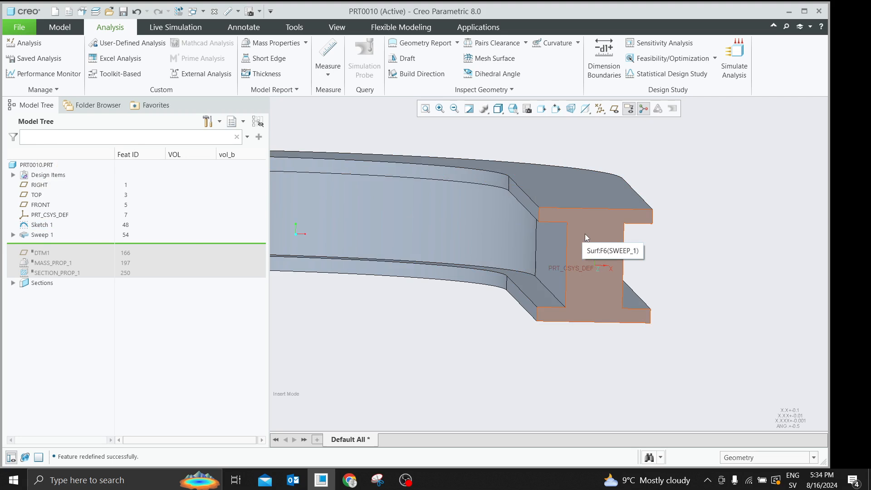
Display Sweep 1's section dimensions and inspect the names of the flange width and overall height dimensions
{"action": "left_click", "coordinate": [48, 235]}
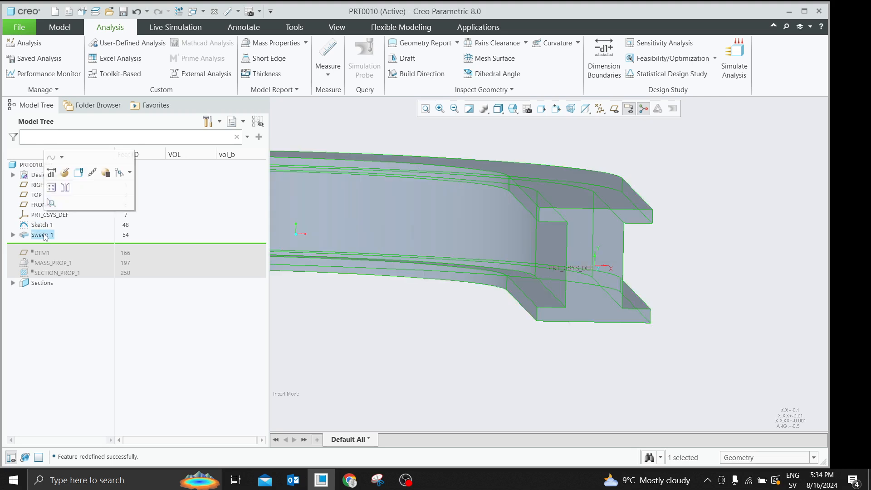
{"action": "left_click", "coordinate": [52, 173]}
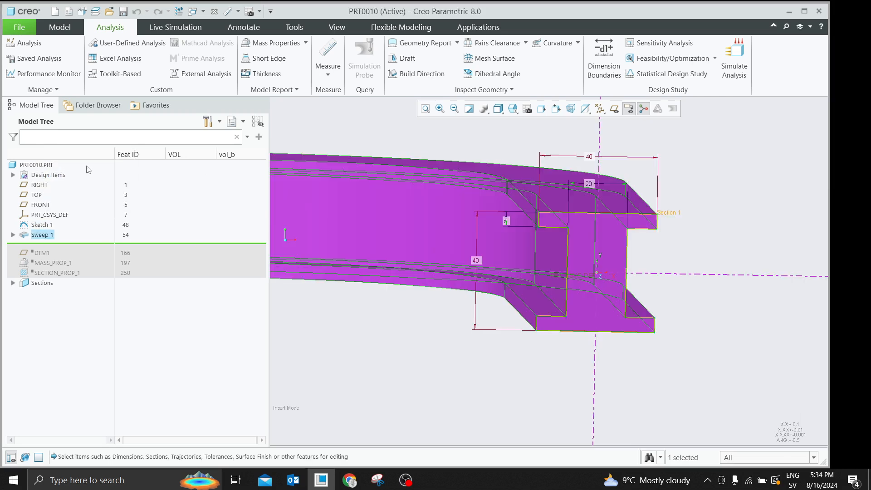
{"action": "left_click", "coordinate": [590, 157]}
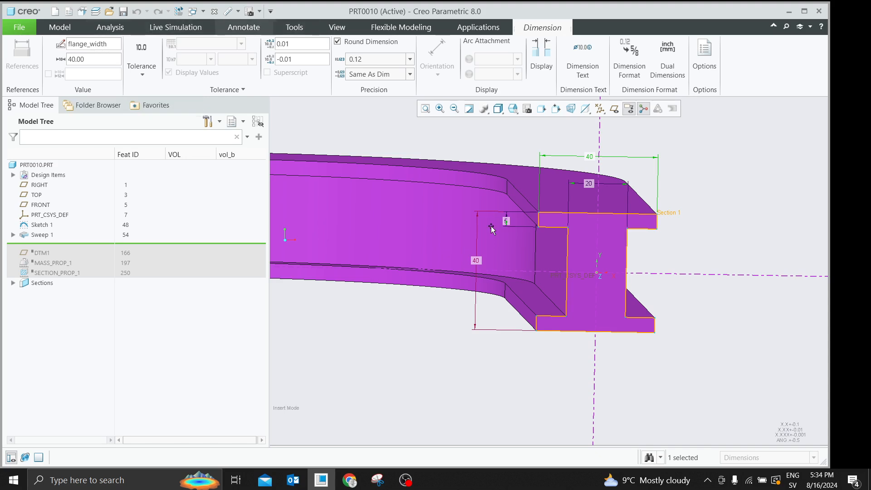
{"action": "left_click", "coordinate": [476, 260]}
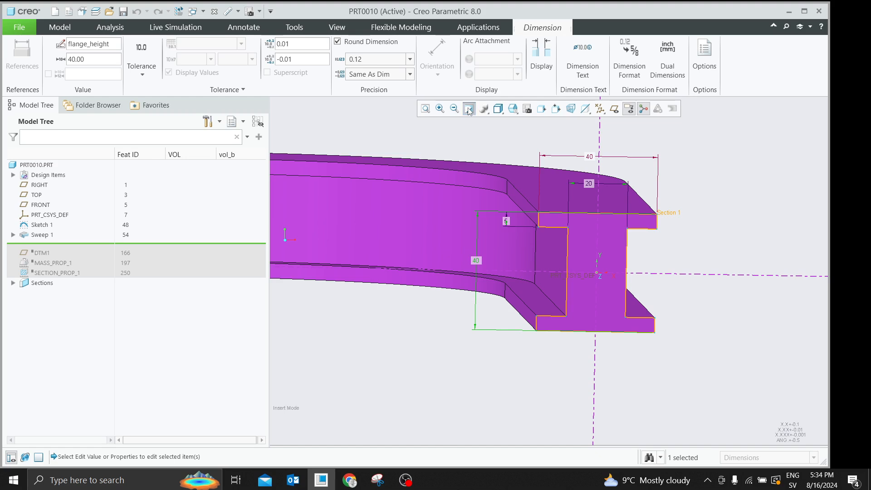
{"action": "left_click", "coordinate": [359, 332]}
{"action": "scroll", "coordinate": [414, 290], "scroll_direction": "up", "scroll_amount": 1}
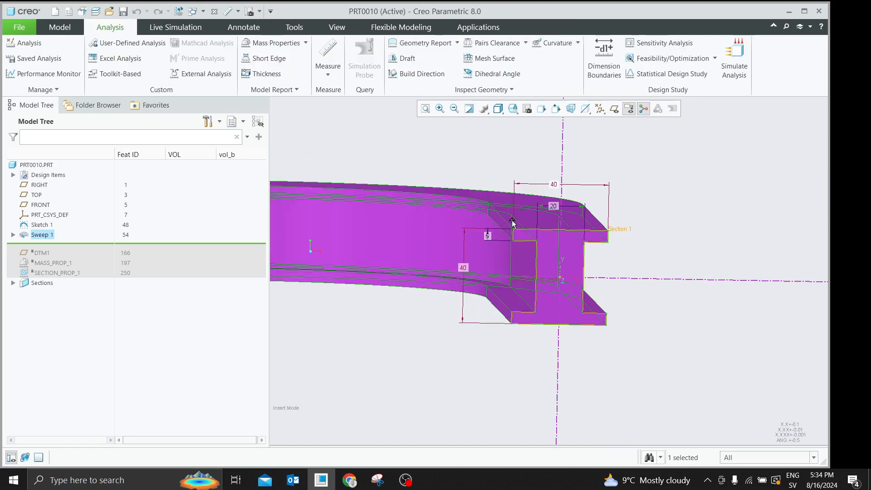
{"action": "scroll", "coordinate": [555, 177], "scroll_direction": "down", "scroll_amount": 1}
{"action": "left_click", "coordinate": [642, 184]}
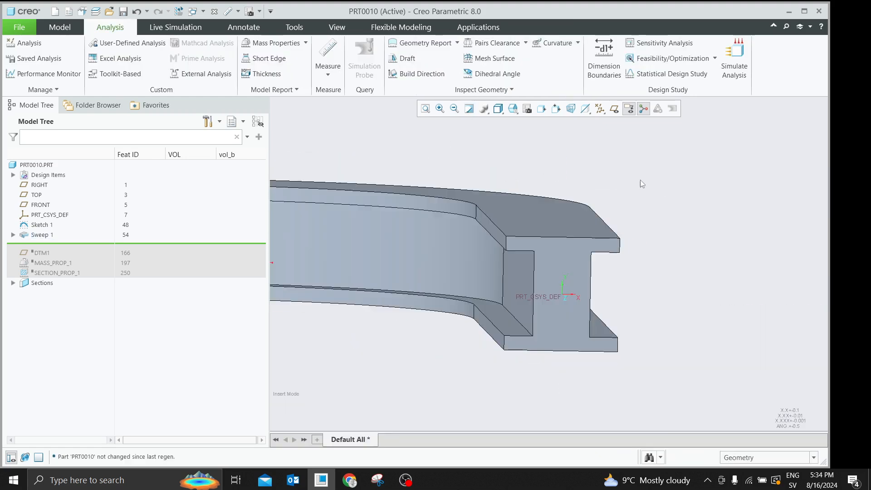
Redefine Sweep 1 to try the Variable Section option, and leave the sweep without saving
{"action": "scroll", "coordinate": [623, 153], "scroll_direction": "up", "scroll_amount": 1}
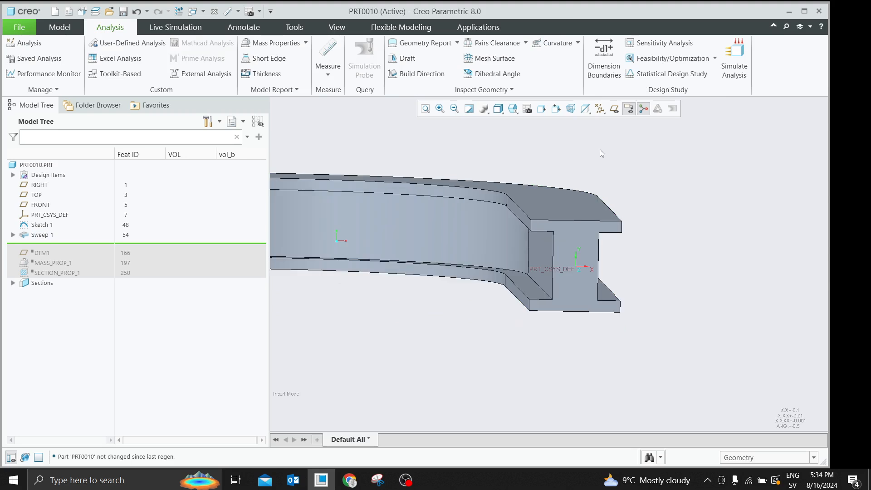
{"action": "scroll", "coordinate": [695, 241], "scroll_direction": "up", "scroll_amount": 2}
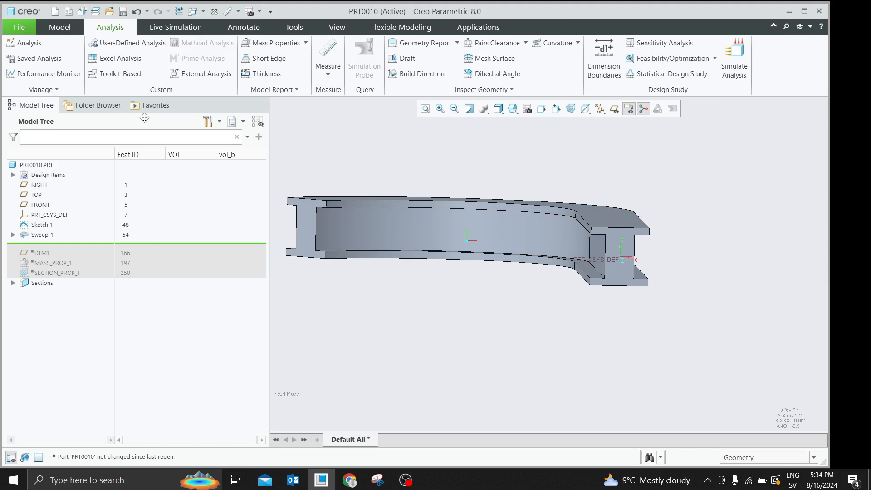
{"action": "left_click", "coordinate": [38, 235]}
{"action": "left_click", "coordinate": [55, 174]}
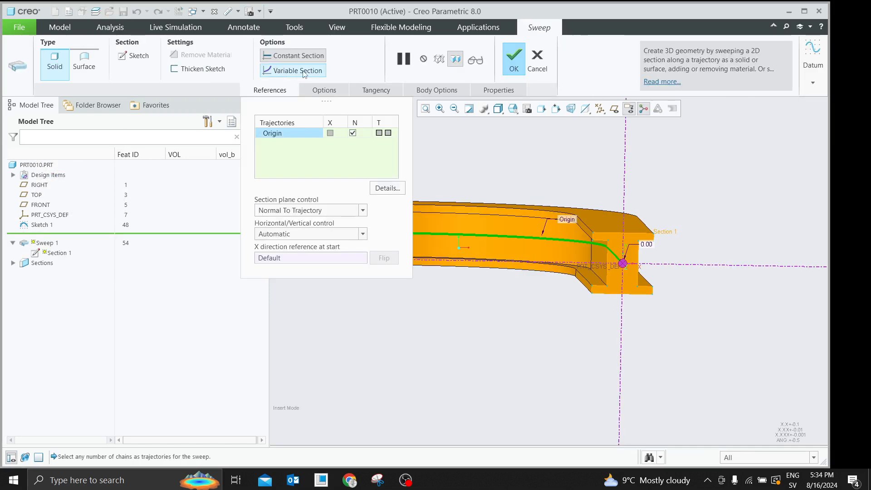
{"action": "left_click", "coordinate": [304, 72]}
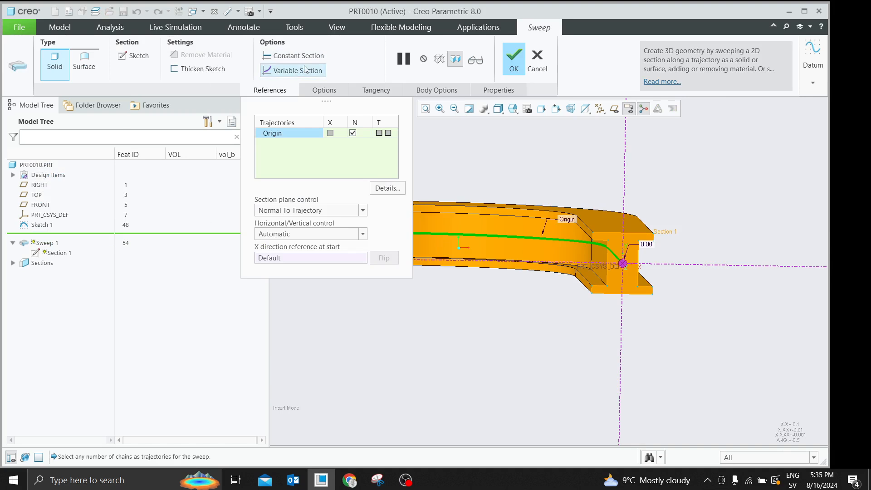
{"action": "left_click", "coordinate": [538, 60]}
{"action": "left_click", "coordinate": [430, 262]}
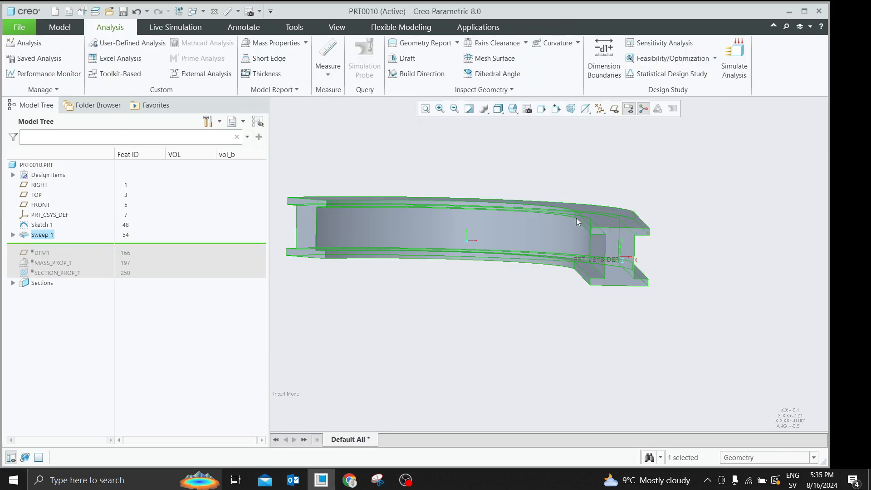
Hide the spin center and all datum axes, points, coordinate systems and planes around the I-beam
{"action": "middle_click_drag", "start_coordinate": [582, 211], "coordinate": [476, 221]}
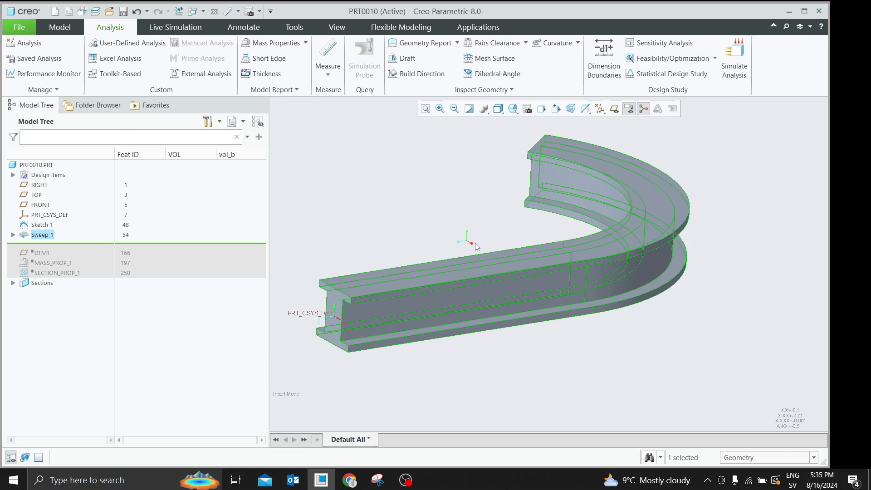
{"action": "left_click", "coordinate": [411, 215]}
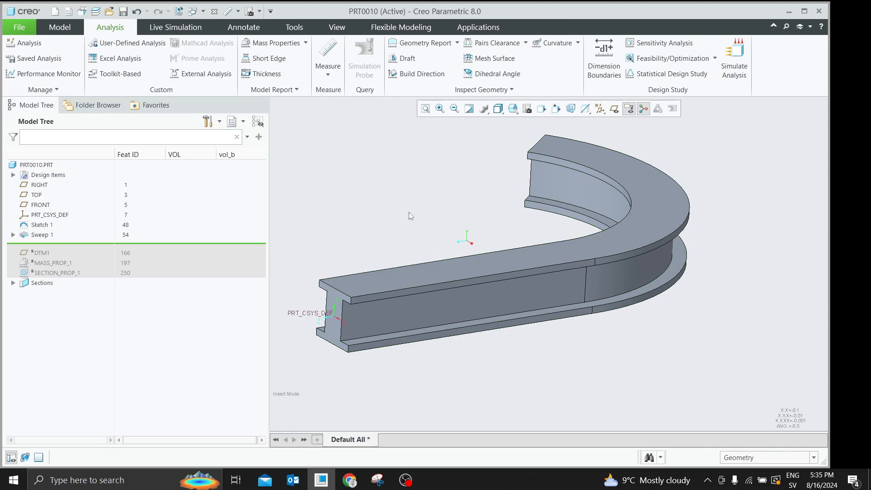
{"action": "left_click", "coordinate": [647, 112]}
{"action": "left_click", "coordinate": [600, 109]}
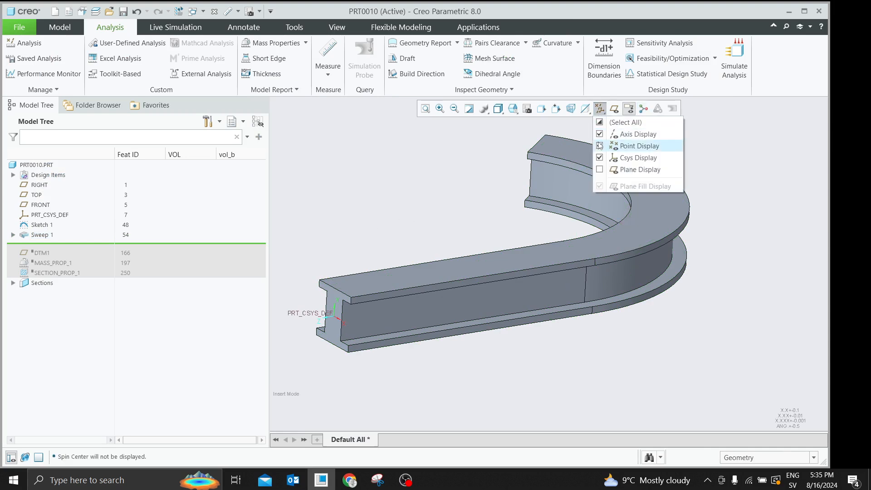
{"action": "left_click", "coordinate": [600, 122]}
{"action": "left_click", "coordinate": [600, 122]}
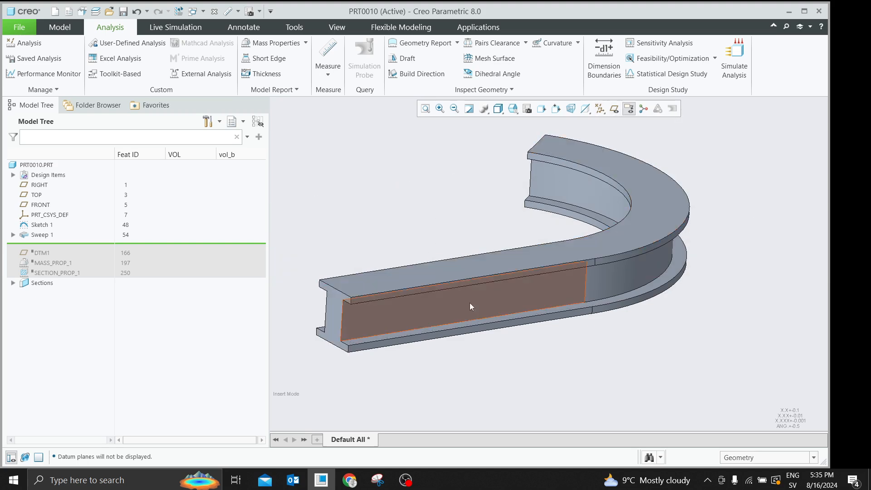
Create a datum plane offset about 97.3 mm inward along the beam from the end face of its straight leg
{"action": "left_click", "coordinate": [336, 320]}
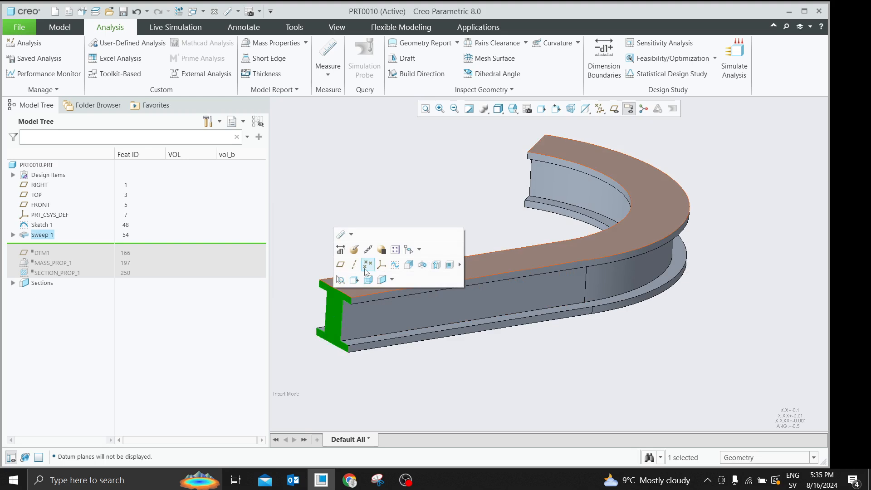
{"action": "left_click", "coordinate": [337, 266]}
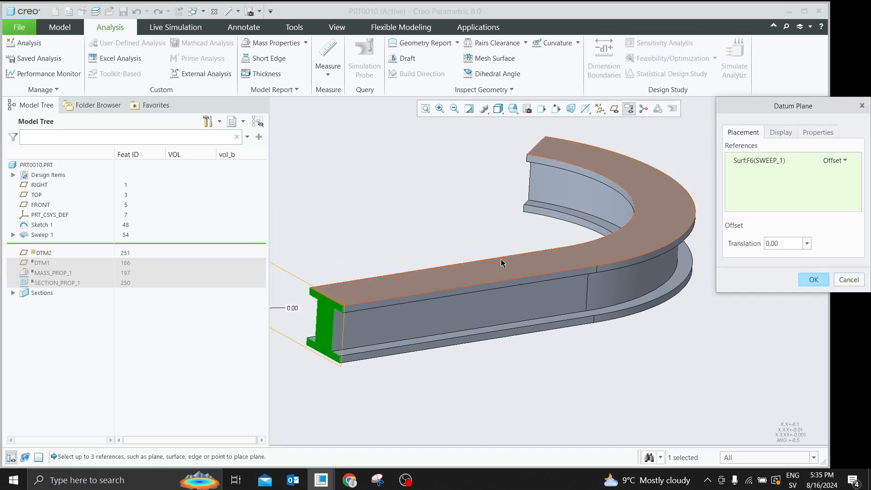
{"action": "scroll", "coordinate": [502, 263], "scroll_direction": "up", "scroll_amount": 2}
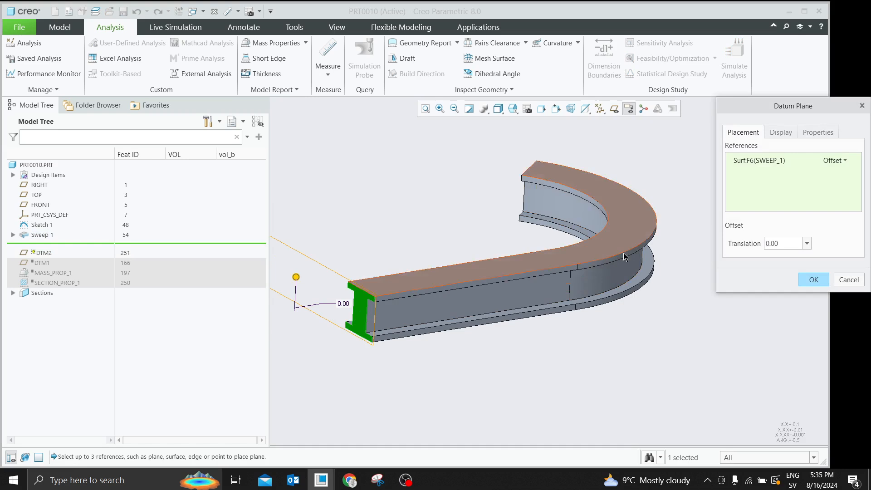
{"action": "left_click_drag", "start_coordinate": [297, 277], "coordinate": [402, 275]}
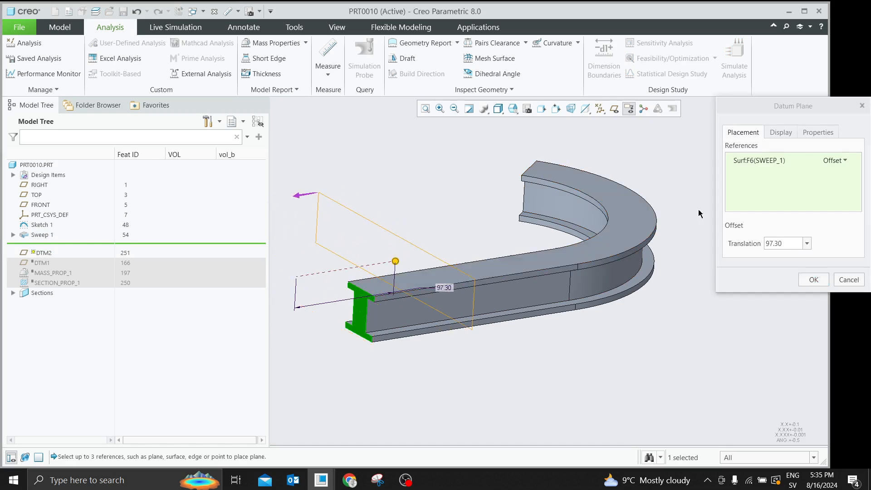
Turn off the plane's display reference, shrink its outline to about 135 by 34.1 mm, and accept the datum plane
{"action": "left_click", "coordinate": [787, 134]}
{"action": "left_click", "coordinate": [805, 11]}
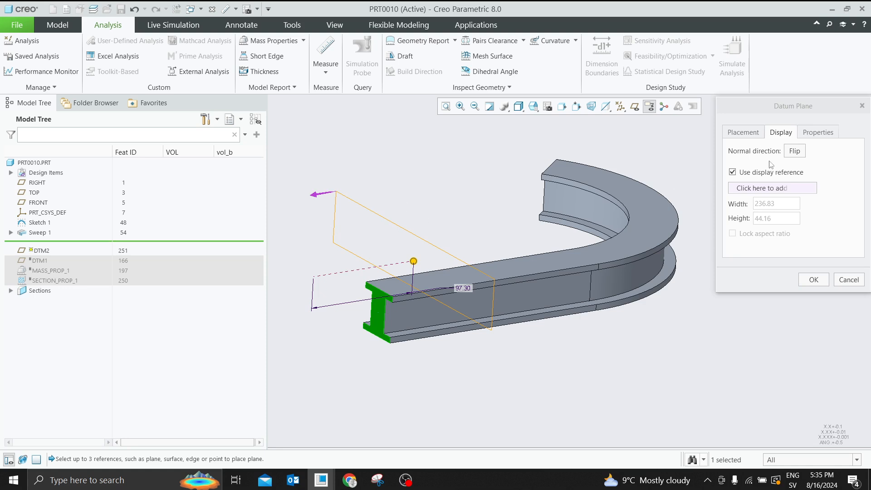
{"action": "left_click", "coordinate": [735, 187]}
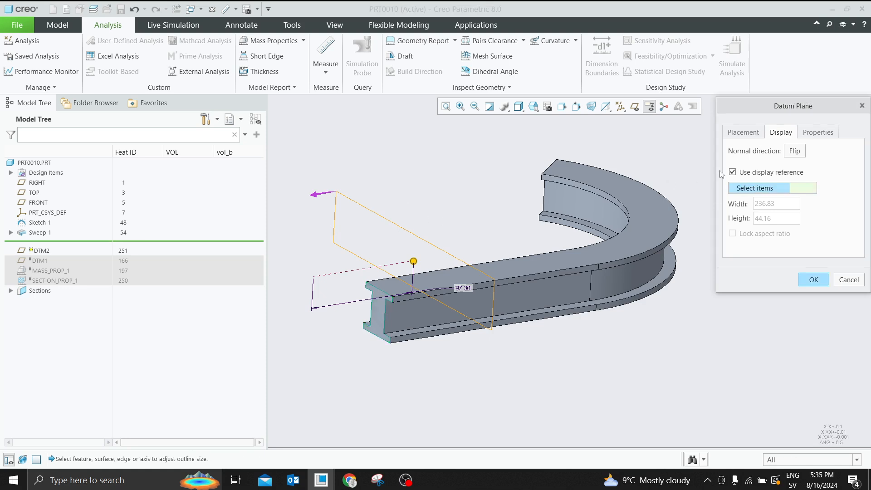
{"action": "left_click", "coordinate": [732, 172]}
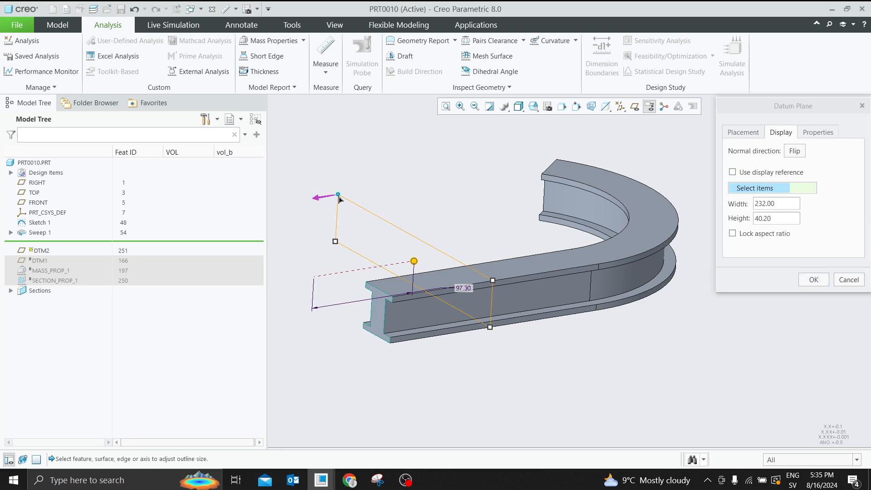
{"action": "left_click_drag", "start_coordinate": [339, 194], "coordinate": [402, 238]}
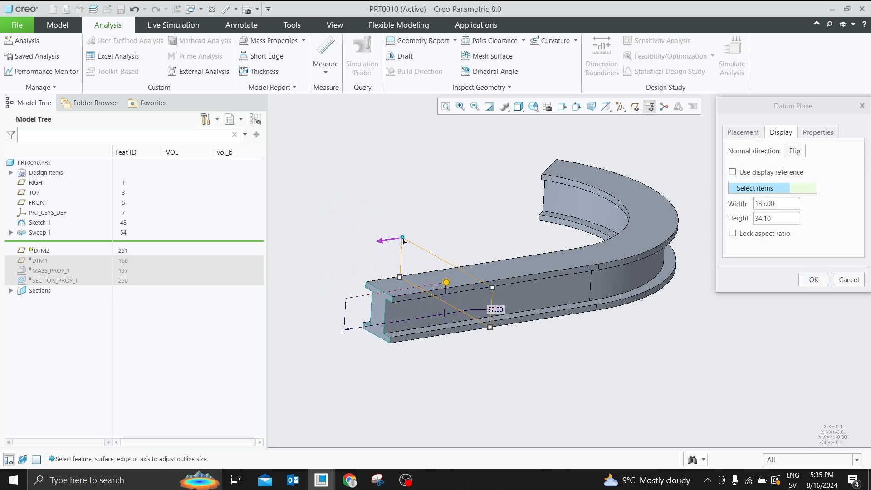
{"action": "left_click", "coordinate": [812, 279]}
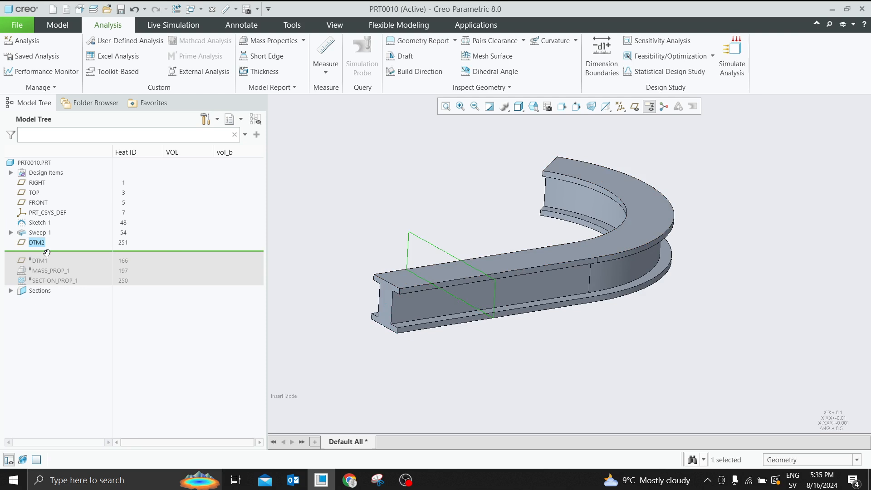
{"action": "right_click", "coordinate": [47, 252]}
{"action": "left_click", "coordinate": [92, 350]}
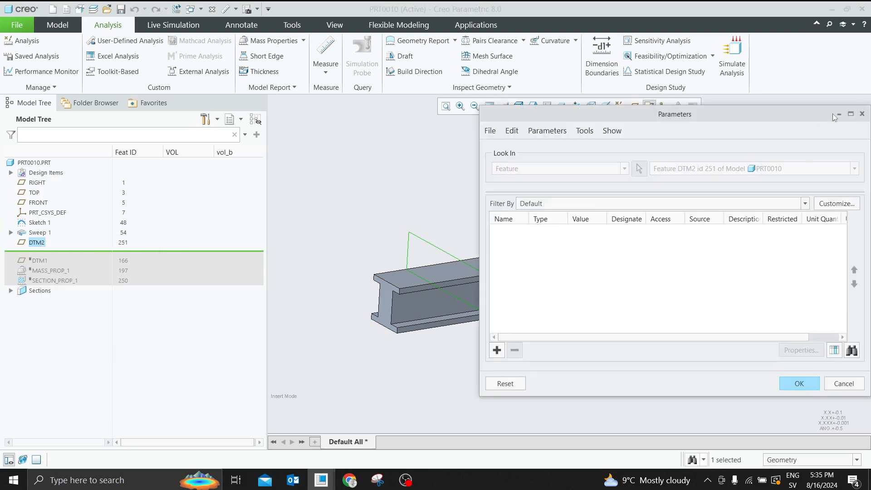
{"action": "left_click", "coordinate": [862, 114]}
Rename the new datum plane as section_plane
{"action": "right_click", "coordinate": [33, 242]}
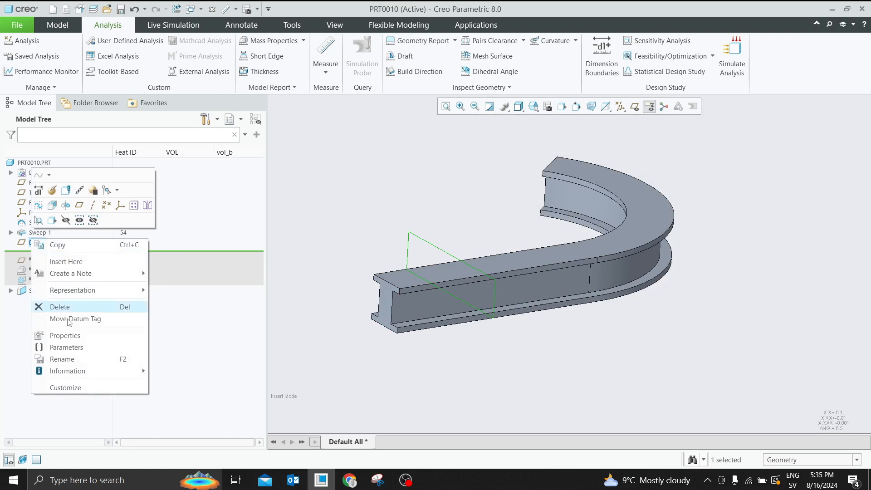
{"action": "left_click", "coordinate": [64, 358]}
{"action": "type", "text": "section_plane"}
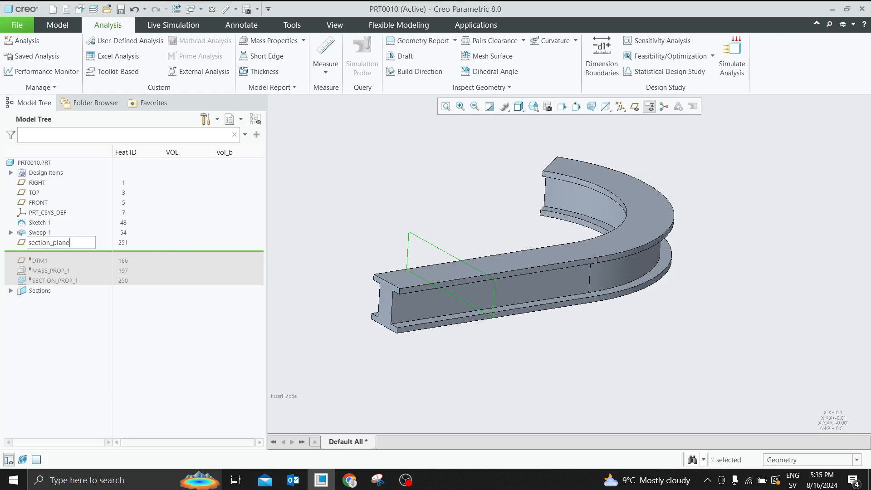
{"action": "key", "text": "Return"}
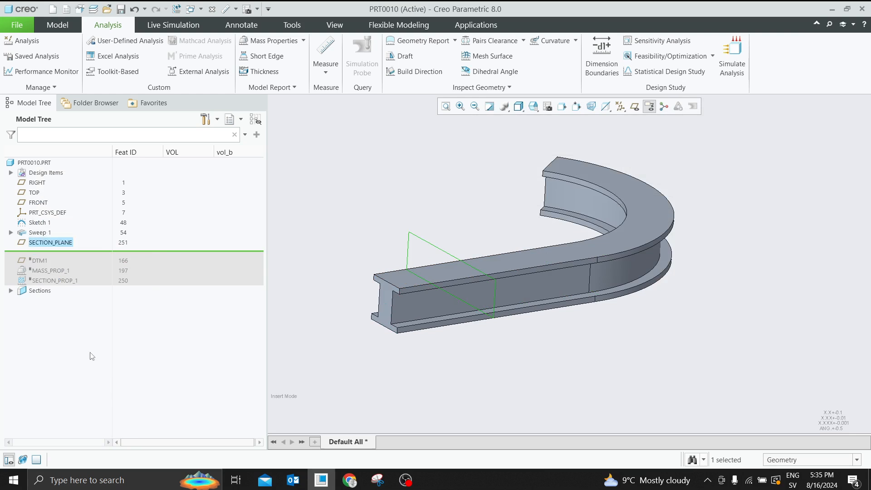
{"action": "left_click", "coordinate": [394, 188]}
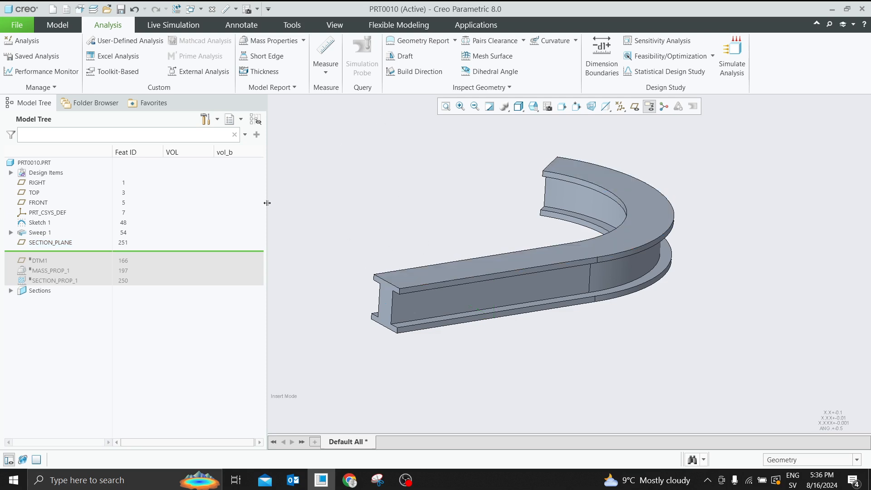
Start a planar section of the beam, using SECTION_PLANE as its reference
{"action": "left_click", "coordinate": [333, 25]}
{"action": "left_click", "coordinate": [408, 63]}
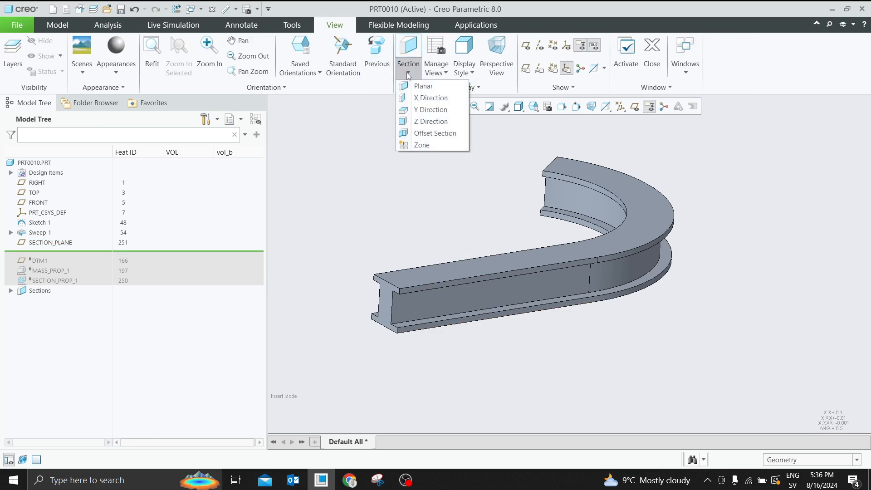
{"action": "left_click", "coordinate": [423, 87]}
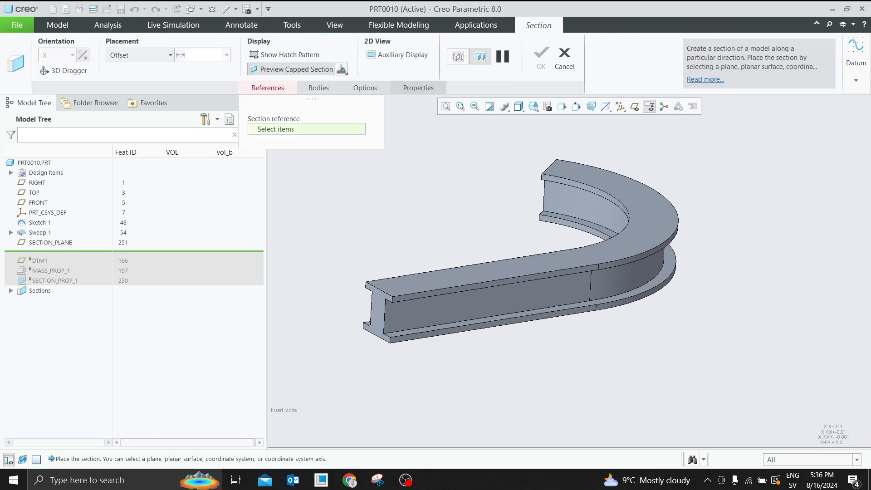
{"action": "left_click", "coordinate": [50, 243]}
{"action": "scroll", "coordinate": [491, 281], "scroll_direction": "down", "scroll_amount": 3}
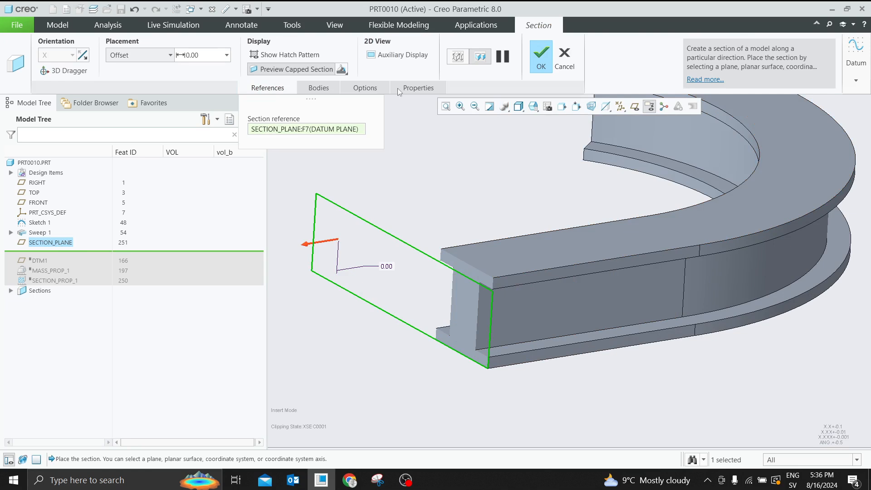
Give the section cap its default colour, show the hatch pattern, and accept the section
{"action": "left_click", "coordinate": [342, 69]}
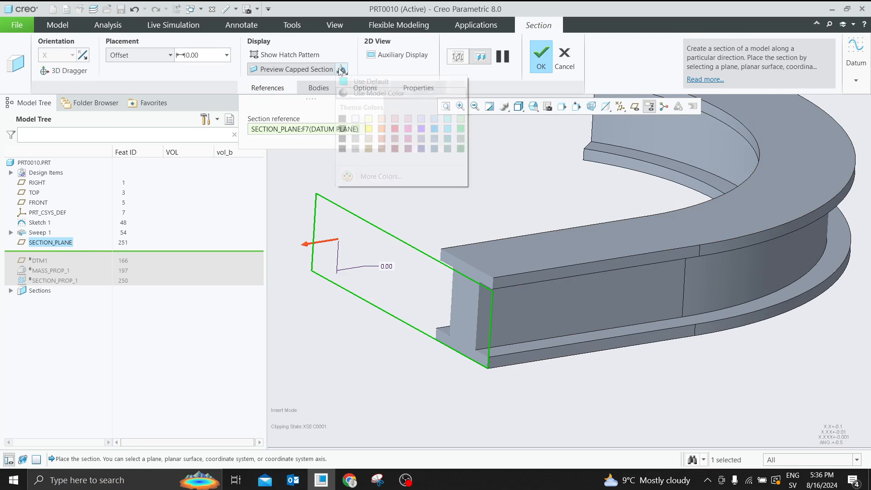
{"action": "left_click", "coordinate": [348, 80]}
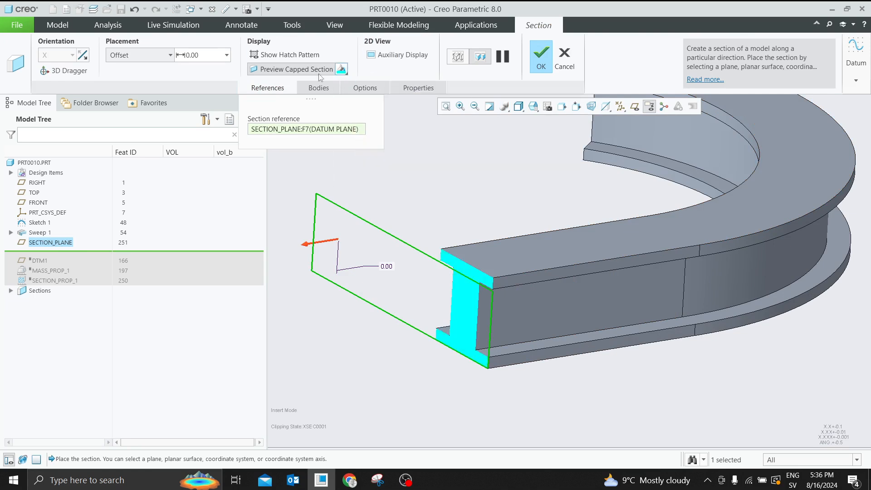
{"action": "left_click", "coordinate": [287, 55]}
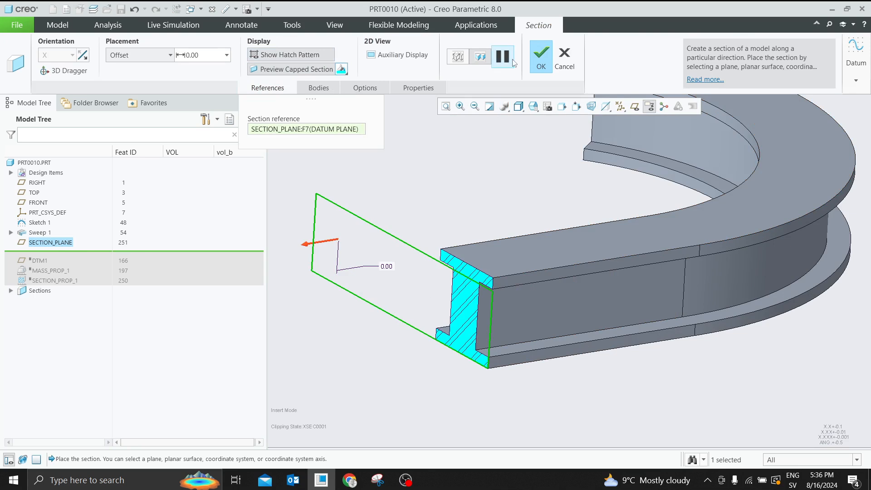
{"action": "left_click", "coordinate": [541, 57]}
{"action": "scroll", "coordinate": [454, 262], "scroll_direction": "down", "scroll_amount": 2}
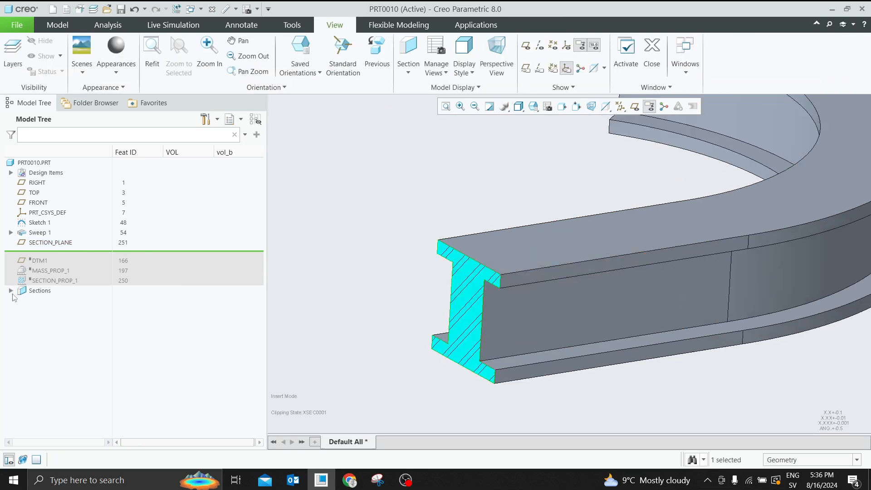
Edit the hatching of section XSEC0001, trying its scale, angle and colour and browsing the hatch pattern library, and accept it
{"action": "left_click", "coordinate": [11, 291]}
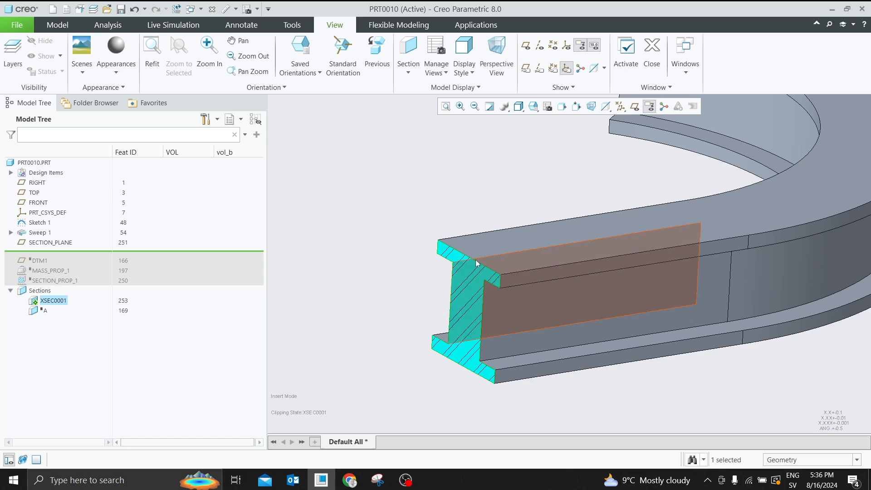
{"action": "right_click", "coordinate": [58, 300]}
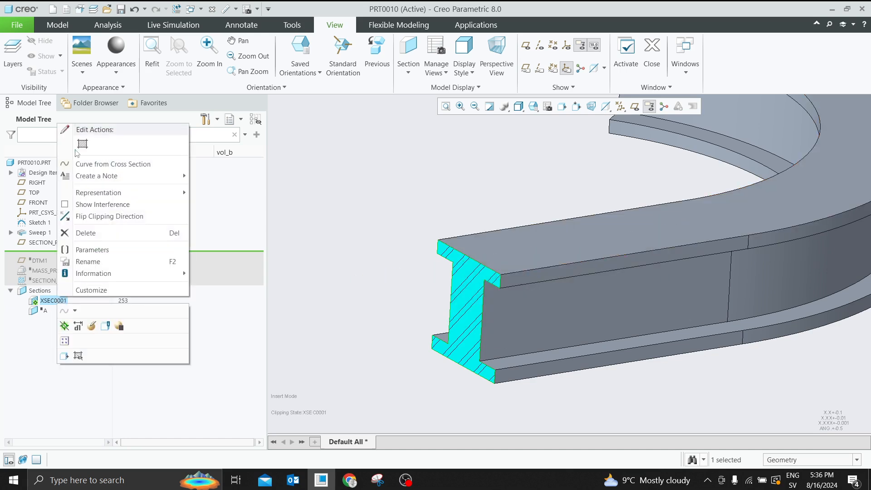
{"action": "left_click", "coordinate": [83, 144]}
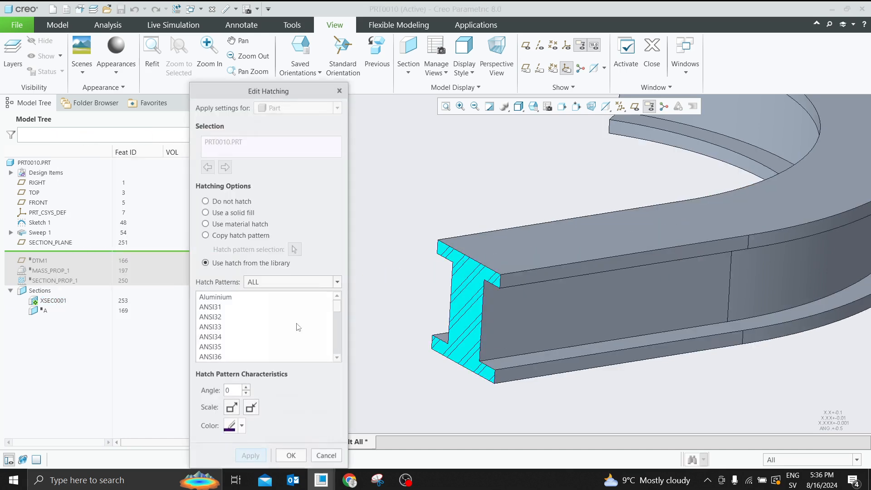
{"action": "left_click", "coordinate": [250, 408]}
{"action": "left_click", "coordinate": [232, 408]}
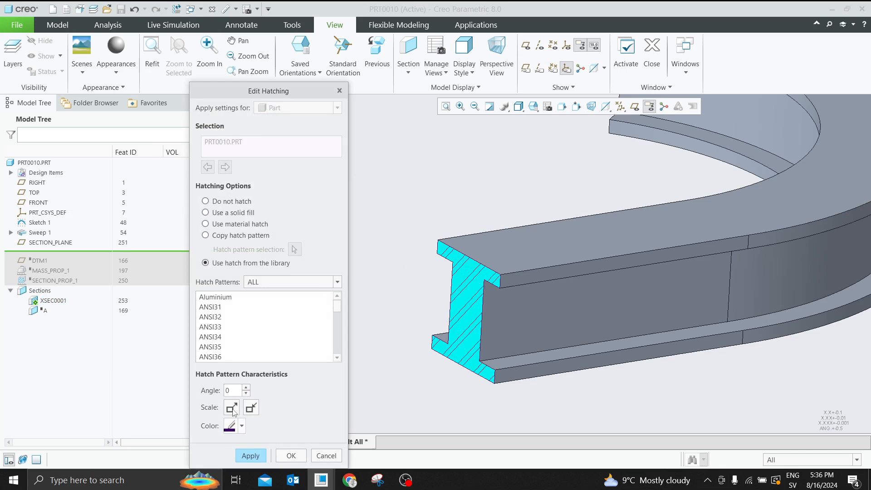
{"action": "left_click", "coordinate": [246, 388]}
{"action": "left_click", "coordinate": [246, 394]}
{"action": "left_click", "coordinate": [242, 426]}
{"action": "left_click", "coordinate": [280, 361]}
{"action": "mouse_move", "coordinate": [338, 311]}
{"action": "left_mouse_down"}
{"action": "mouse_move", "coordinate": [343, 352]}
{"action": "mouse_move", "coordinate": [345, 343]}
{"action": "left_mouse_up"}
{"action": "scroll", "coordinate": [262, 318], "scroll_direction": "up", "scroll_amount": 10}
{"action": "left_click", "coordinate": [291, 455]}
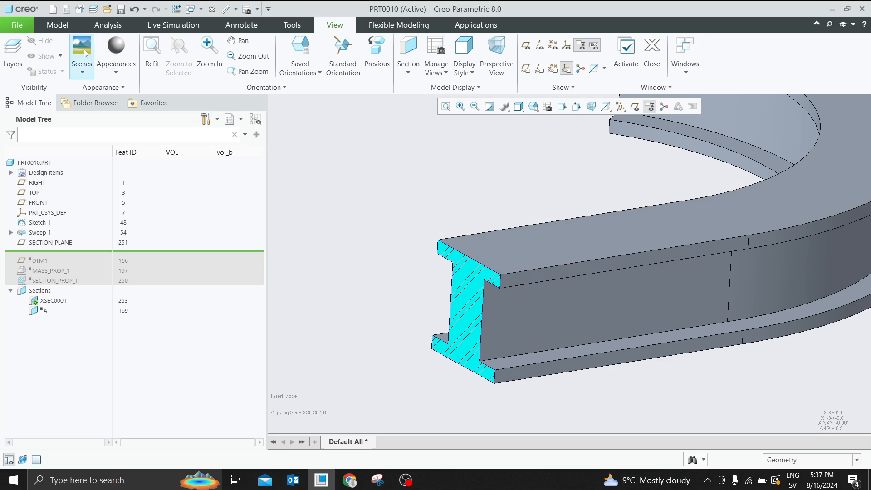
Start a Mass Properties analysis of the solid geometry and set it to be saved as a feature
{"action": "left_click", "coordinate": [109, 26]}
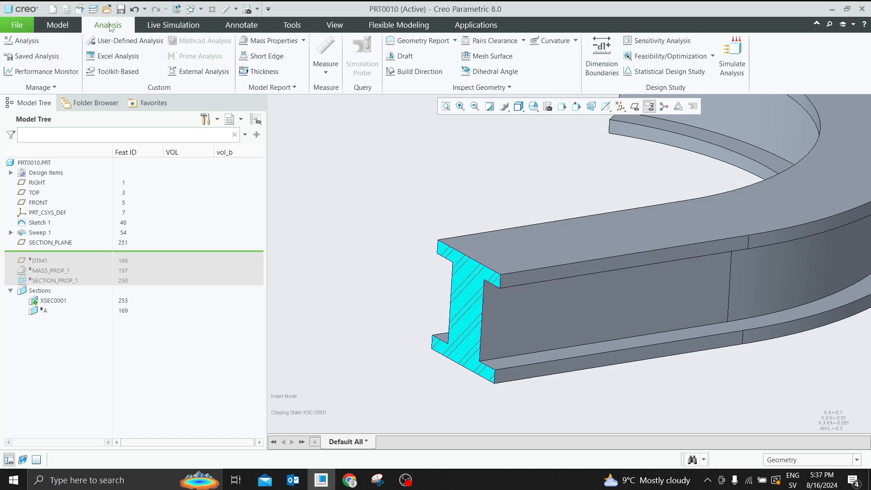
{"action": "left_click", "coordinate": [303, 41]}
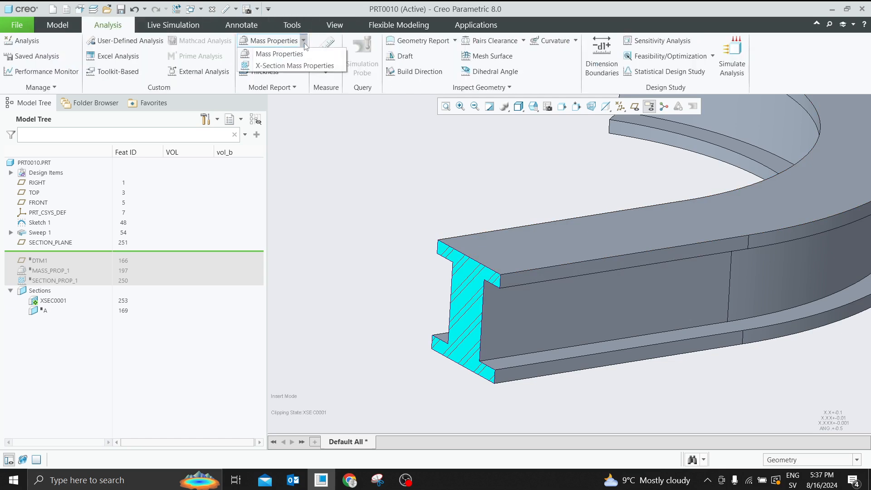
{"action": "left_click", "coordinate": [280, 54]}
{"action": "left_click_drag", "start_coordinate": [707, 113], "coordinate": [342, 105]}
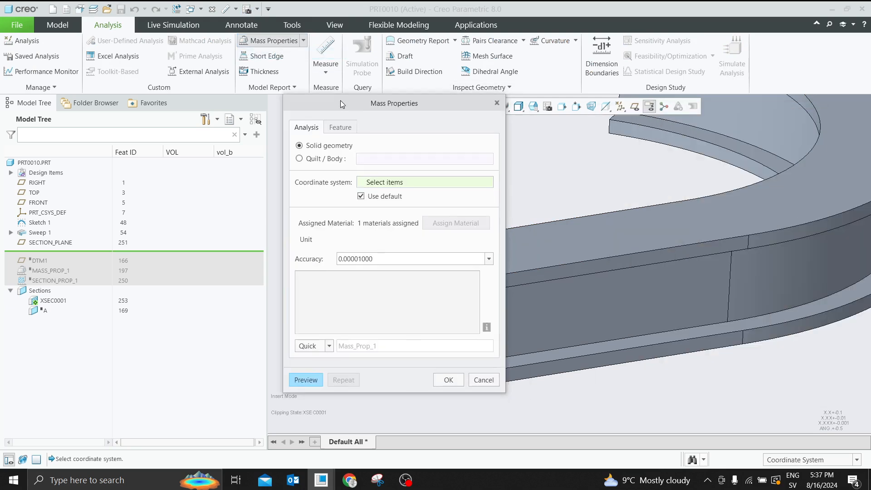
{"action": "left_click", "coordinate": [330, 346]}
{"action": "left_click", "coordinate": [312, 381]}
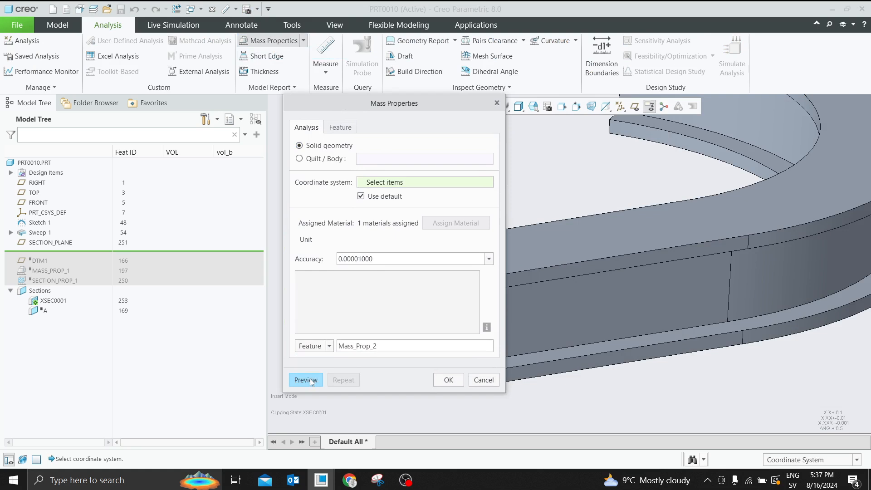
Compute a preview of the solid geometry's mass properties and examine the mass result
{"action": "left_click", "coordinate": [342, 129]}
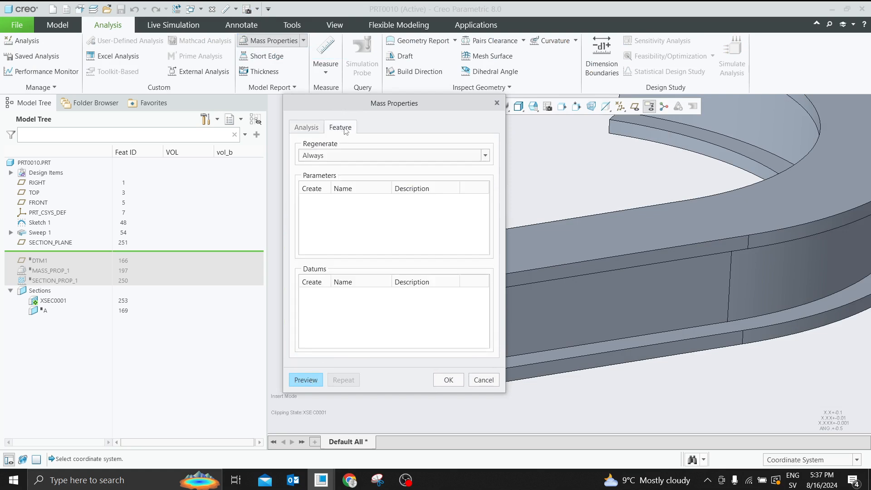
{"action": "left_click", "coordinate": [315, 129]}
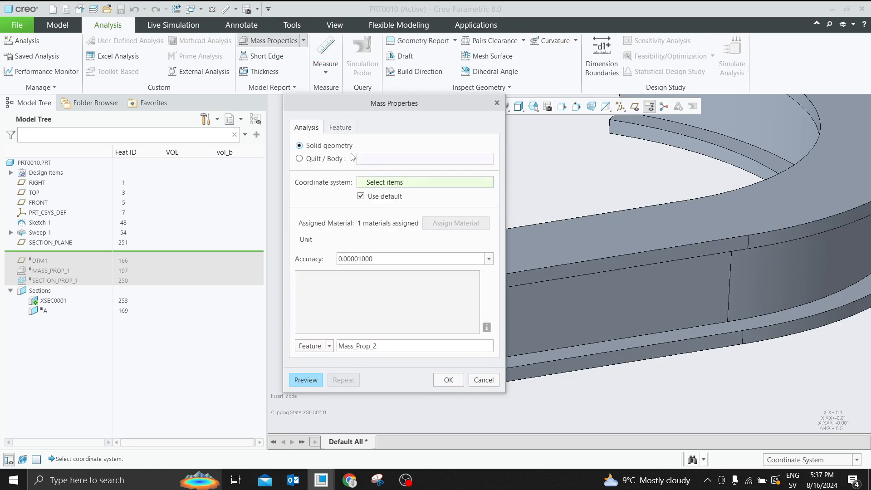
{"action": "left_click", "coordinate": [315, 381]}
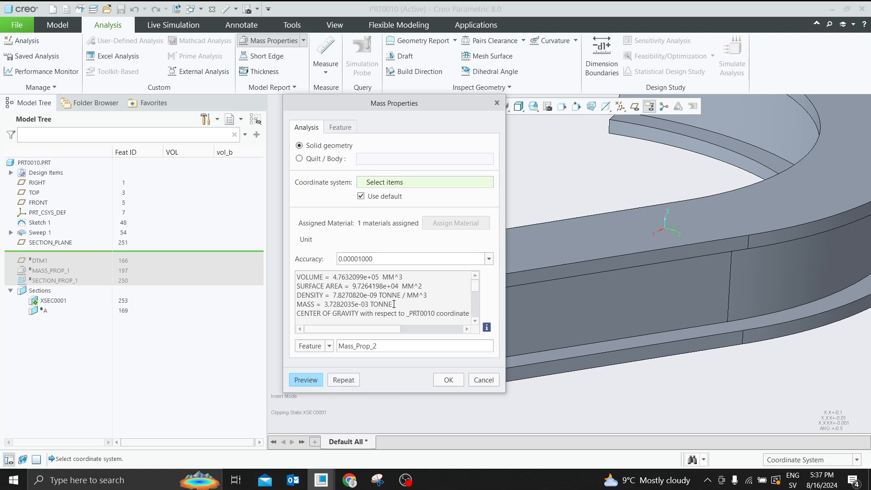
{"action": "left_click_drag", "start_coordinate": [394, 304], "coordinate": [296, 302]}
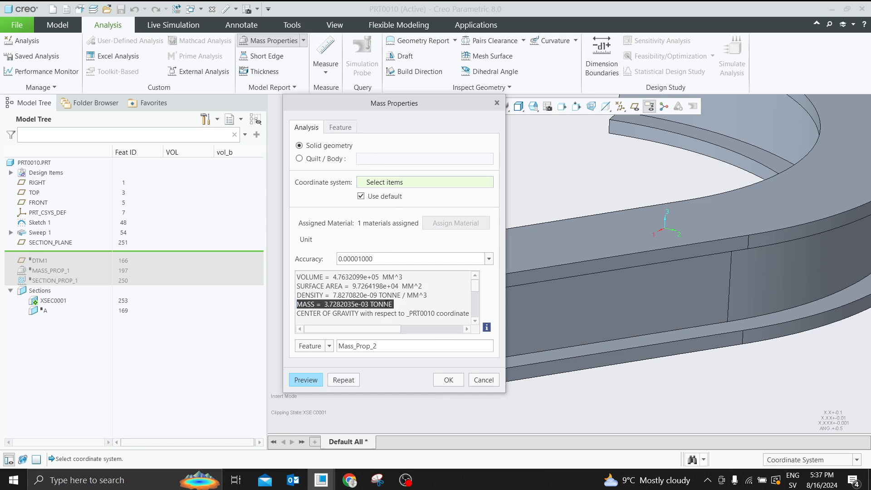
Exclude the volume and surface area parameters, keep only MASS without any datums, and accept the mass properties feature
{"action": "left_click", "coordinate": [340, 128]}
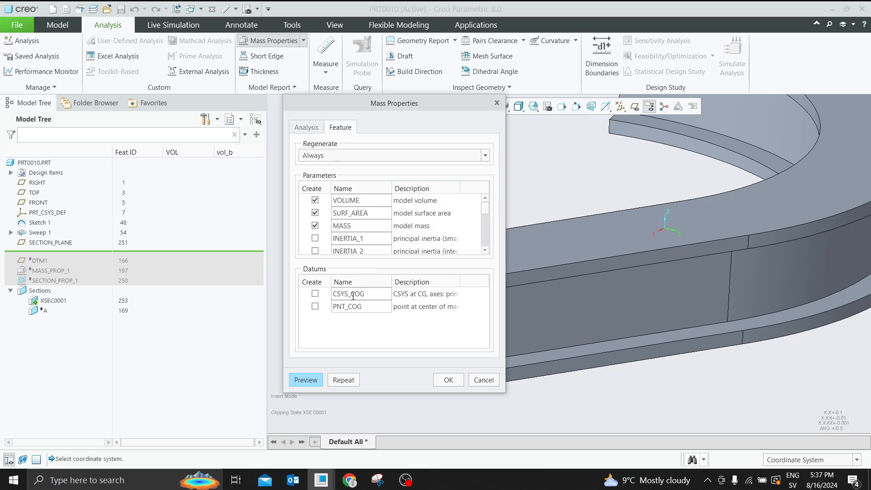
{"action": "left_click_drag", "start_coordinate": [363, 296], "coordinate": [339, 291]}
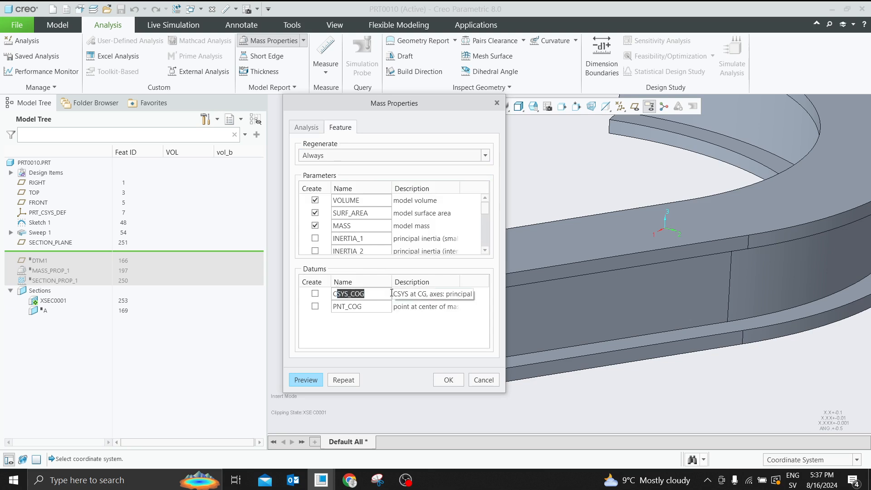
{"action": "left_click_drag", "start_coordinate": [363, 306], "coordinate": [335, 289]}
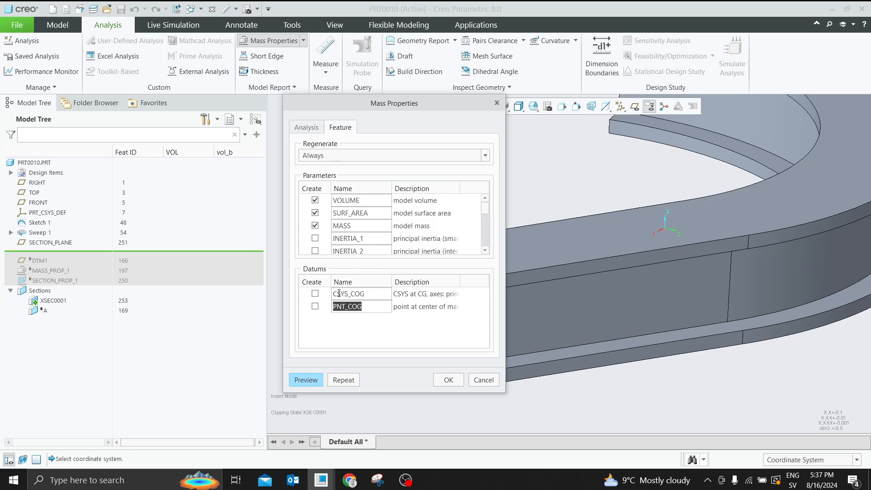
{"action": "left_click", "coordinate": [315, 213]}
{"action": "left_click", "coordinate": [316, 200]}
{"action": "left_click", "coordinate": [315, 200]}
{"action": "left_click", "coordinate": [449, 379]}
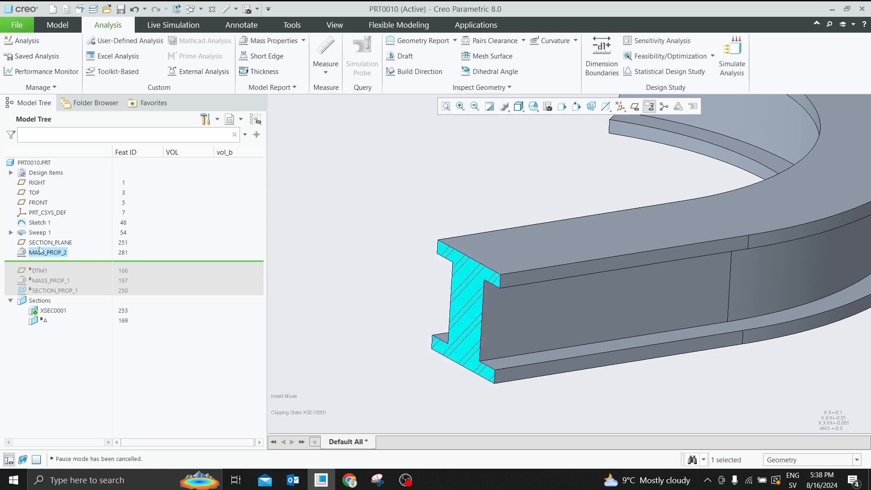
Inspect the parameters stored in the MASS_PROP_2 feature
{"action": "right_click", "coordinate": [58, 252]}
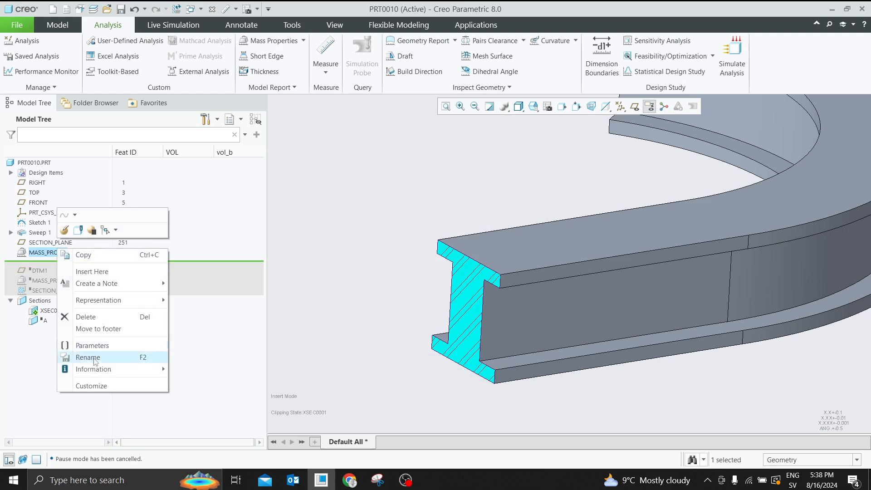
{"action": "left_click", "coordinate": [82, 354]}
{"action": "key", "text": "Return"}
{"action": "right_click", "coordinate": [64, 257]}
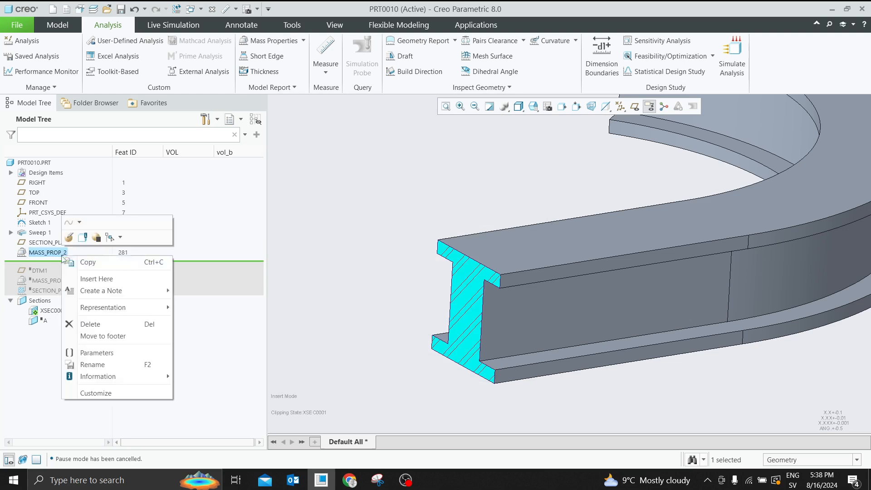
{"action": "left_click", "coordinate": [97, 354]}
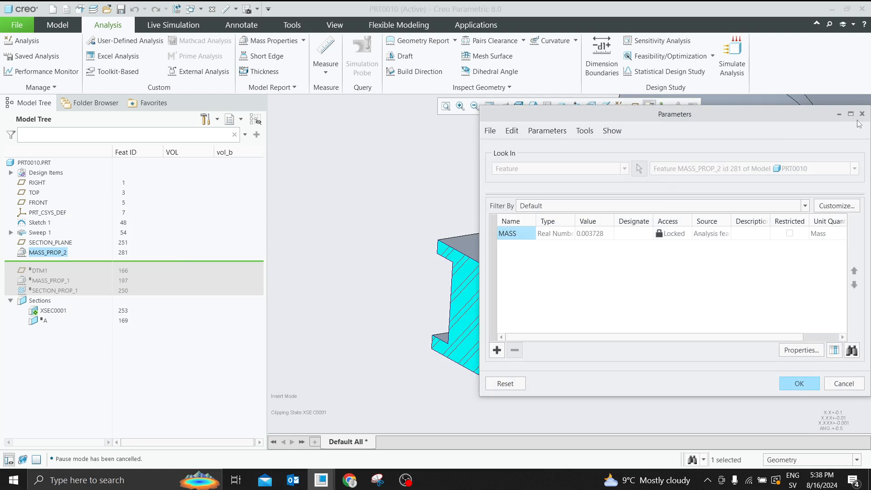
{"action": "left_click", "coordinate": [862, 114]}
Rename the MASS_PROP_2 feature as MASS_PROP_2_TONNE
{"action": "right_click", "coordinate": [64, 253]}
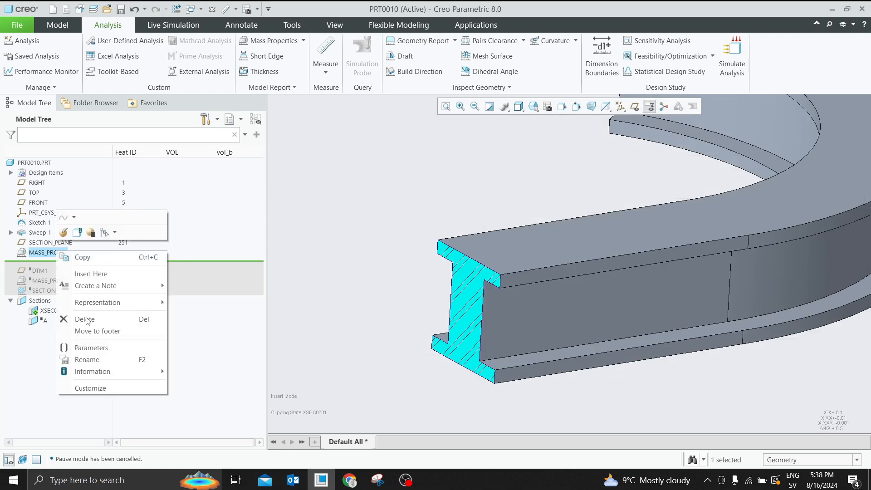
{"action": "left_click", "coordinate": [88, 359]}
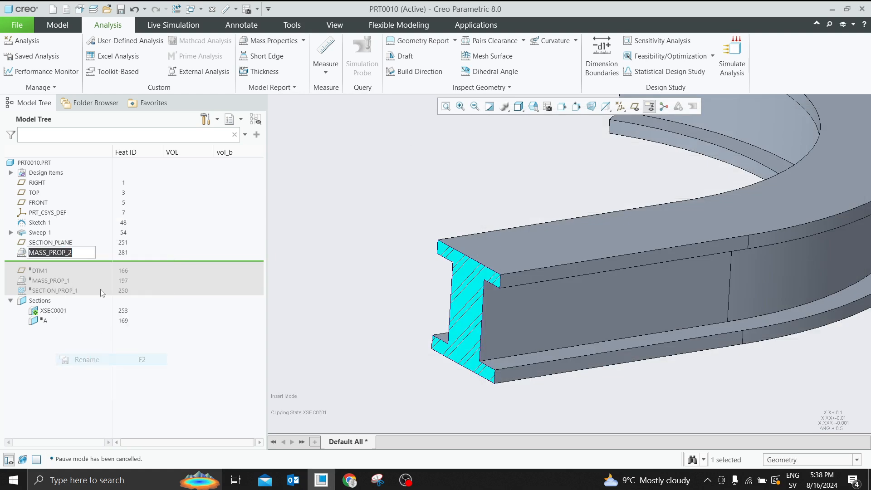
{"action": "left_click", "coordinate": [86, 252]}
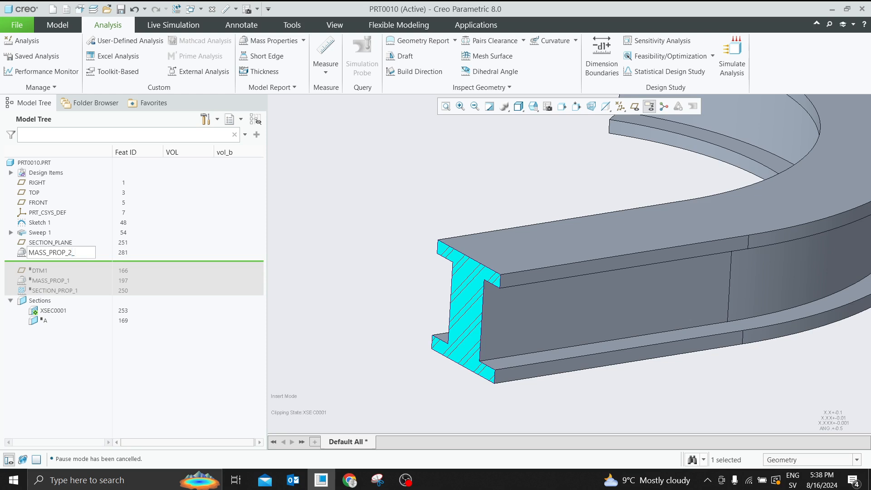
{"action": "type", "text": "_Tonne"}
{"action": "key", "text": "Return"}
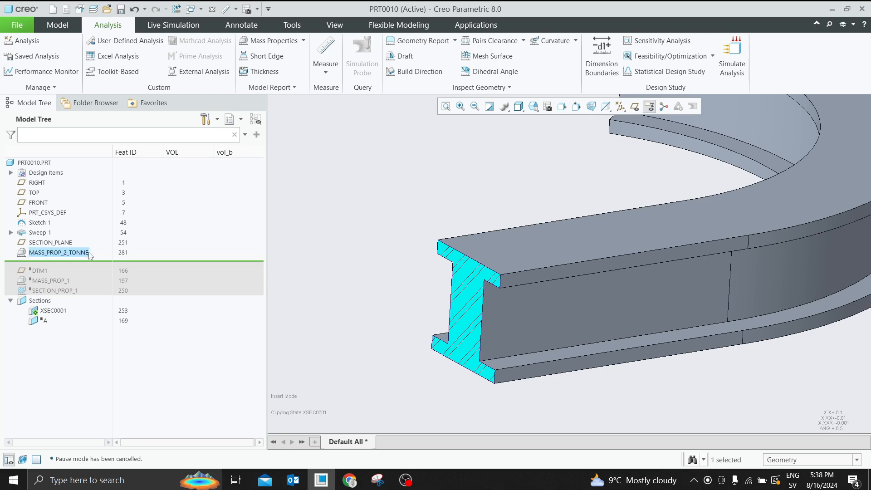
{"action": "left_click", "coordinate": [327, 191]}
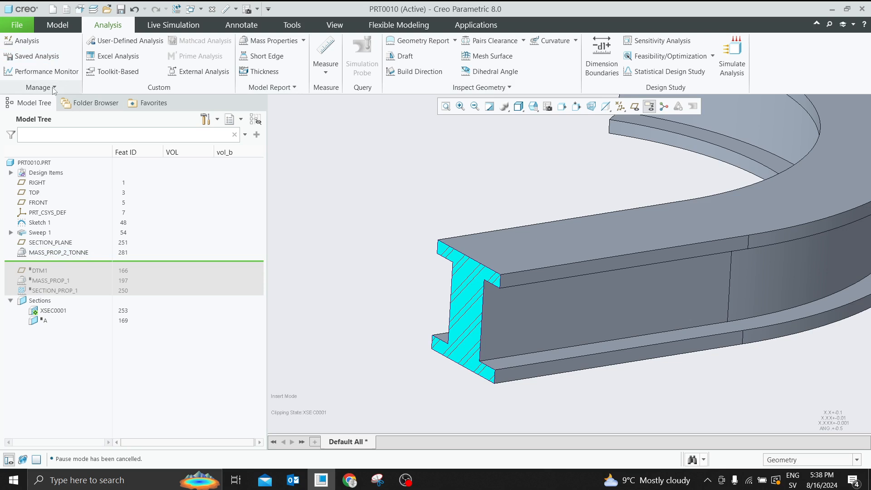
Start an analysis feature of type Relation, enter Mass_conversion as its name, and proceed to its relations definition
{"action": "left_click", "coordinate": [22, 41]}
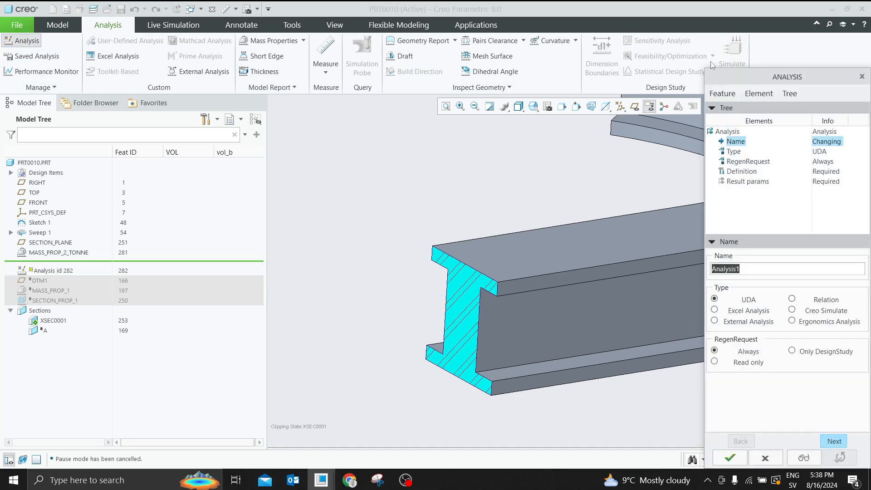
{"action": "left_click_drag", "start_coordinate": [712, 77], "coordinate": [357, 89]}
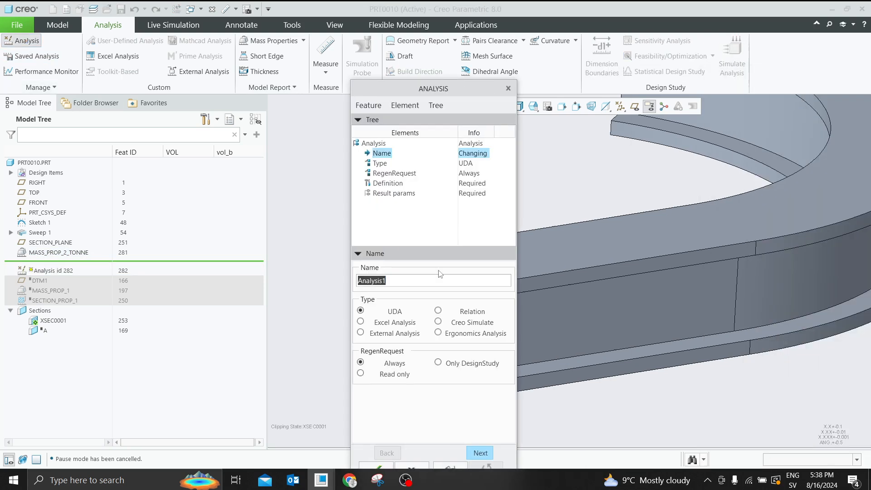
{"action": "left_click", "coordinate": [439, 311]}
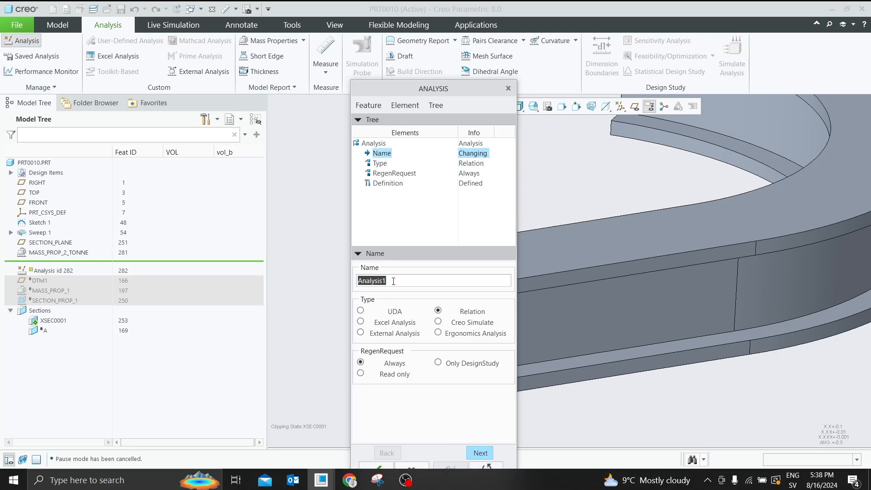
{"action": "type", "text": "Mass_conversion"}
{"action": "left_click", "coordinate": [480, 453]}
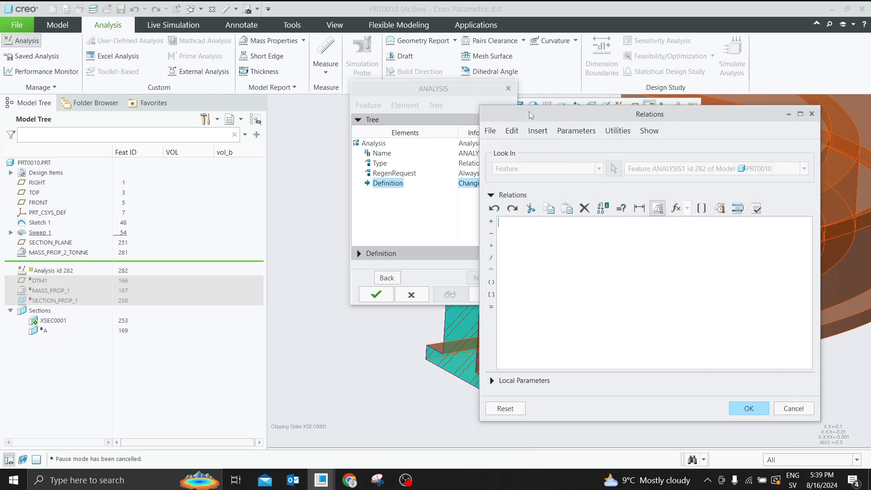
Add a local real-number parameter named MASS_KG to the analysis feature
{"action": "left_click", "coordinate": [333, 316]}
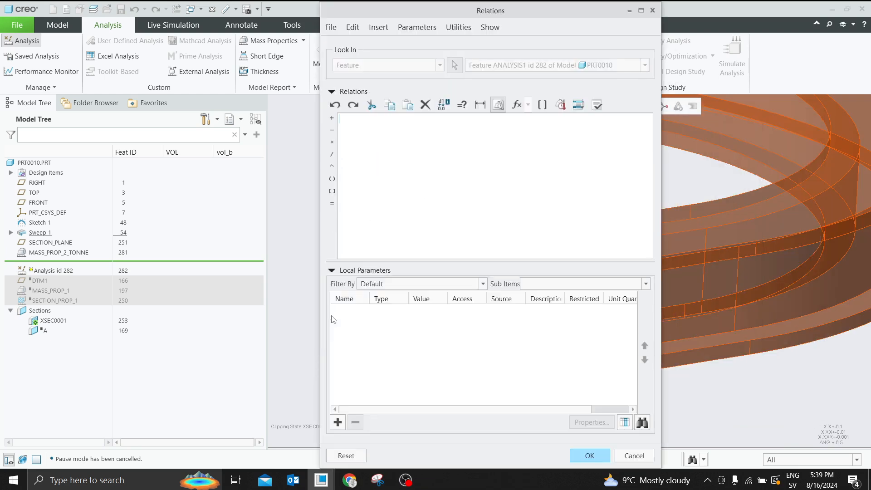
{"action": "left_click", "coordinate": [337, 422]}
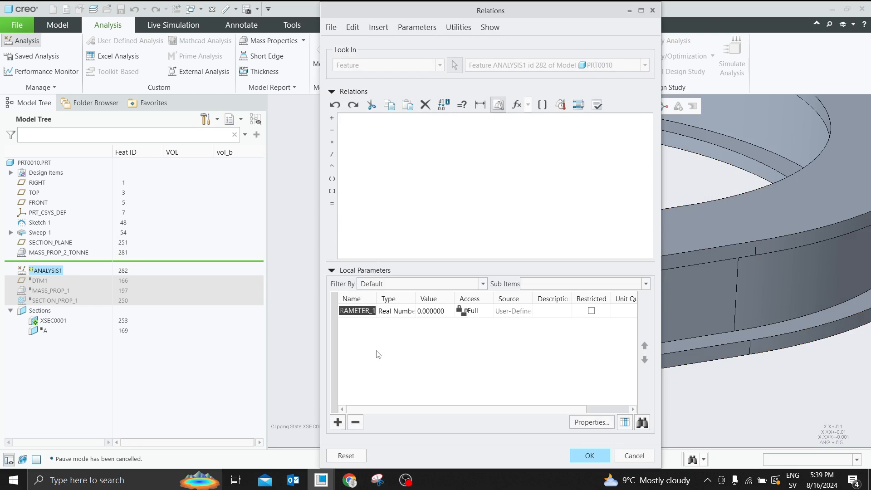
{"action": "type", "text": "mass_kg"}
{"action": "key", "text": "Return"}
Give MASS_KG the unit quantity Mass and the unit kg, converting its value
{"action": "left_click_drag", "start_coordinate": [669, 339], "coordinate": [834, 339]}
{"action": "left_click", "coordinate": [645, 313]}
{"action": "left_click", "coordinate": [645, 313]}
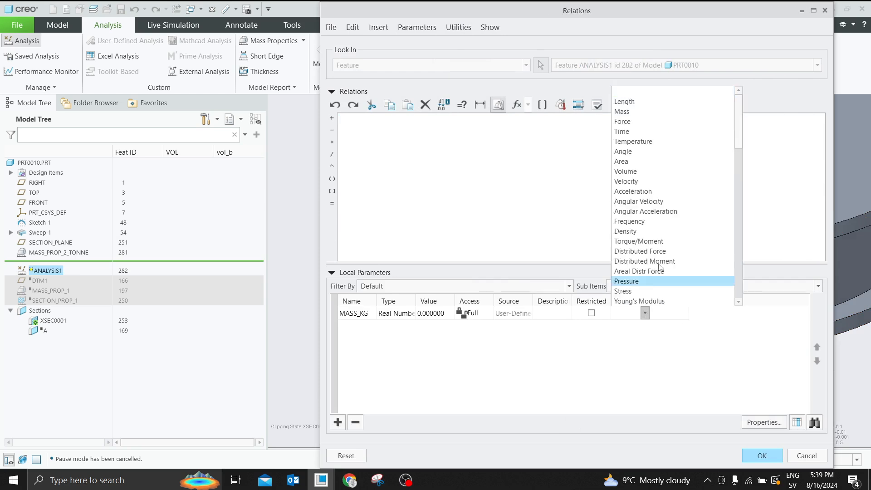
{"action": "left_click", "coordinate": [623, 111]}
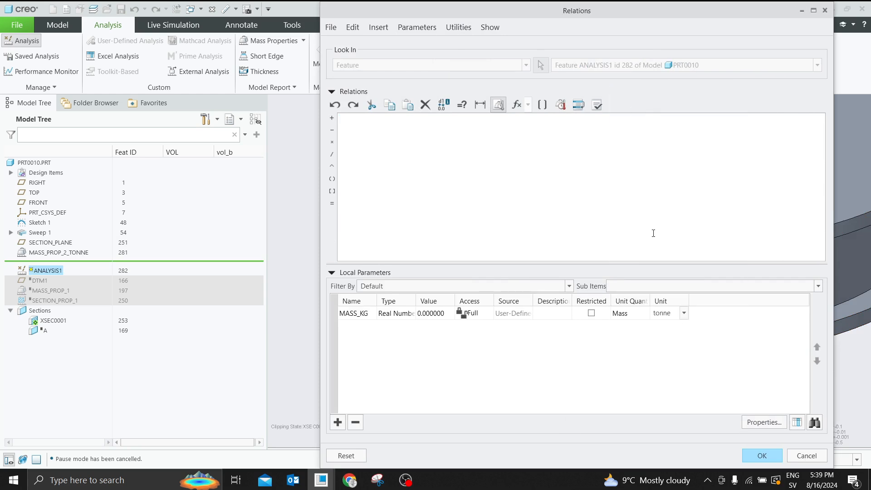
{"action": "left_click", "coordinate": [684, 313]}
{"action": "left_click", "coordinate": [665, 345]}
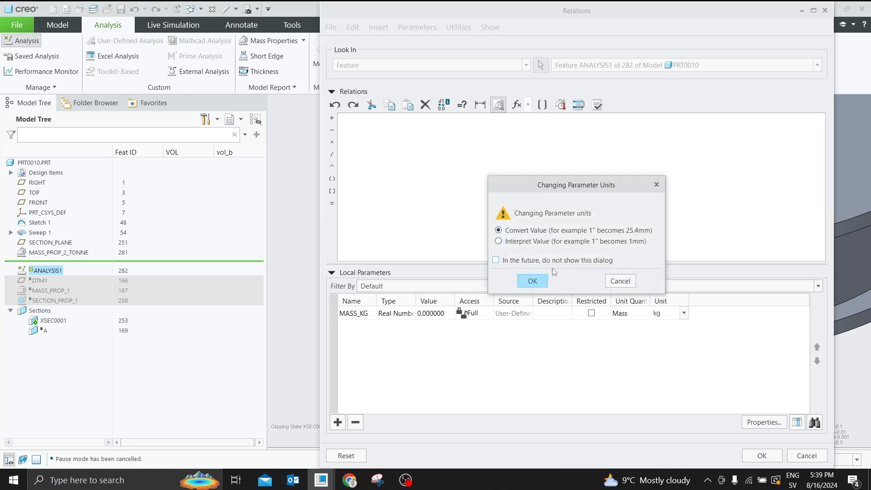
{"action": "left_click", "coordinate": [532, 281]}
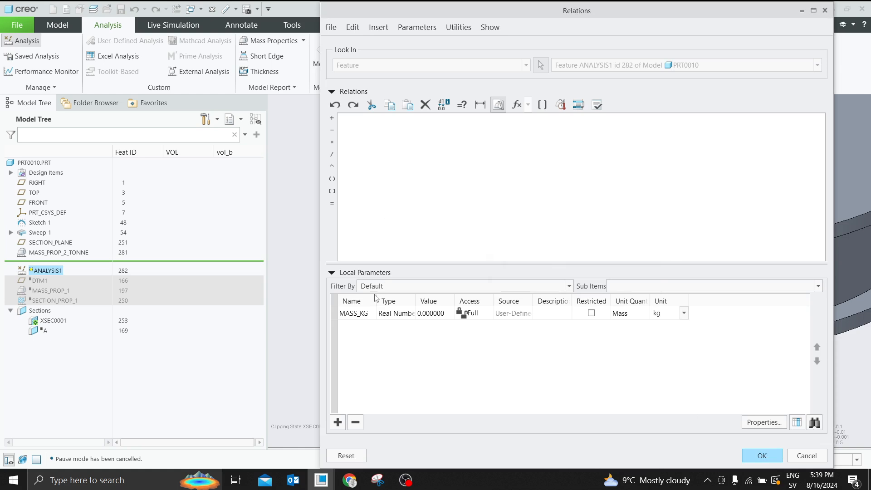
Begin the relation with MASS_KG= by inserting the local parameter into the relations
{"action": "right_click", "coordinate": [365, 313]}
{"action": "left_click", "coordinate": [407, 373]}
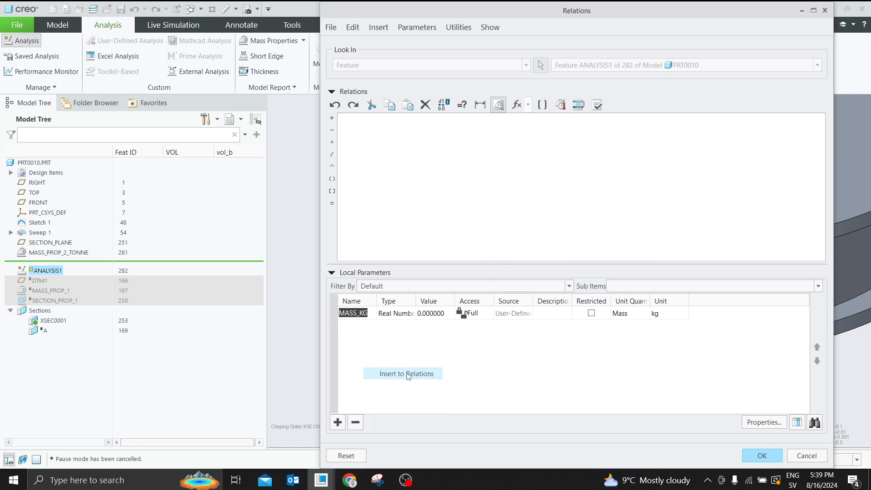
{"action": "left_click", "coordinate": [407, 374]}
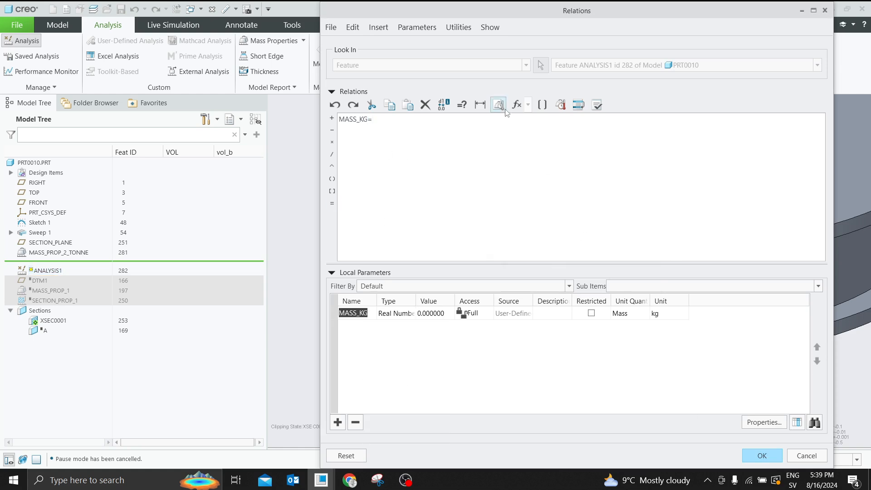
Complete the relation with the MASS parameter of feature MASS_PROP_2_TONNE, giving MASS_KG=MASS:FID_281, and accept the analysis feature
{"action": "left_click", "coordinate": [542, 105]}
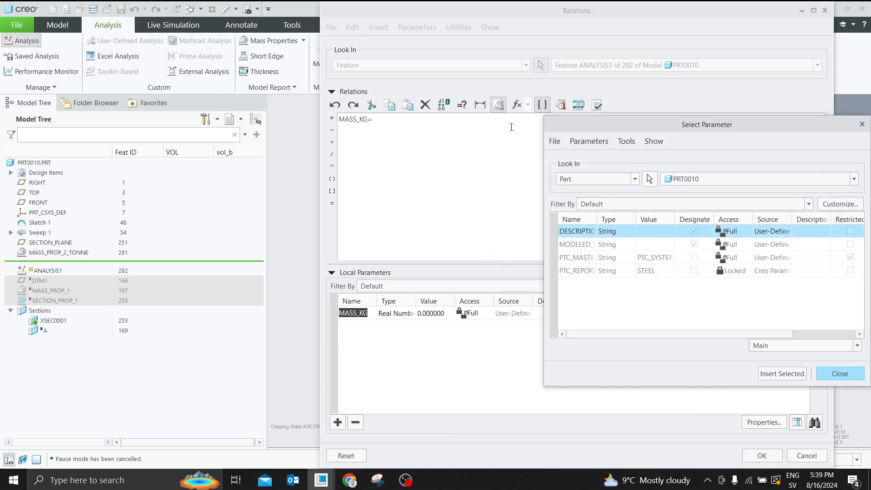
{"action": "left_click", "coordinate": [636, 179]}
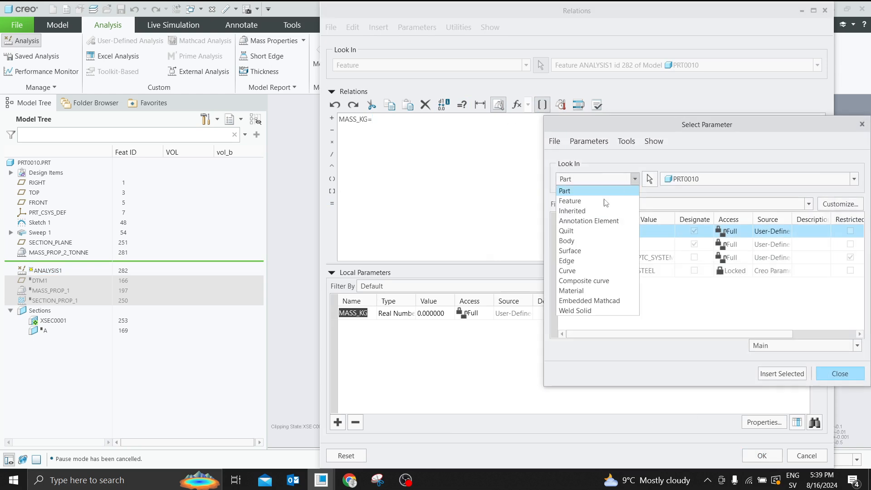
{"action": "left_click", "coordinate": [573, 202]}
{"action": "left_click", "coordinate": [58, 253]}
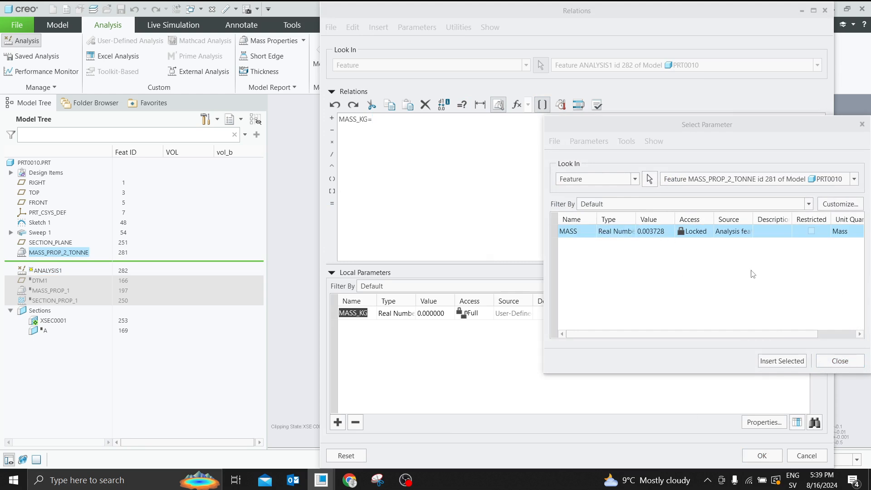
{"action": "left_click_drag", "start_coordinate": [716, 125], "coordinate": [553, 130]}
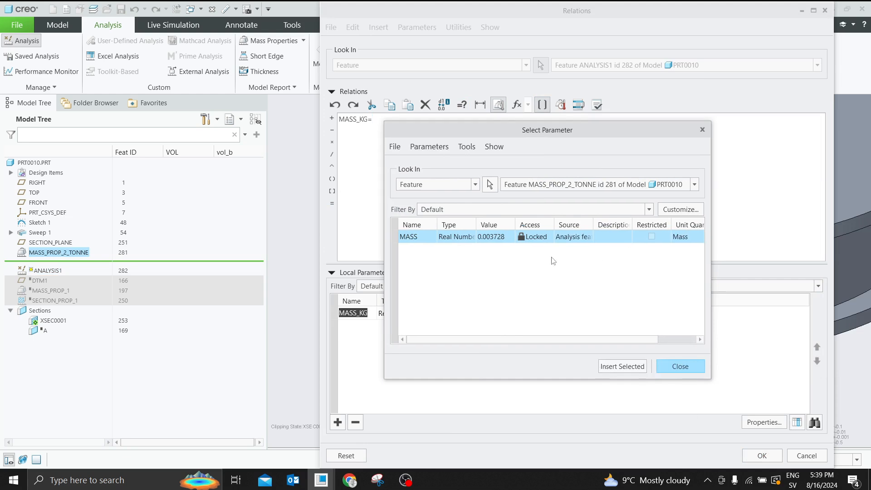
{"action": "left_click", "coordinate": [618, 373]}
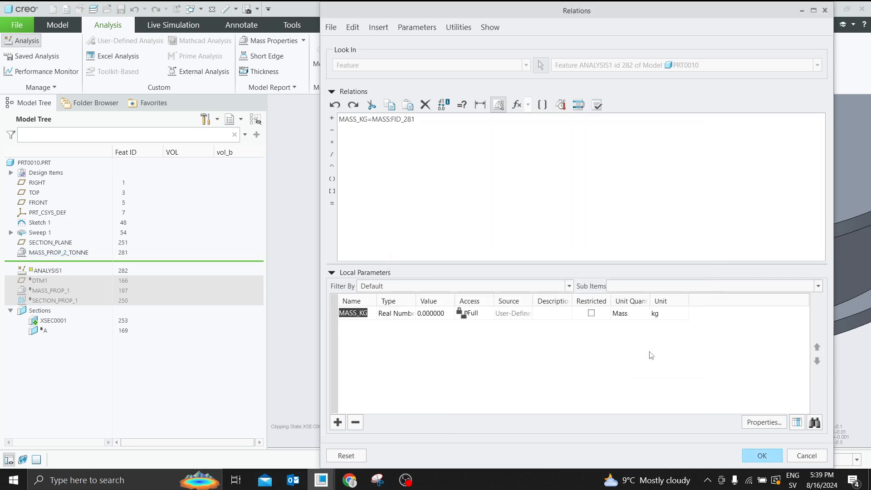
{"action": "left_click", "coordinate": [755, 455]}
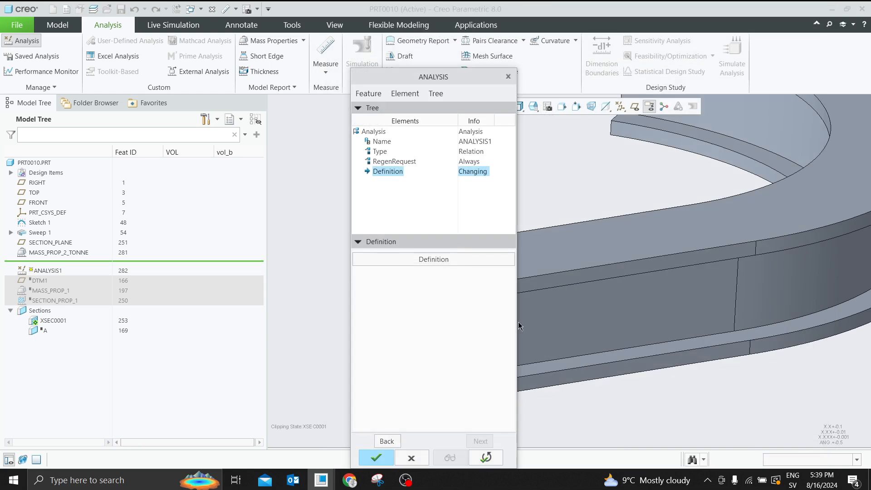
{"action": "left_click", "coordinate": [377, 457]}
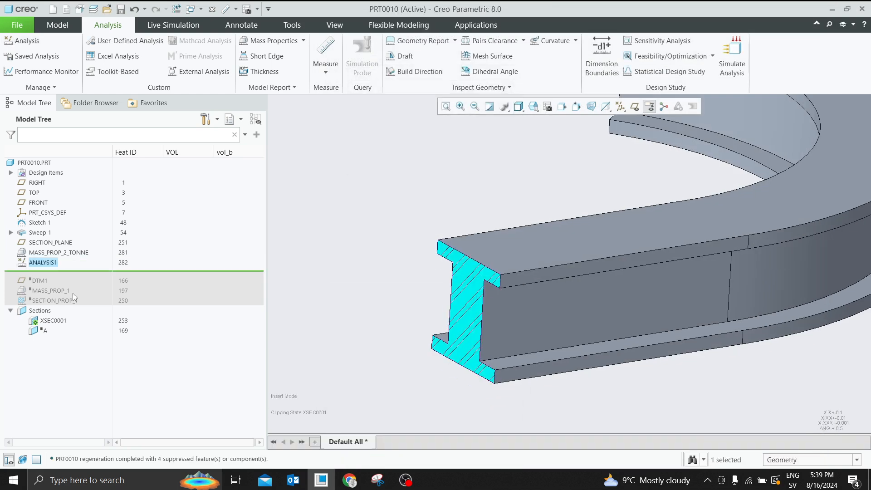
Rename the ANALYSIS1 feature in the model tree to MASS_PROP_KG
{"action": "right_click", "coordinate": [47, 262]}
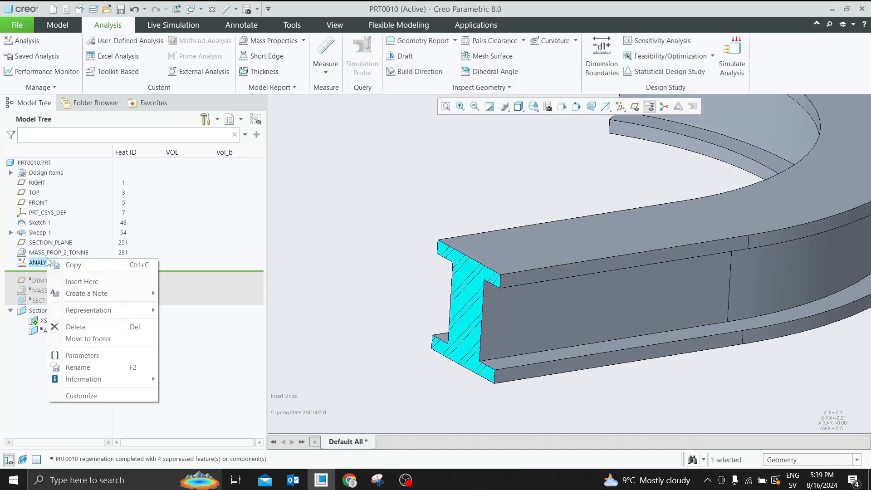
{"action": "left_click", "coordinate": [75, 369]}
{"action": "type", "text": "mass_prop_kg"}
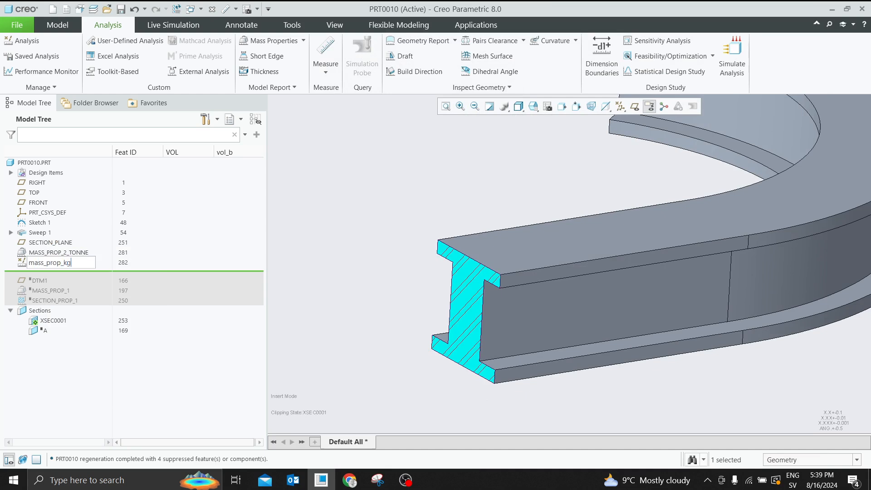
{"action": "key", "text": "Return"}
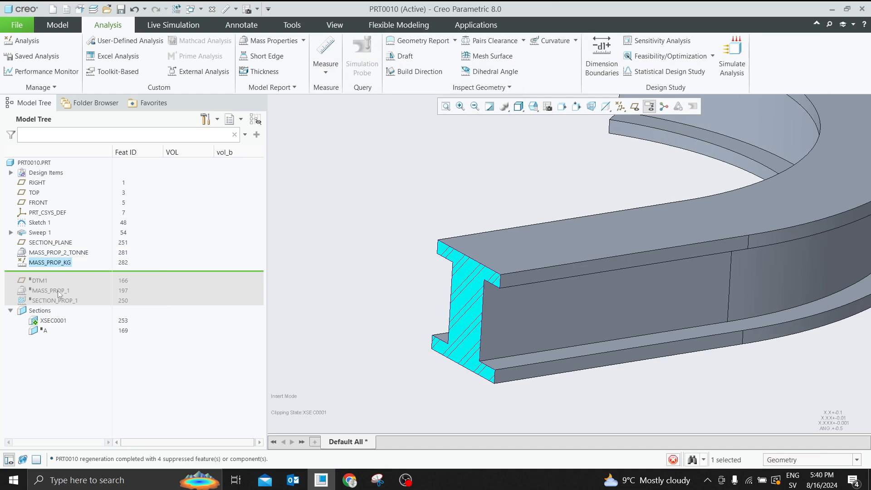
Delete the old suppressed analysis features MASS_PROP_1 and SECTION_PROP_1 from the model tree
{"action": "right_click", "coordinate": [58, 290]}
{"action": "left_click", "coordinate": [86, 331]}
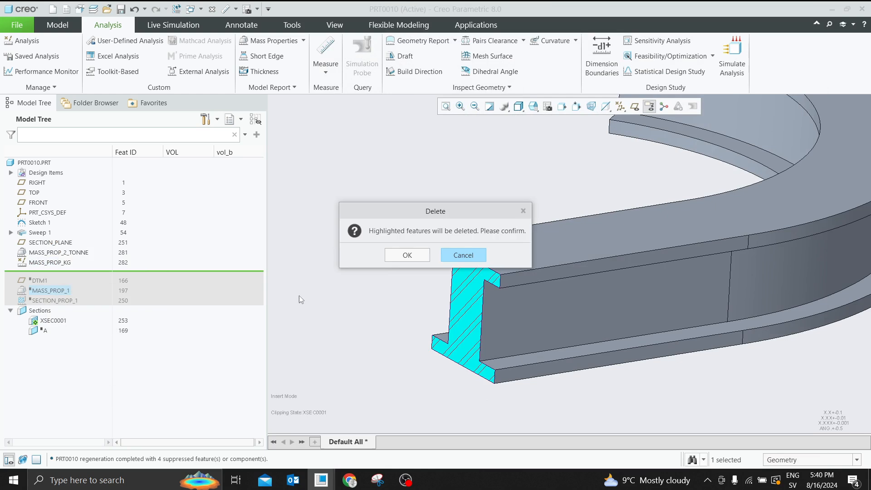
{"action": "left_click", "coordinate": [401, 257]}
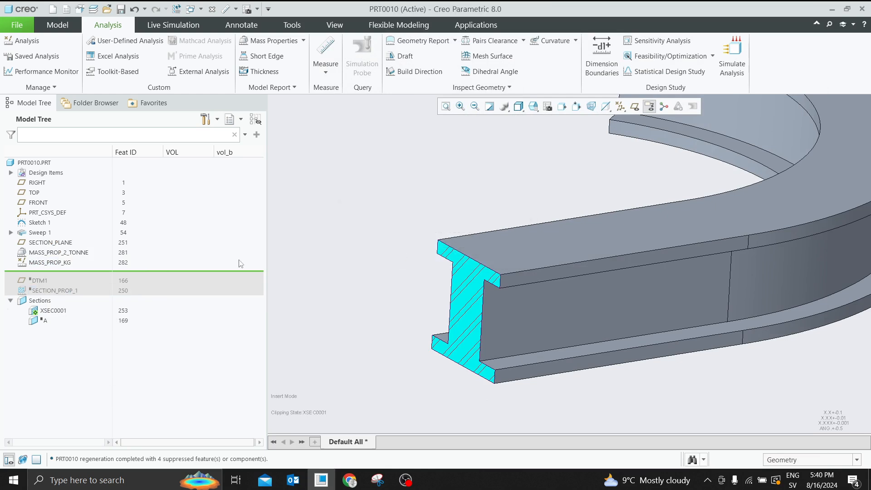
{"action": "right_click", "coordinate": [65, 293]}
{"action": "left_click", "coordinate": [91, 312]}
{"action": "left_click", "coordinate": [404, 256]}
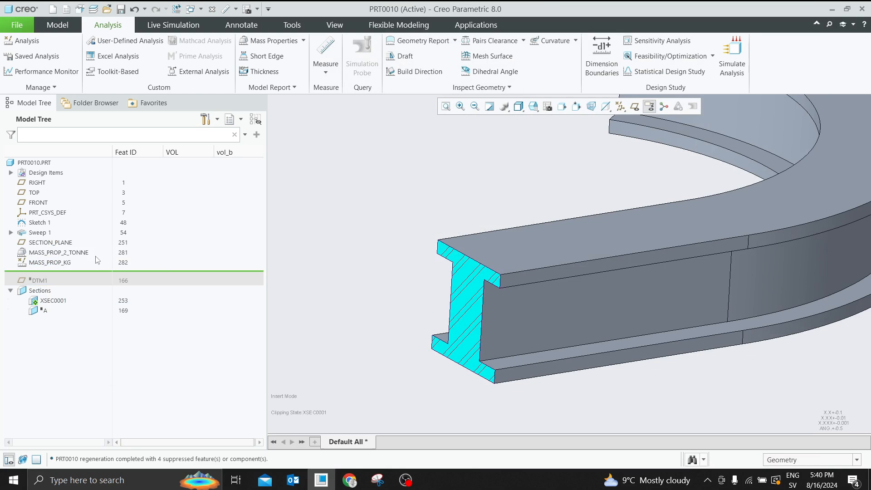
{"action": "right_click", "coordinate": [72, 255]}
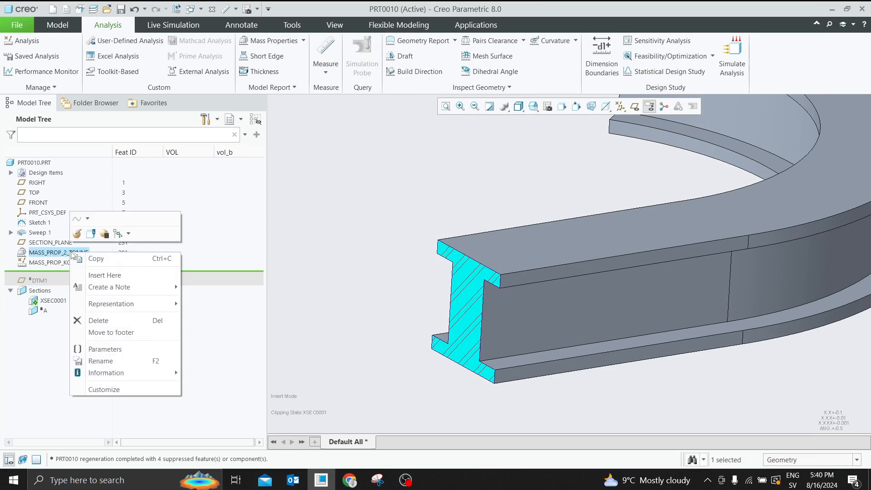
{"action": "left_click", "coordinate": [101, 361]}
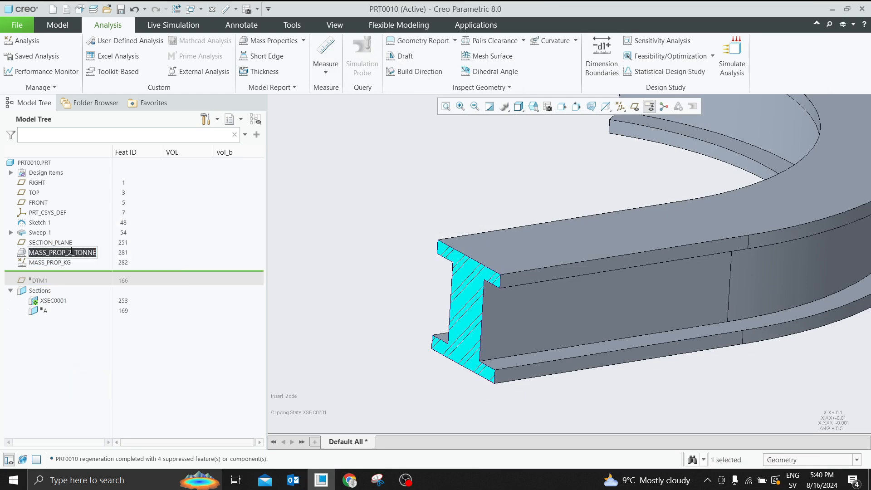
{"action": "left_click", "coordinate": [71, 251]}
{"action": "left_click", "coordinate": [308, 213]}
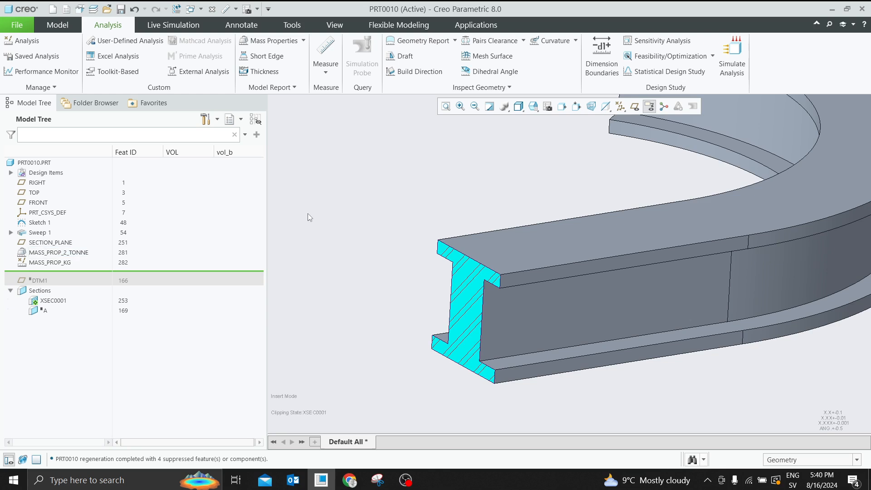
Inspect the feature information of MASS_PROP_KG for the relation and the value and unit of MASS_KG, and close the report
{"action": "right_click", "coordinate": [45, 265]}
{"action": "left_click", "coordinate": [68, 246]}
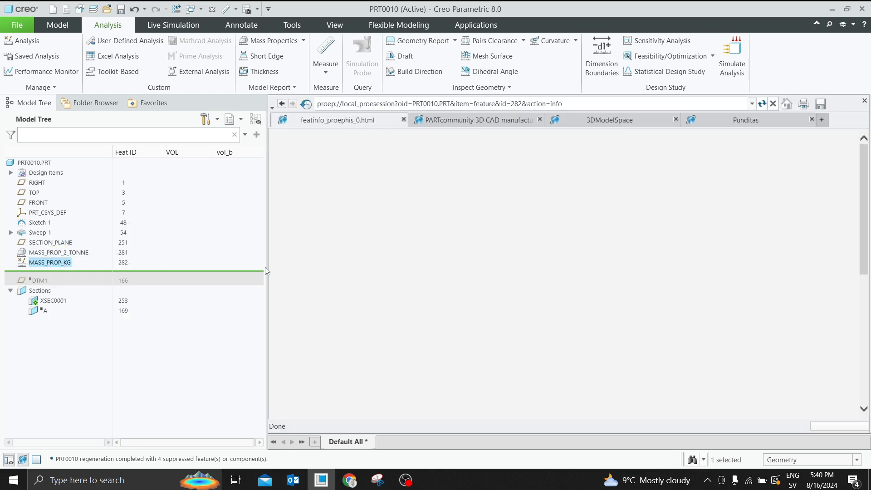
{"action": "scroll", "coordinate": [865, 280], "scroll_direction": "down", "scroll_amount": 3}
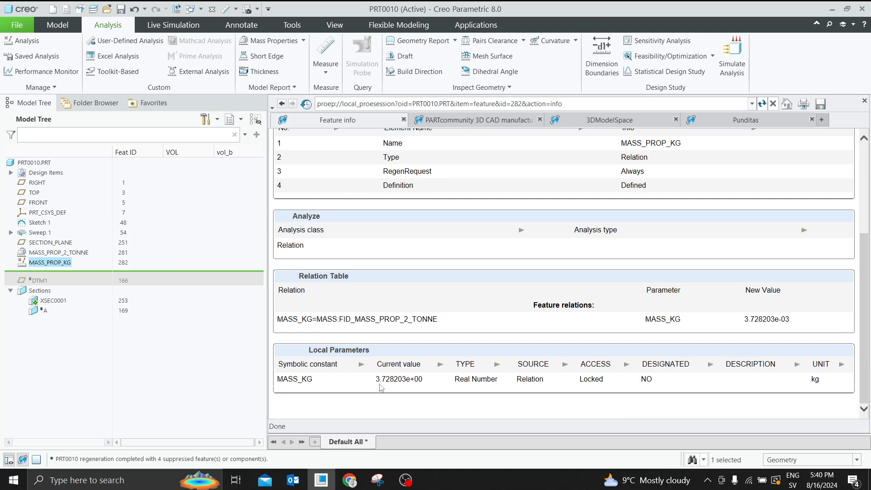
{"action": "double_click", "coordinate": [394, 380]}
{"action": "left_click_drag", "start_coordinate": [800, 356], "coordinate": [823, 395]}
{"action": "left_click", "coordinate": [823, 395]}
{"action": "left_click", "coordinate": [865, 100]}
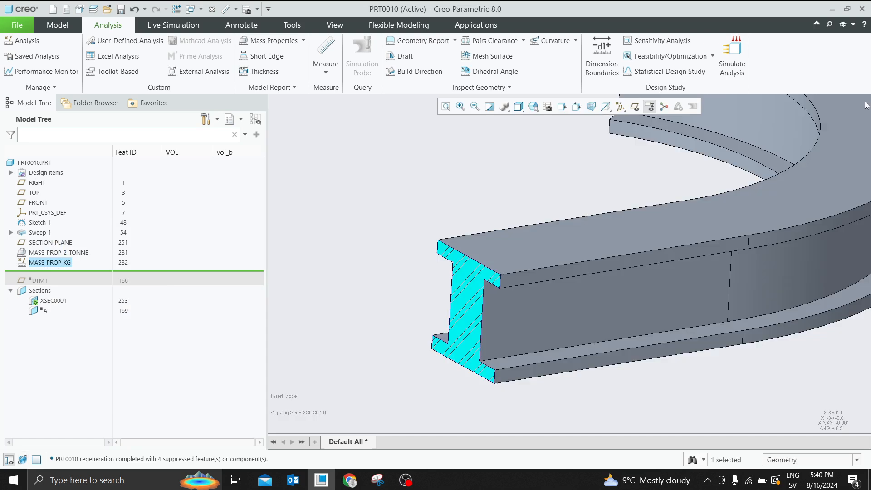
{"action": "left_click", "coordinate": [347, 187]}
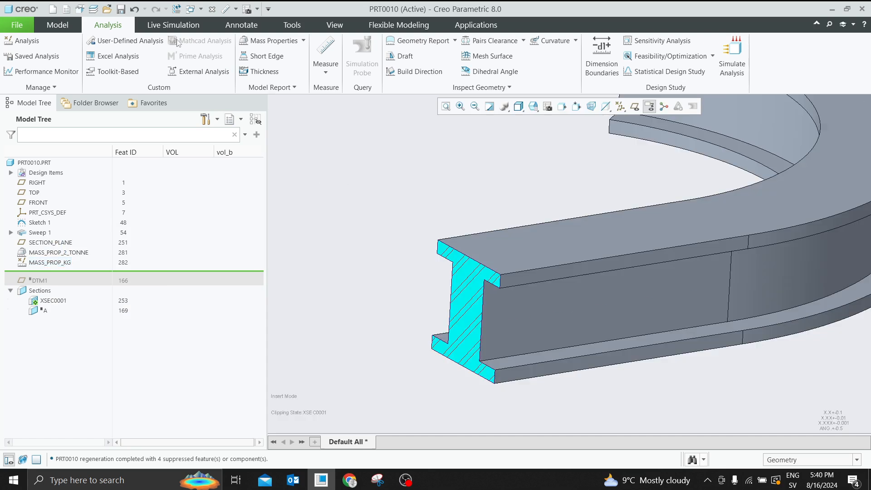
Compute the cross-section mass properties at the SECTION_PLANE datum with the default coordinate system, and review the results in the widened dialog
{"action": "left_click", "coordinate": [303, 41]}
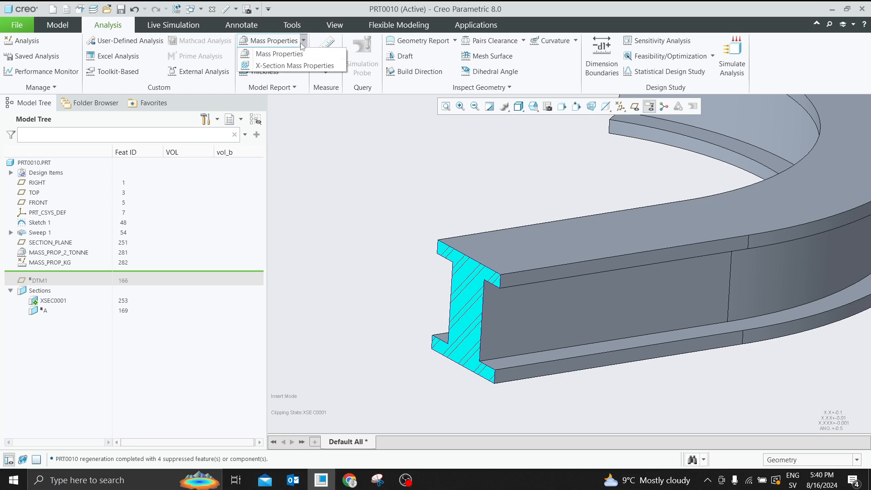
{"action": "left_click", "coordinate": [270, 66]}
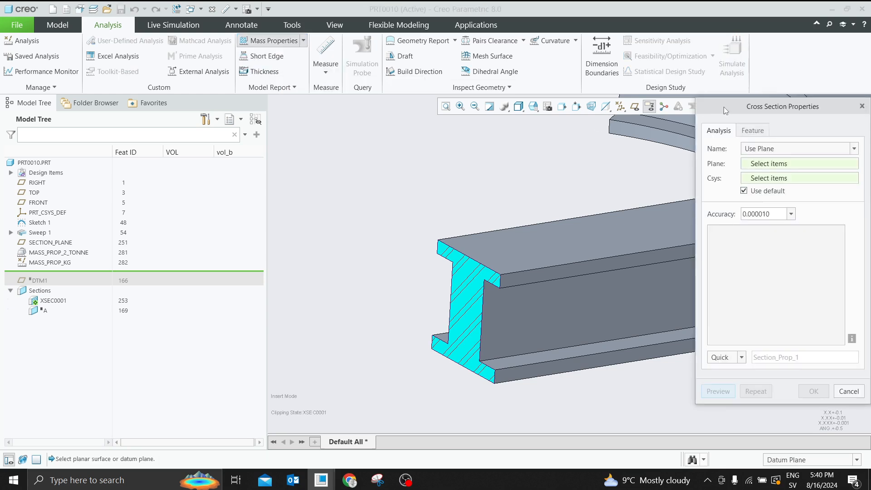
{"action": "left_click_drag", "start_coordinate": [725, 110], "coordinate": [427, 127]}
{"action": "left_click", "coordinate": [49, 243]}
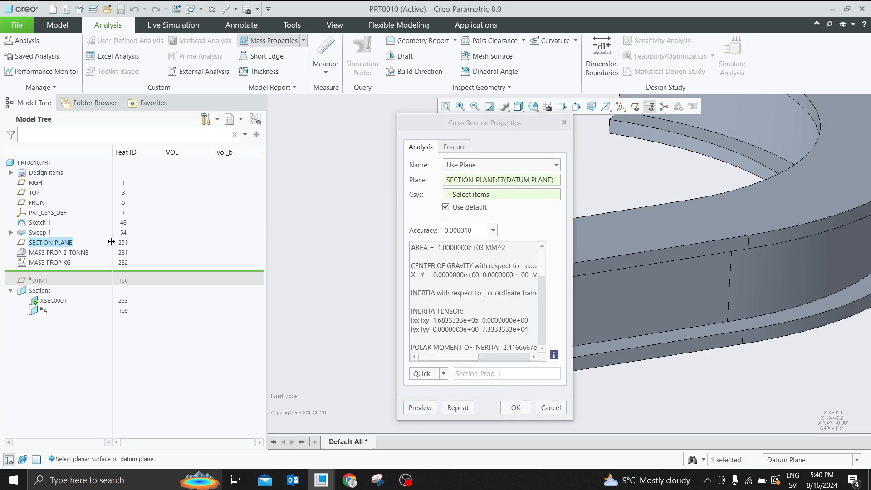
{"action": "left_click_drag", "start_coordinate": [418, 124], "coordinate": [350, 74]}
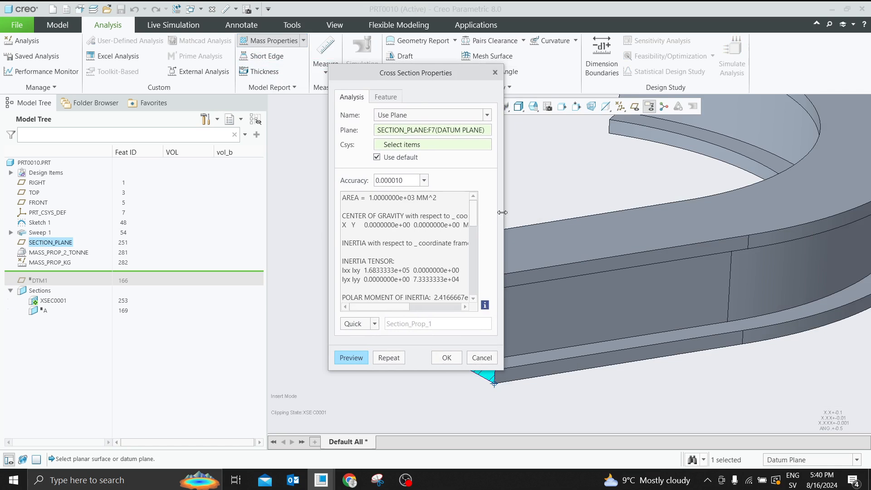
{"action": "left_click_drag", "start_coordinate": [503, 213], "coordinate": [623, 216]}
{"action": "scroll", "coordinate": [597, 226], "scroll_direction": "down", "scroll_amount": 1}
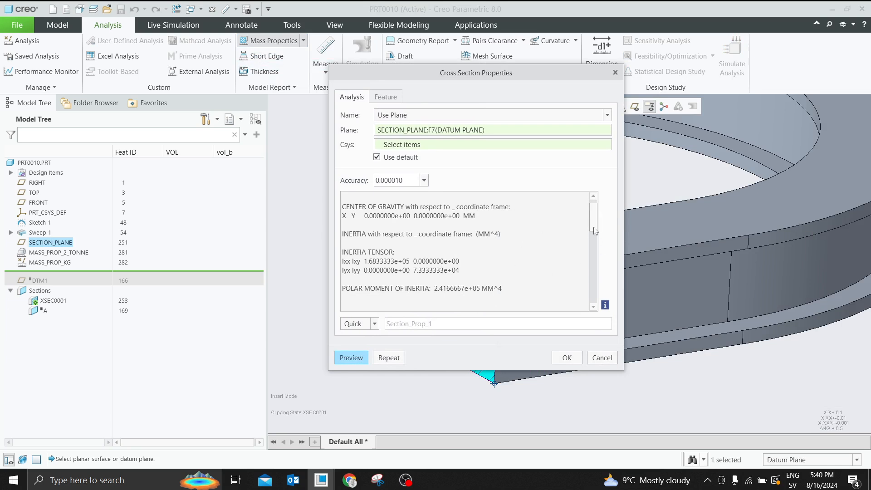
{"action": "mouse_move", "coordinate": [596, 230]}
{"action": "left_mouse_down"}
{"action": "mouse_move", "coordinate": [593, 256]}
{"action": "mouse_move", "coordinate": [593, 224]}
{"action": "left_mouse_up"}
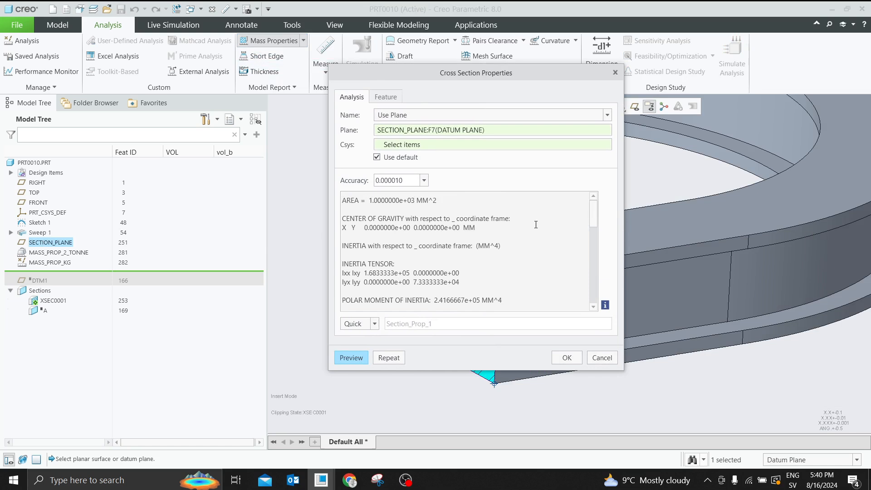
Set the cross-section properties analysis to the Feature type
{"action": "left_click", "coordinate": [375, 324]}
{"action": "left_click", "coordinate": [360, 344]}
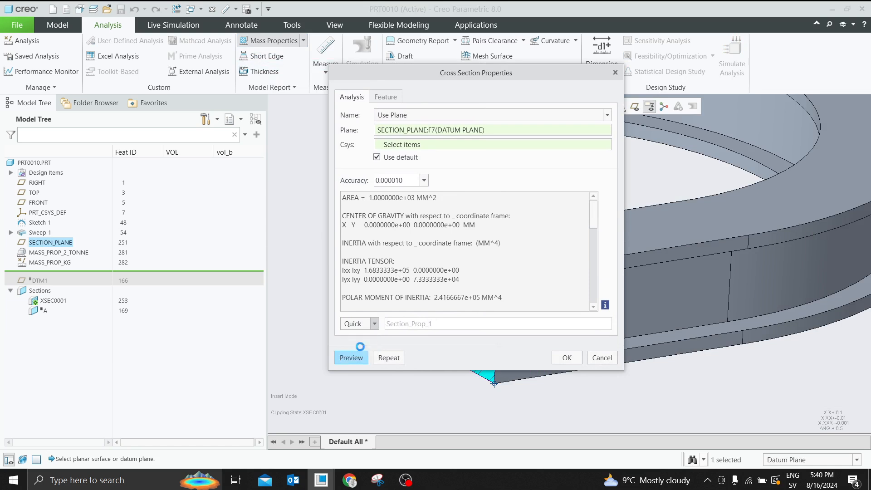
{"action": "left_click", "coordinate": [375, 324]}
{"action": "left_click", "coordinate": [355, 354]}
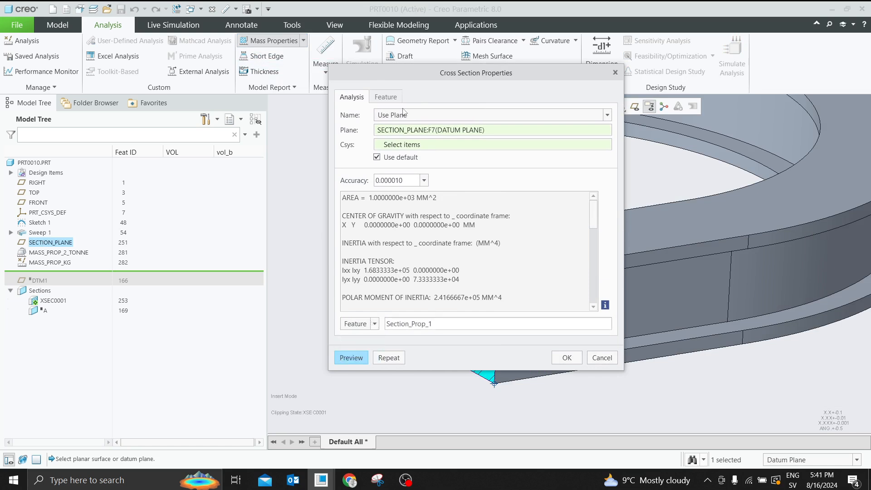
Turn off creation of XSEC_AREA and turn on the largest principal inertia parameter XSEC_INERTIA_2 for the analysis feature
{"action": "left_click", "coordinate": [393, 94]}
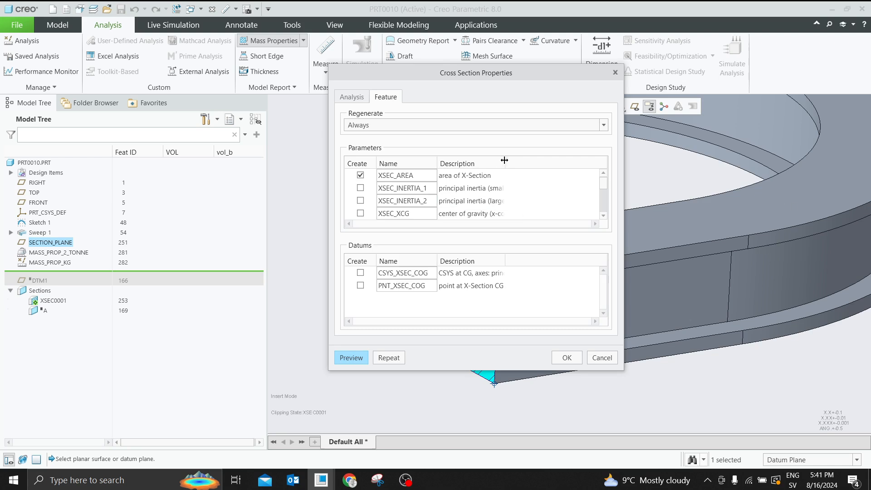
{"action": "left_click_drag", "start_coordinate": [504, 161], "coordinate": [570, 162]}
{"action": "left_click", "coordinate": [360, 175]}
{"action": "left_click", "coordinate": [360, 200]}
{"action": "mouse_move", "coordinate": [603, 183]}
{"action": "left_mouse_down"}
{"action": "mouse_move", "coordinate": [603, 199]}
{"action": "mouse_move", "coordinate": [599, 187]}
{"action": "left_mouse_up"}
Rename the largest principal inertia parameter PRINCIPAL_I_MAX and accept the cross-section analysis feature
{"action": "double_click", "coordinate": [431, 199]}
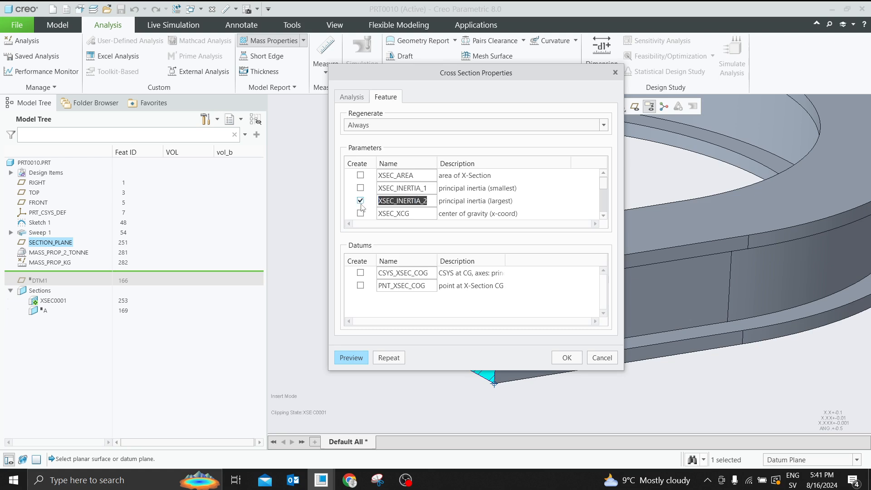
{"action": "type", "text": "princiap"}
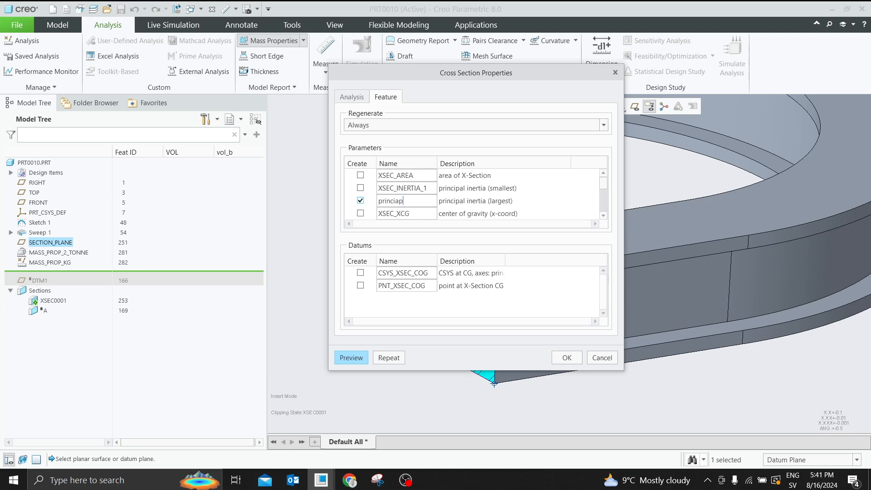
{"action": "key", "text": "BackSpace"}
{"action": "key", "text": "BackSpace"}
{"action": "type", "text": "pa"}
{"action": "left_click", "coordinate": [567, 358]}
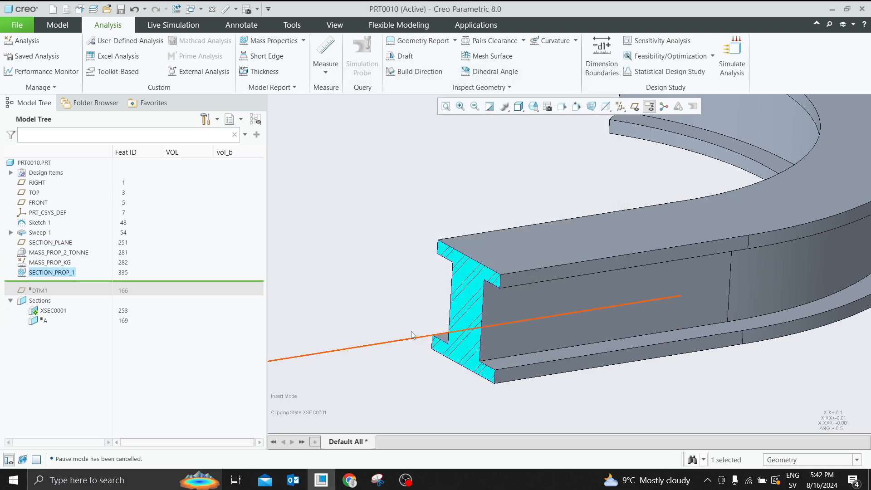
Inspect the feature information of SECTION_PROP_1 for the PRINCIPAL_I_MAX local parameter and its unit, and close the report
{"action": "right_click", "coordinate": [57, 272]}
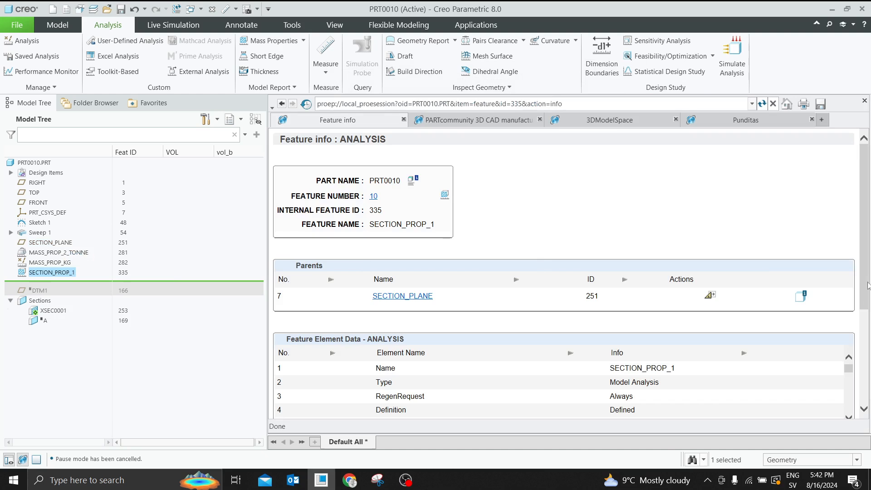
{"action": "scroll", "coordinate": [868, 313], "scroll_direction": "down", "scroll_amount": 3}
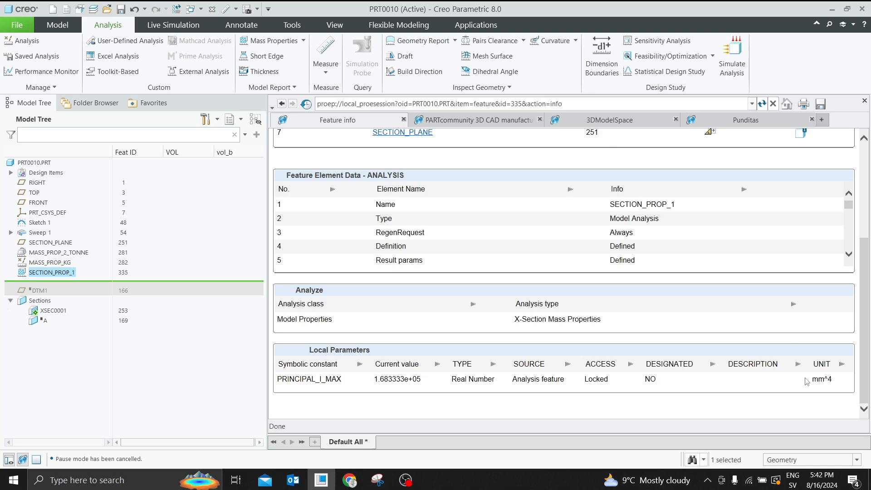
{"action": "left_click", "coordinate": [864, 101]}
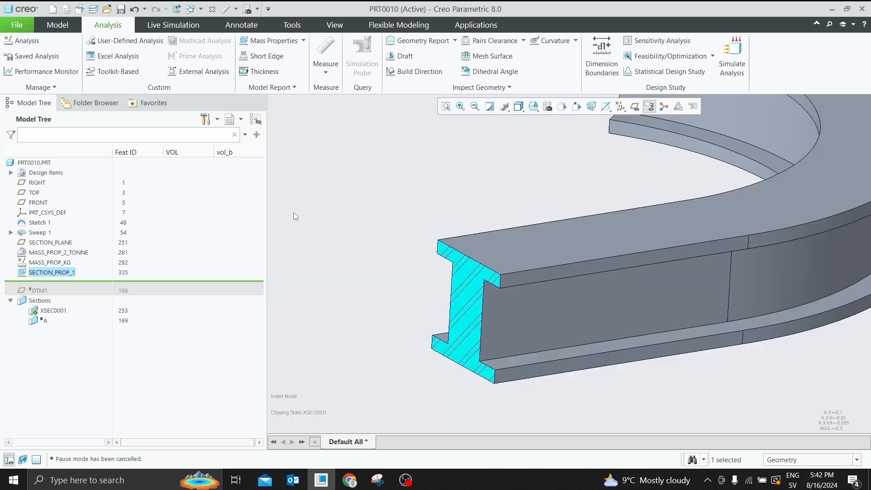
{"action": "right_click", "coordinate": [49, 272]}
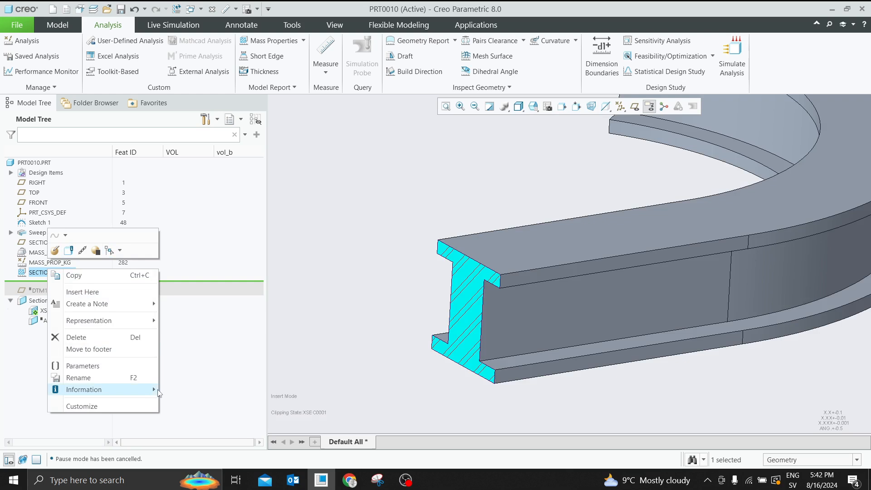
{"action": "mouse_move", "coordinate": [158, 390]}
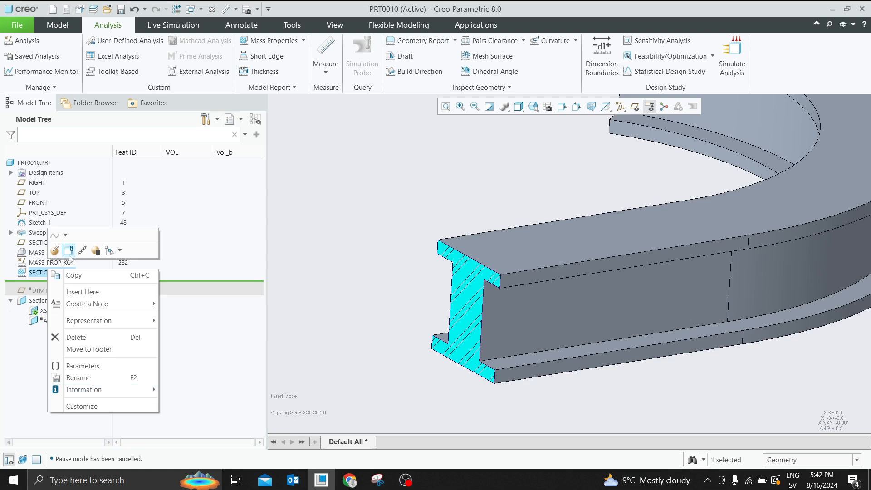
{"action": "left_click", "coordinate": [341, 223]}
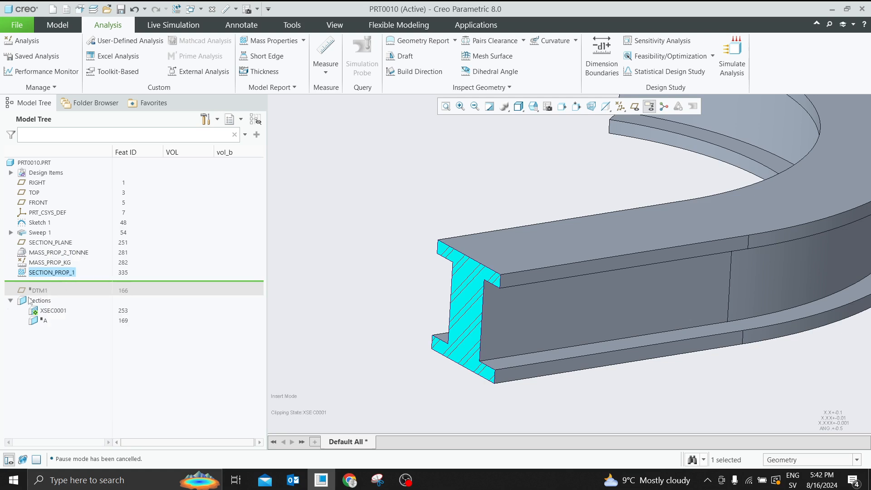
{"action": "left_click", "coordinate": [47, 263]}
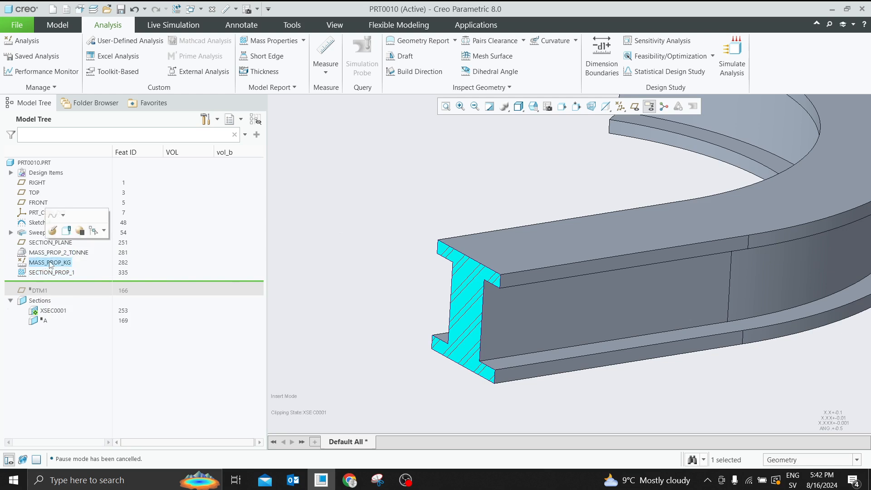
{"action": "left_click", "coordinate": [44, 274]}
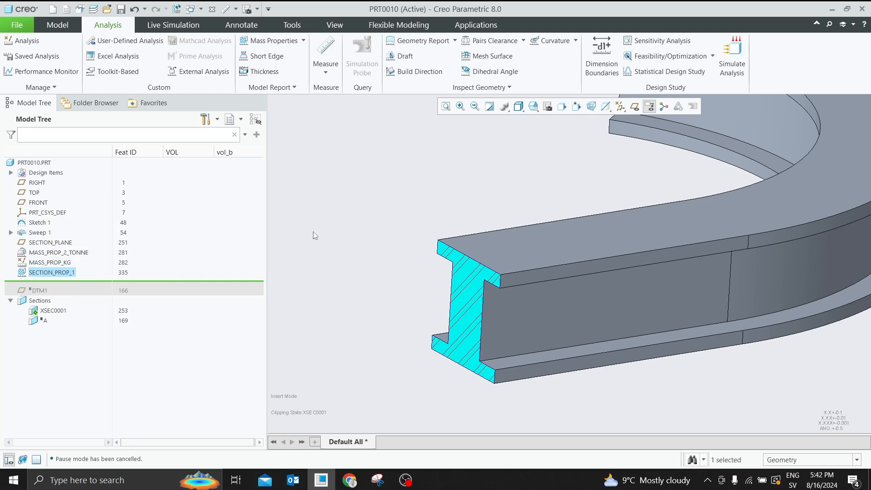
Create a new multi-objective design study and name it I_beam_optimization
{"action": "left_click", "coordinate": [712, 56]}
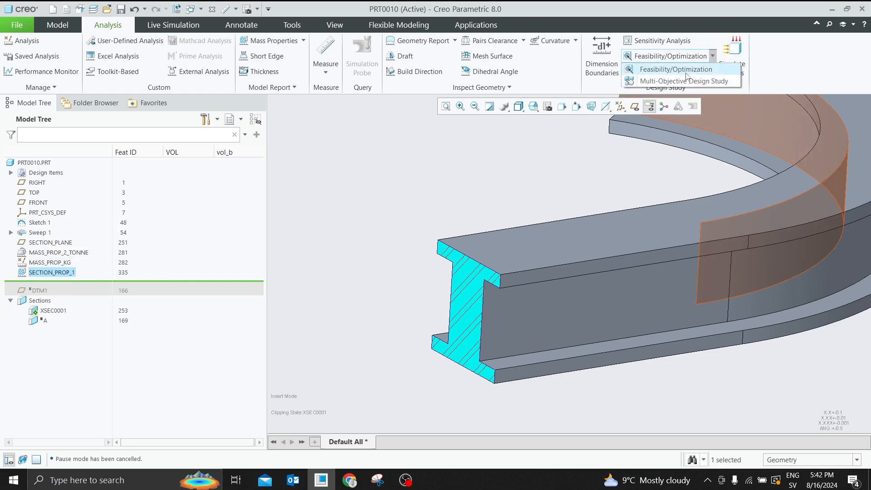
{"action": "left_click", "coordinate": [663, 82]}
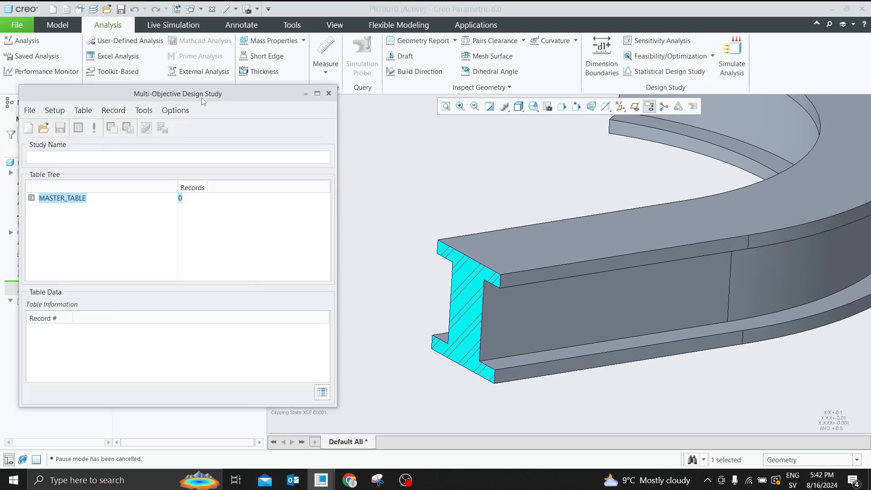
{"action": "left_click_drag", "start_coordinate": [209, 96], "coordinate": [460, 88]}
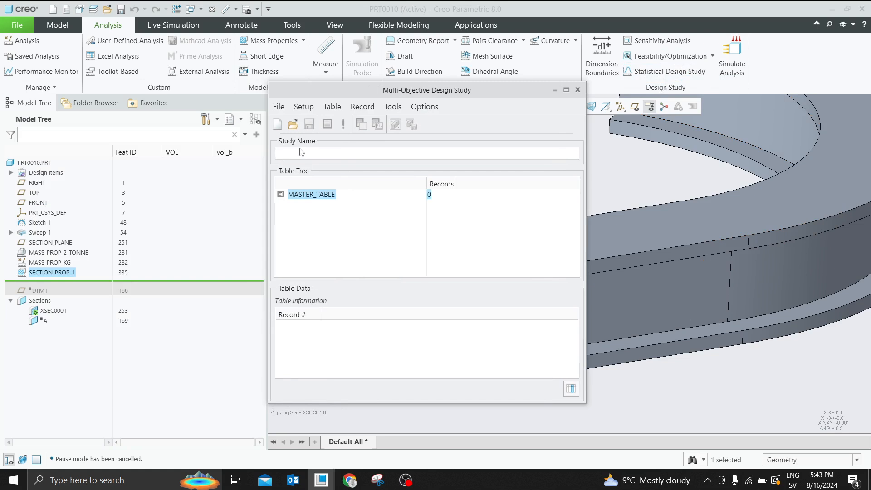
{"action": "left_click", "coordinate": [278, 125]}
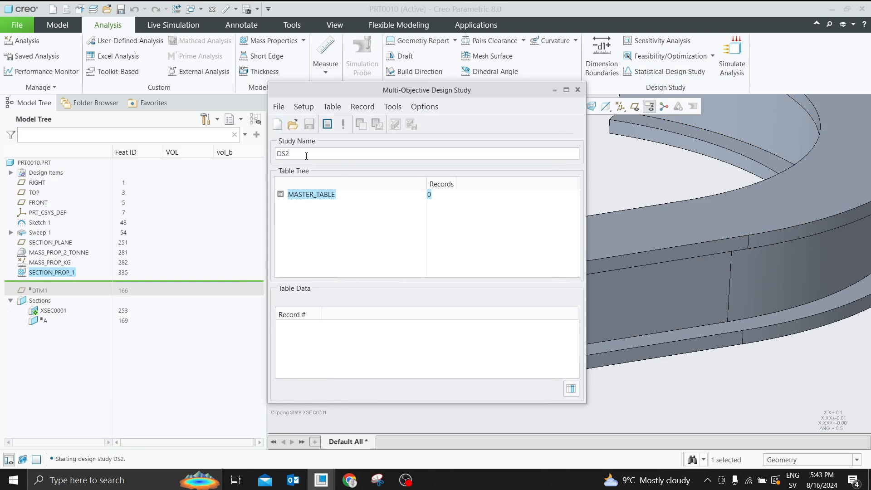
{"action": "key", "text": "BackSpace"}
{"action": "key", "text": "BackSpace"}
Set up the study's master table and show the beam sweep's dimensions for selection as design variables
{"action": "left_click", "coordinate": [327, 124]}
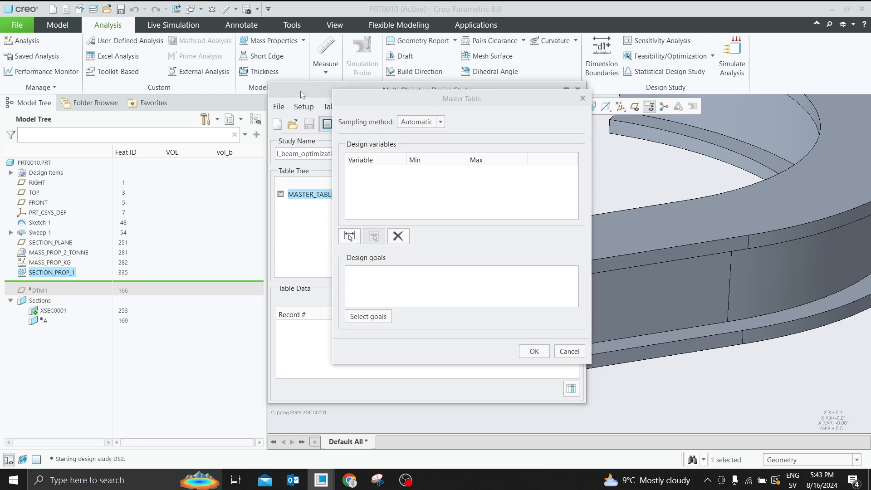
{"action": "left_click_drag", "start_coordinate": [300, 90], "coordinate": [35, 87]}
{"action": "left_click_drag", "start_coordinate": [362, 98], "coordinate": [224, 94]}
{"action": "scroll", "coordinate": [554, 230], "scroll_direction": "down", "scroll_amount": 3}
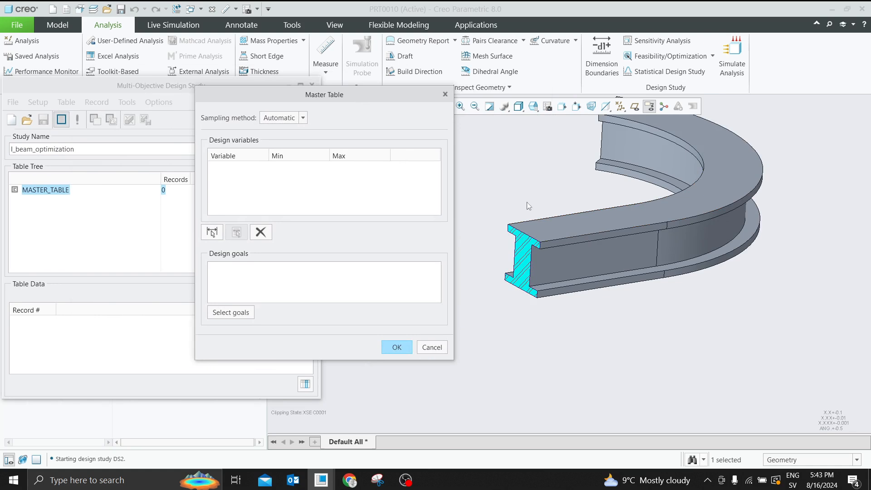
{"action": "scroll", "coordinate": [516, 211], "scroll_direction": "up", "scroll_amount": 3}
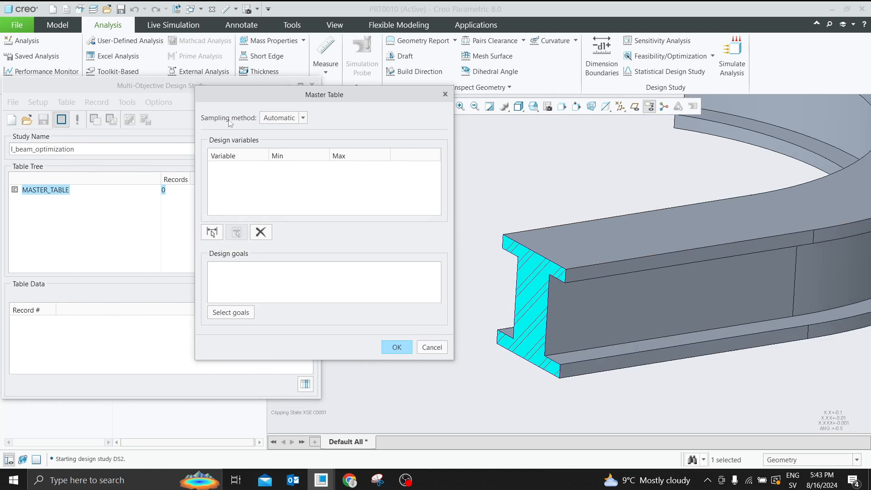
{"action": "left_click", "coordinate": [213, 232]}
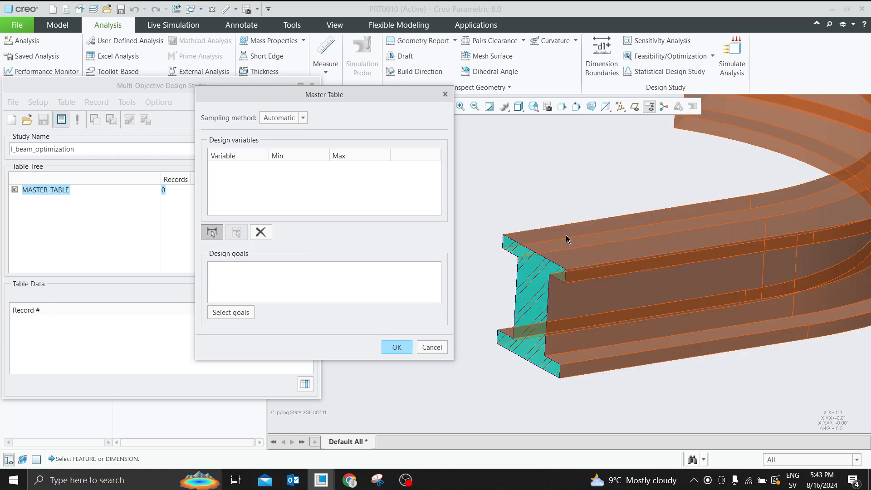
{"action": "scroll", "coordinate": [572, 244], "scroll_direction": "down", "scroll_amount": 3}
{"action": "left_click", "coordinate": [657, 272]}
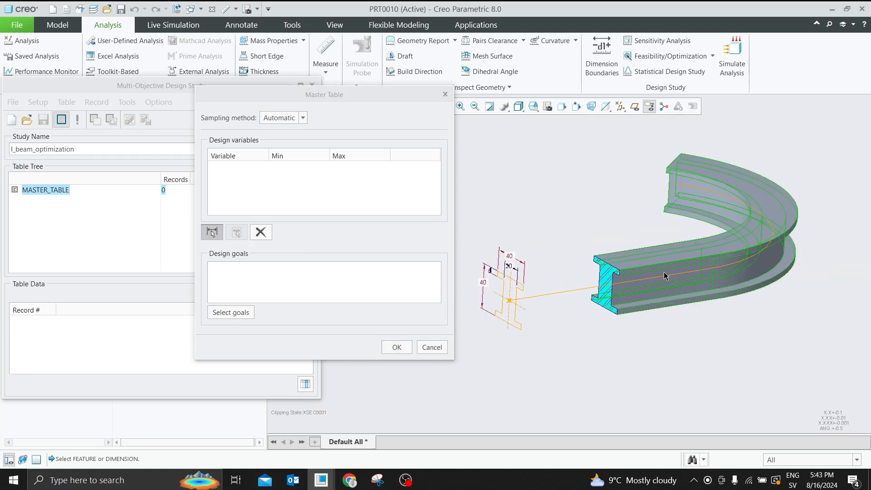
{"action": "scroll", "coordinate": [676, 268], "scroll_direction": "down", "scroll_amount": 3}
{"action": "scroll", "coordinate": [547, 277], "scroll_direction": "up", "scroll_amount": 2}
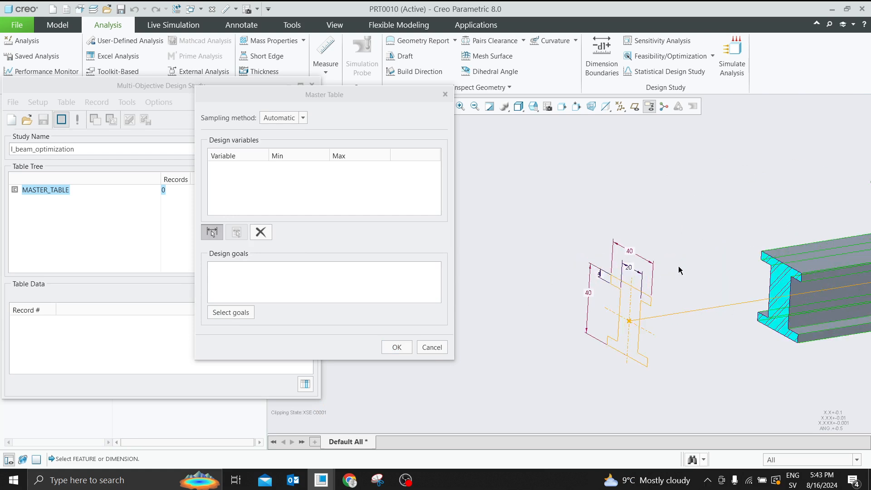
{"action": "scroll", "coordinate": [681, 271], "scroll_direction": "up", "scroll_amount": 2}
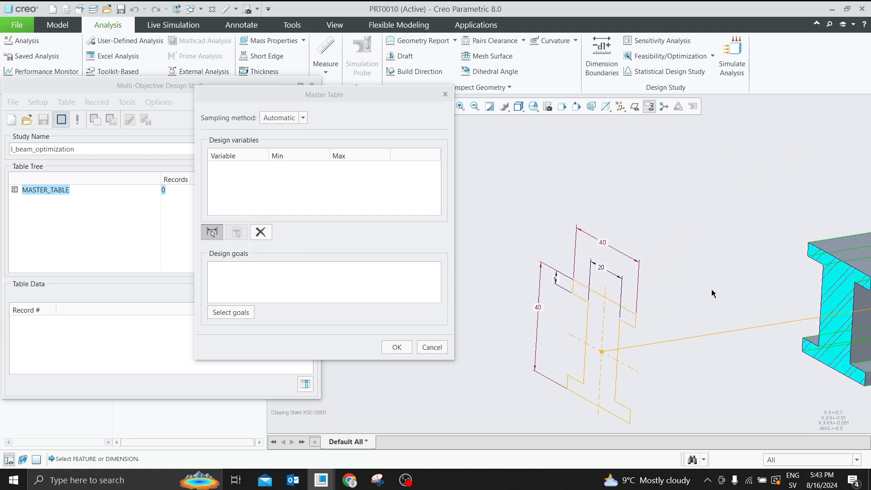
Add the flange_width, web_thickness and flange_thickness dimensions of the I-profile as design variables
{"action": "left_click", "coordinate": [602, 244]}
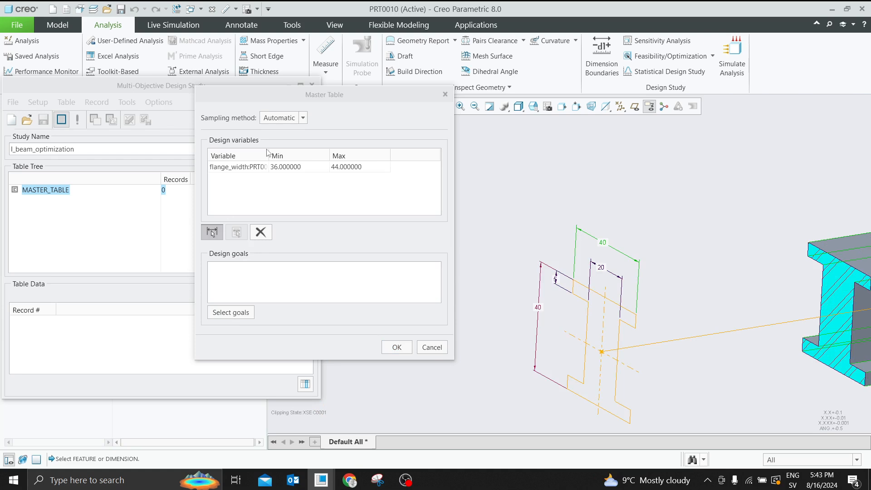
{"action": "left_click_drag", "start_coordinate": [269, 156], "coordinate": [305, 155]}
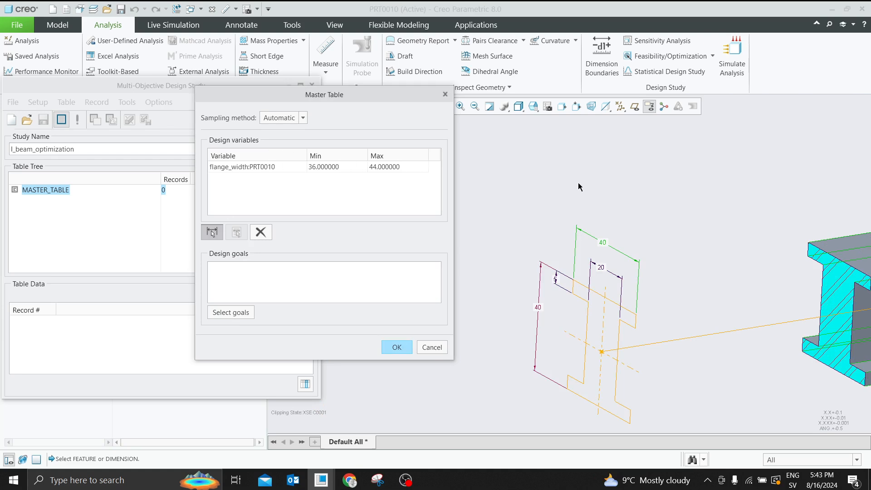
{"action": "left_click", "coordinate": [601, 272]}
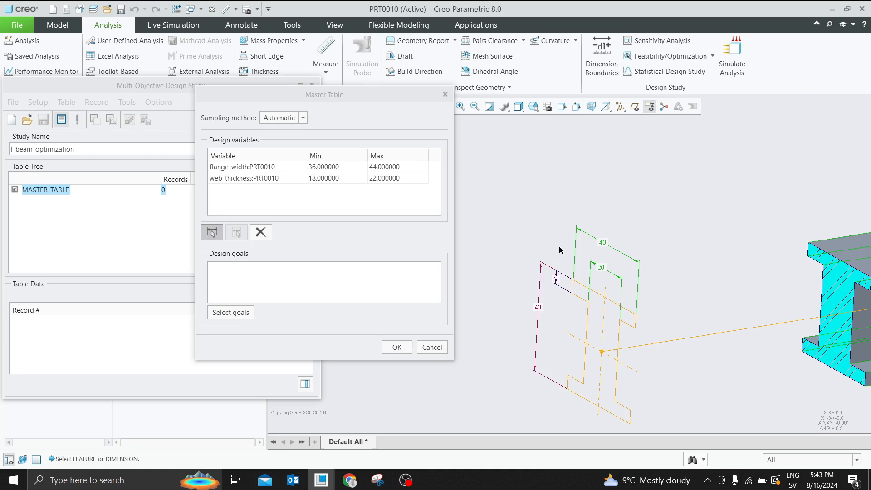
{"action": "left_click", "coordinate": [556, 282]}
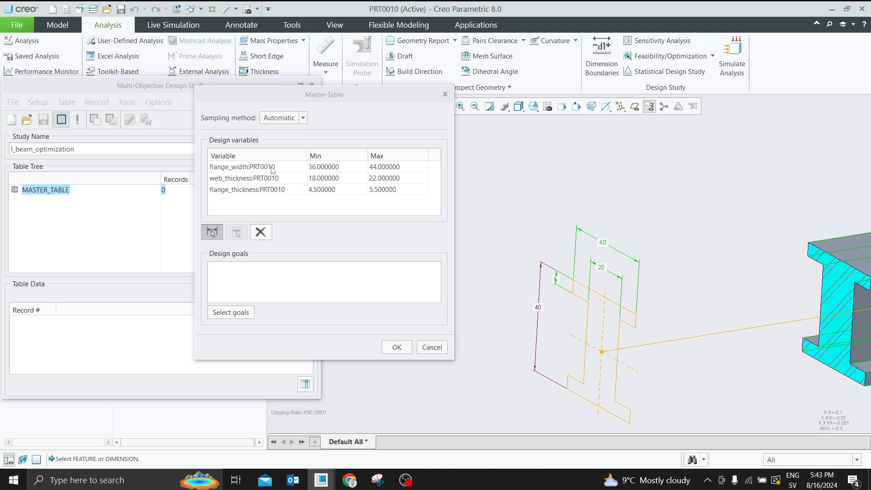
Set the flange_width variable's range to a minimum of 25 and a maximum of 50
{"action": "double_click", "coordinate": [316, 168]}
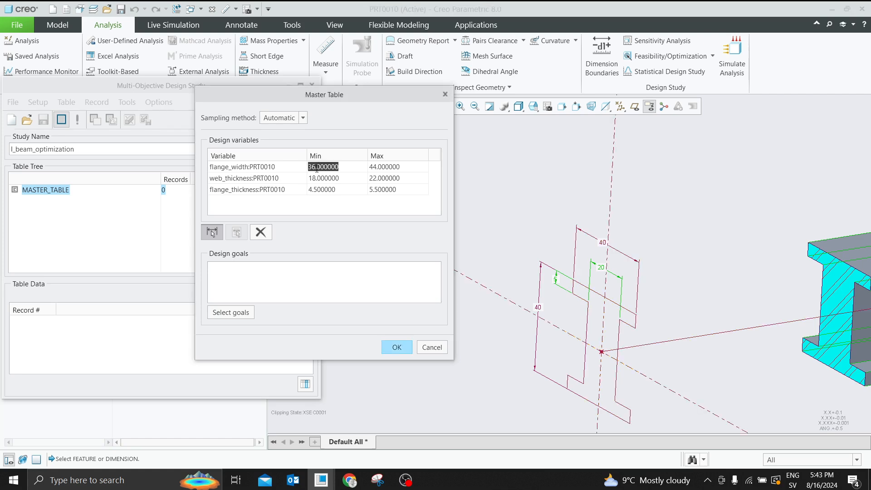
{"action": "type", "text": "25"}
{"action": "double_click", "coordinate": [377, 167]}
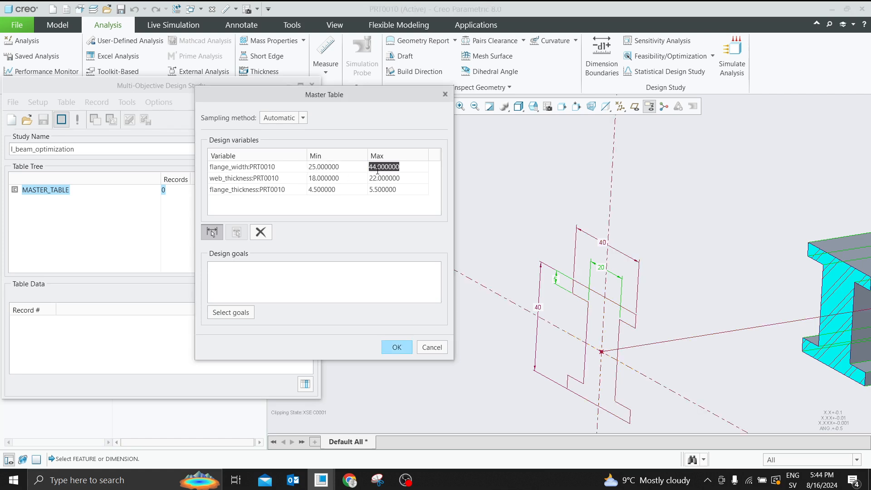
{"action": "type", "text": "50"}
Set the web_thickness variable's range to a minimum of 10 and a maximum of 20
{"action": "double_click", "coordinate": [336, 178]}
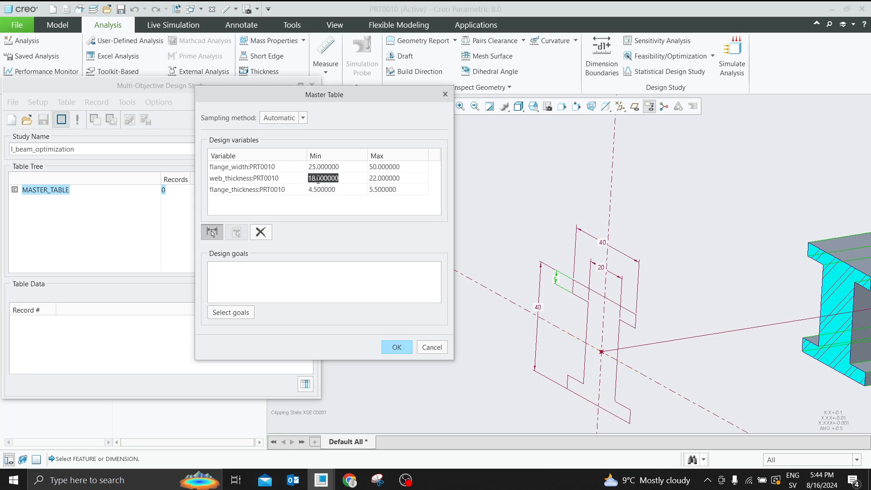
{"action": "left_click", "coordinate": [380, 180]}
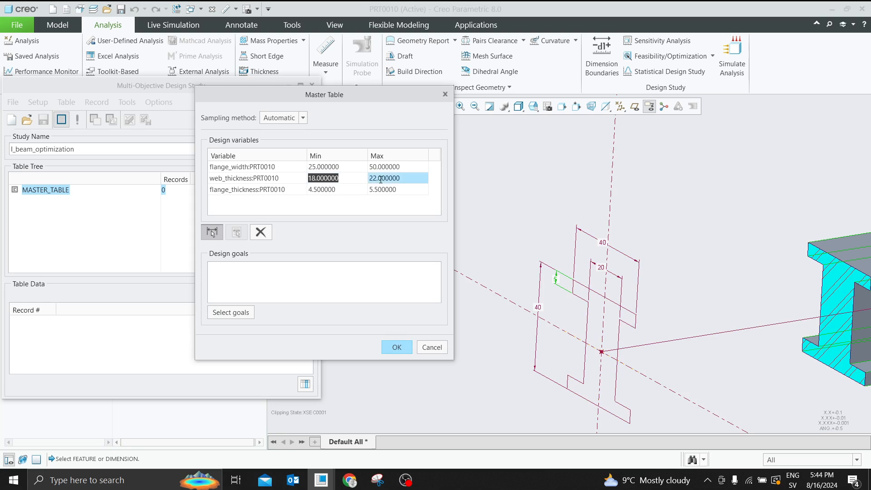
{"action": "type", "text": "2"}
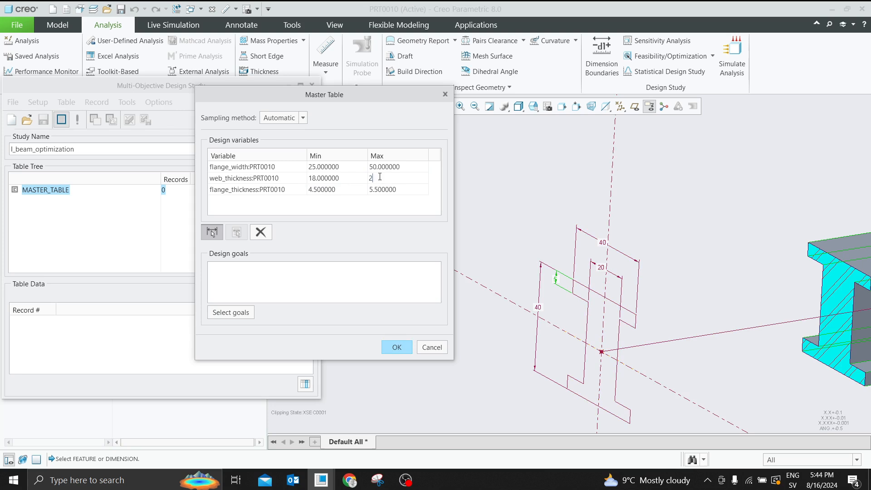
{"action": "type", "text": "0"}
{"action": "left_click", "coordinate": [335, 178]}
{"action": "type", "text": "1"}
Set the flange_thickness variable's range to a minimum of 2 and a maximum of 10
{"action": "left_click", "coordinate": [323, 190]}
{"action": "type", "text": "2"}
{"action": "left_click", "coordinate": [390, 188]}
{"action": "type", "text": "1"}
{"action": "left_click", "coordinate": [389, 206]}
Add the profile's vertical dimension flange_height as a fourth design variable
{"action": "left_click", "coordinate": [540, 309]}
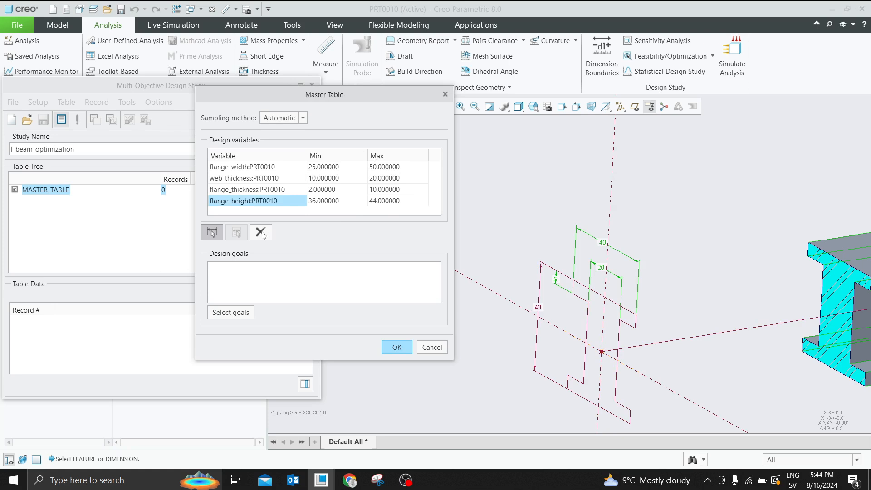
{"action": "left_click", "coordinate": [242, 204]}
{"action": "left_click", "coordinate": [319, 203]}
{"action": "left_click", "coordinate": [287, 181]}
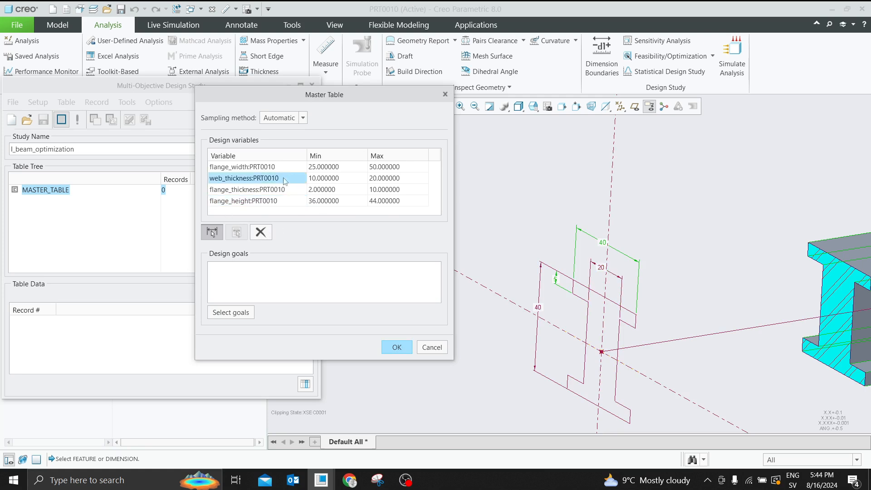
{"action": "left_click", "coordinate": [271, 201]}
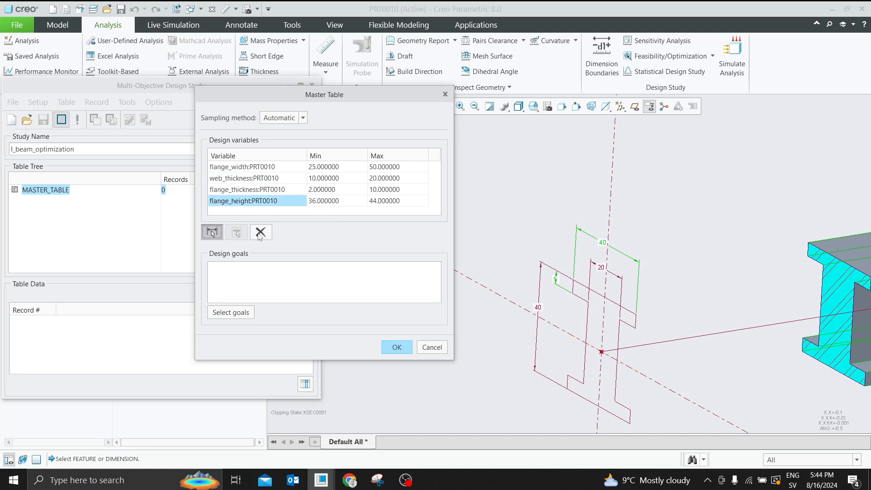
{"action": "left_click", "coordinate": [267, 182]}
{"action": "left_click", "coordinate": [269, 202]}
Select MASS_KG:MASS_PROP_KG and PRINCIPAL_I_MAX:SECTION_PROP_1 as the design goals
{"action": "left_click", "coordinate": [232, 313]}
{"action": "left_click_drag", "start_coordinate": [262, 364], "coordinate": [262, 273]}
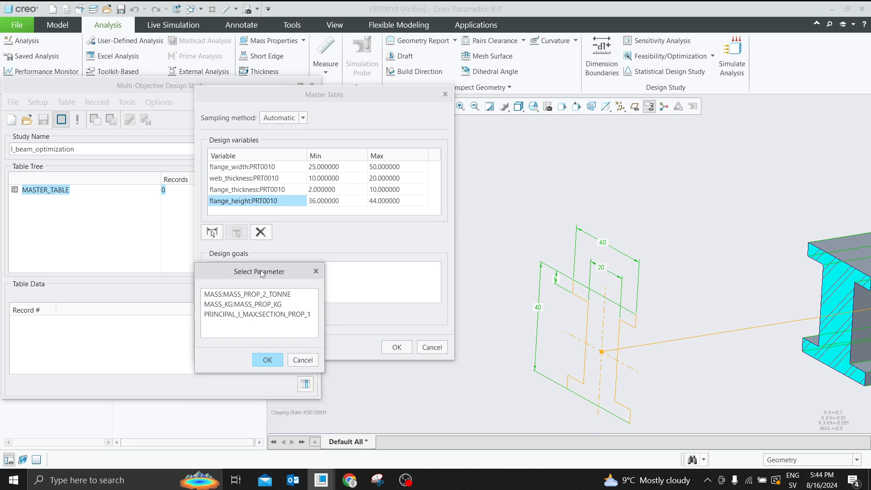
{"action": "left_click_drag", "start_coordinate": [324, 296], "coordinate": [384, 295]}
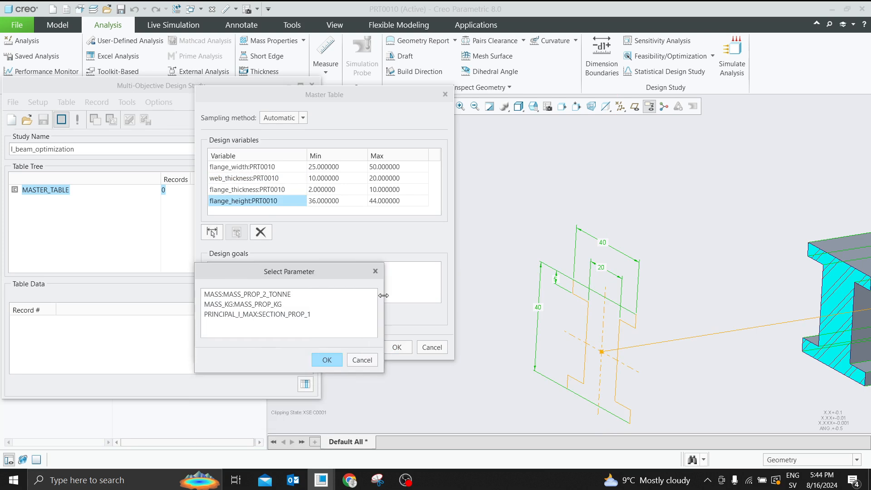
{"action": "left_click", "coordinate": [278, 304]}
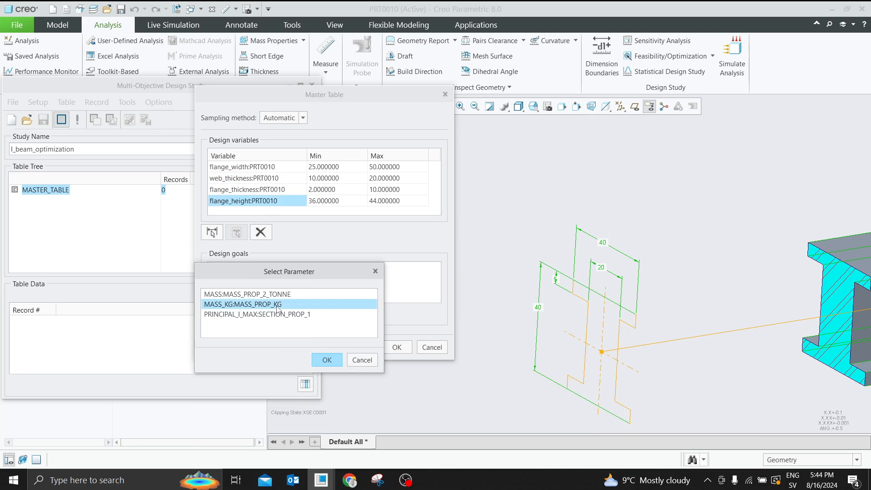
{"action": "left_click", "coordinate": [272, 314], "text": "ctrl"}
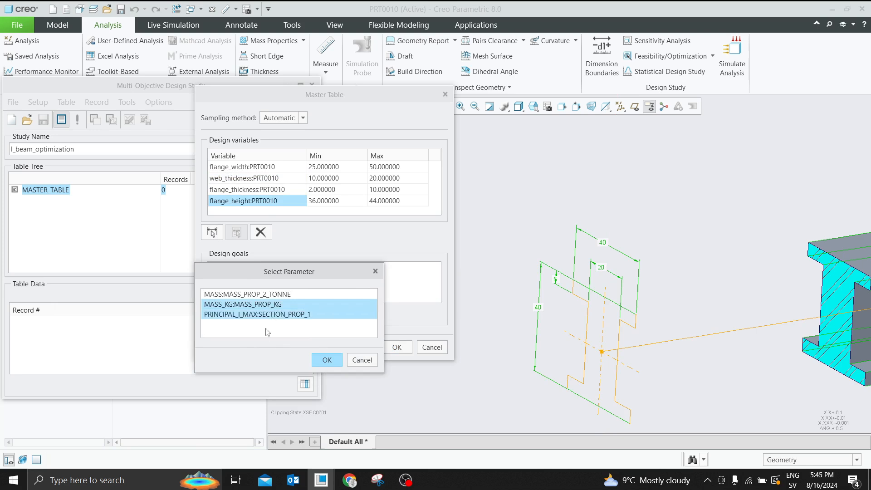
{"action": "left_click", "coordinate": [327, 360]}
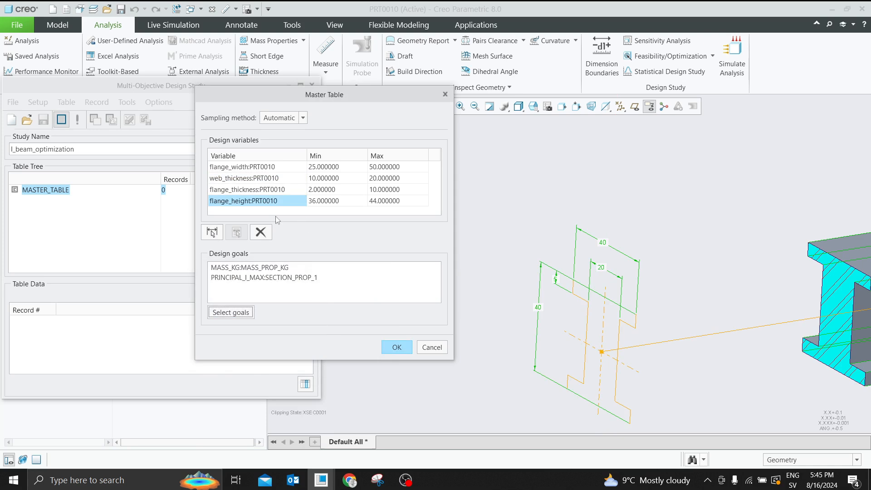
Remove flange_height from the design variables and accept the master table with Automatic sampling
{"action": "left_click", "coordinate": [261, 234]}
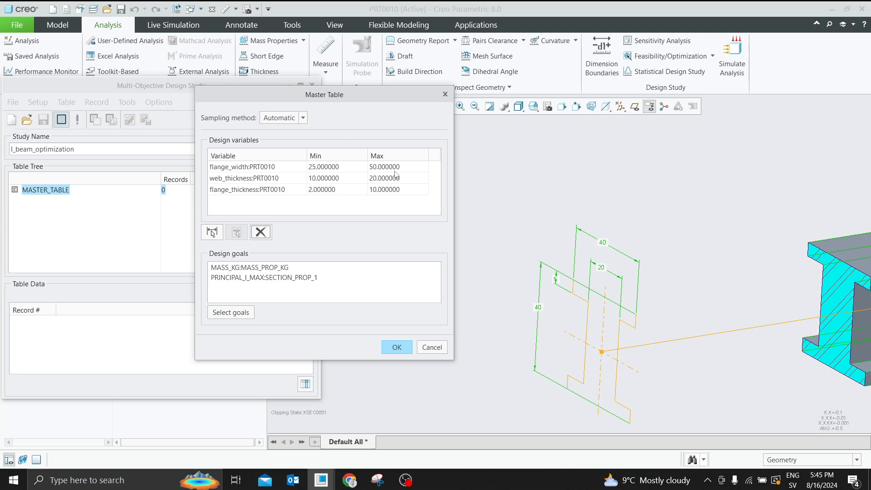
{"action": "left_click", "coordinate": [303, 119]}
{"action": "left_click", "coordinate": [282, 139]}
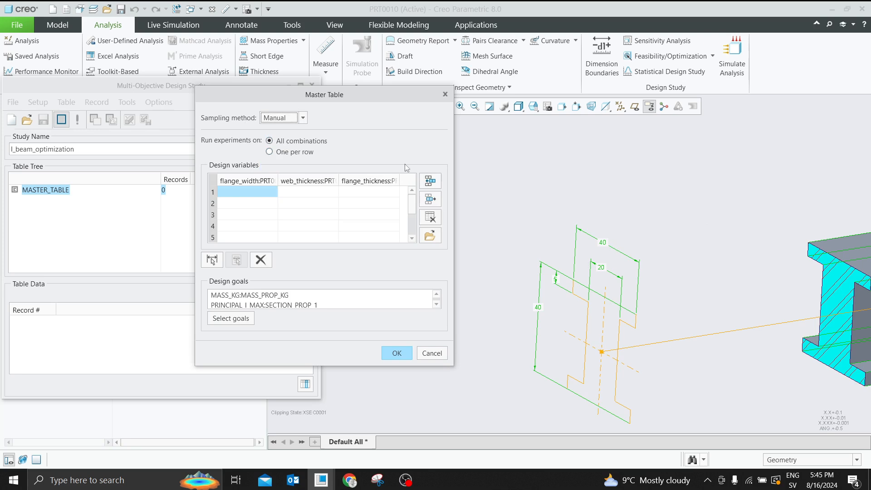
{"action": "left_click", "coordinate": [303, 118]}
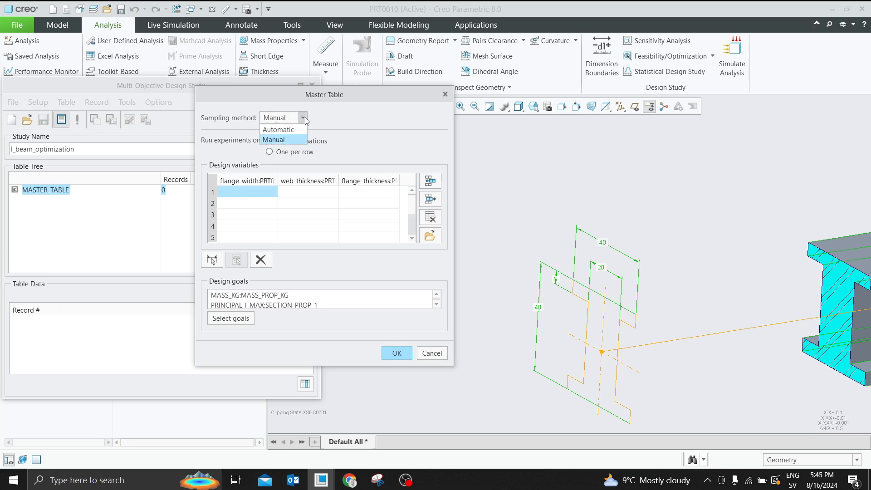
{"action": "left_click", "coordinate": [283, 129]}
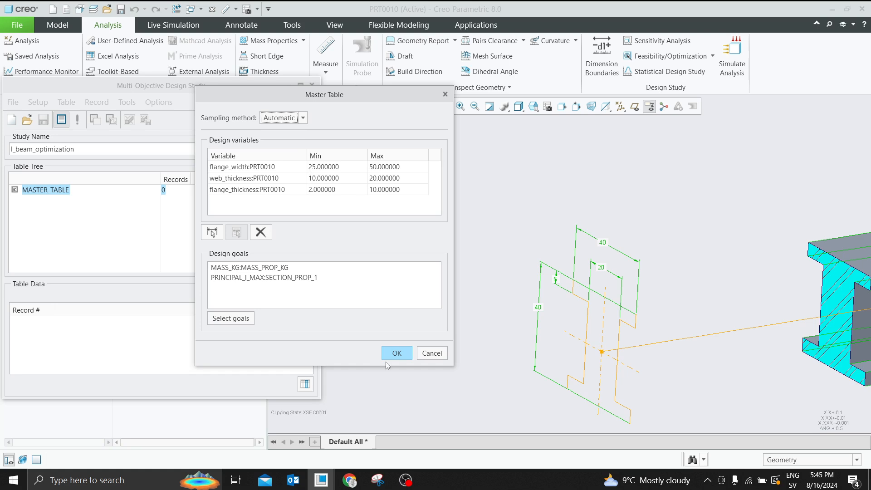
{"action": "left_click", "coordinate": [394, 352]}
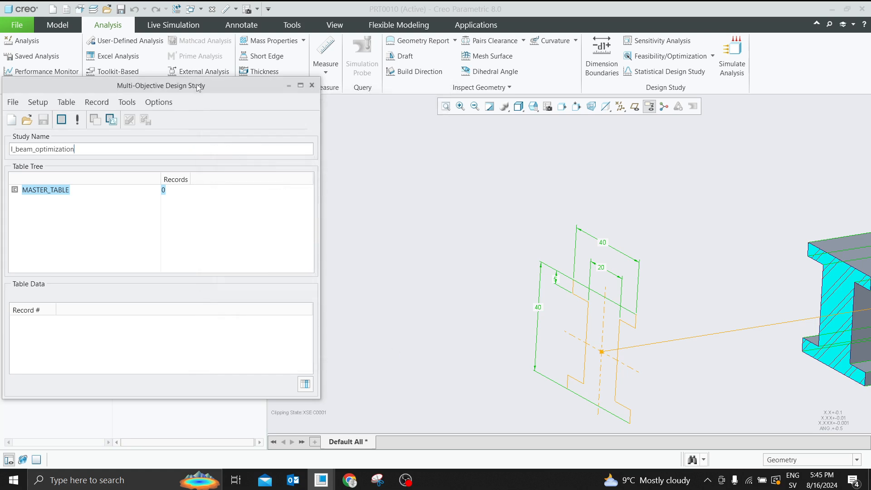
Run the design study with 300 experiments to fill the master table
{"action": "left_click_drag", "start_coordinate": [198, 87], "coordinate": [378, 87]}
{"action": "left_click", "coordinate": [259, 119]}
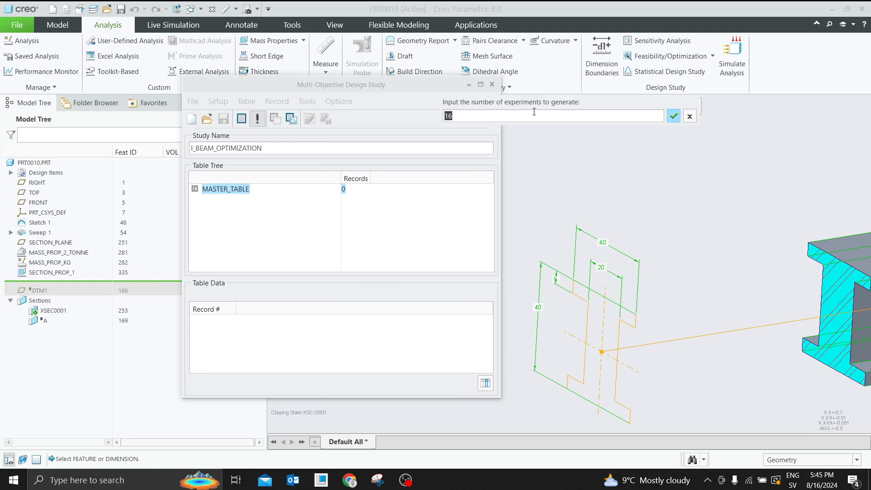
{"action": "type", "text": "300"}
{"action": "left_click", "coordinate": [673, 121]}
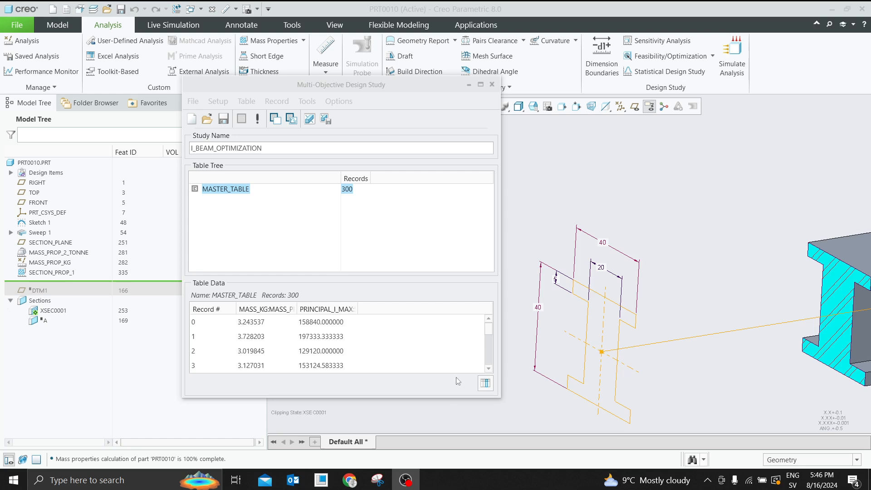
Graph the master table with MASS_KG:MASS_PROP_KG on the X axis and PRINCIPAL_I_MAX:SECTION_PROP_1 on the Y axis
{"action": "left_click_drag", "start_coordinate": [446, 398], "coordinate": [449, 435]}
{"action": "mouse_move", "coordinate": [487, 351]}
{"action": "left_mouse_down"}
{"action": "mouse_move", "coordinate": [487, 408]}
{"action": "mouse_move", "coordinate": [500, 348]}
{"action": "left_mouse_up"}
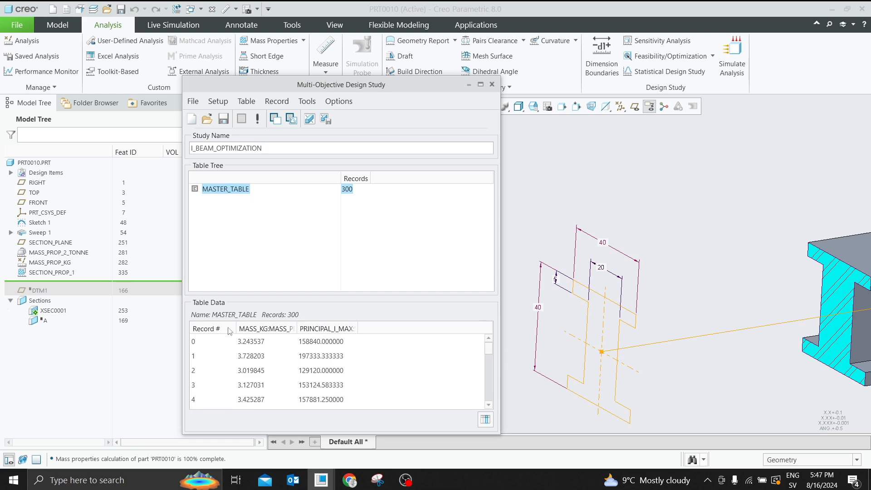
{"action": "left_click", "coordinate": [292, 119]}
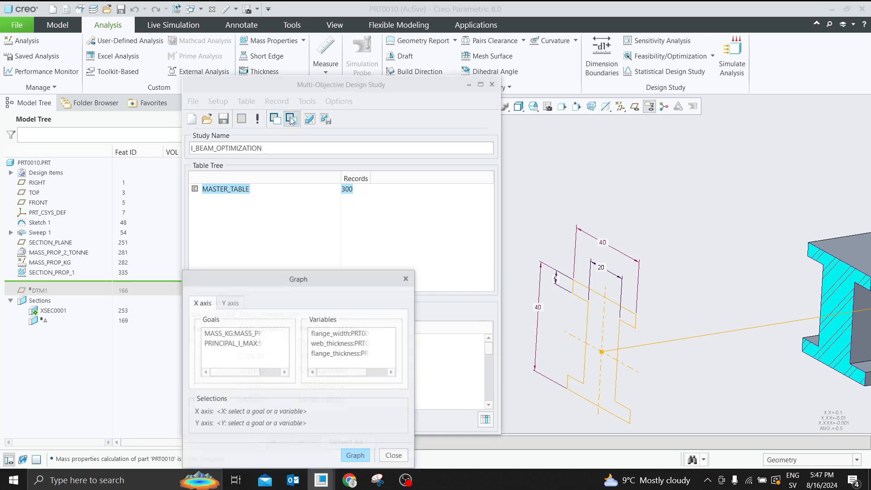
{"action": "left_click_drag", "start_coordinate": [306, 277], "coordinate": [402, 137]}
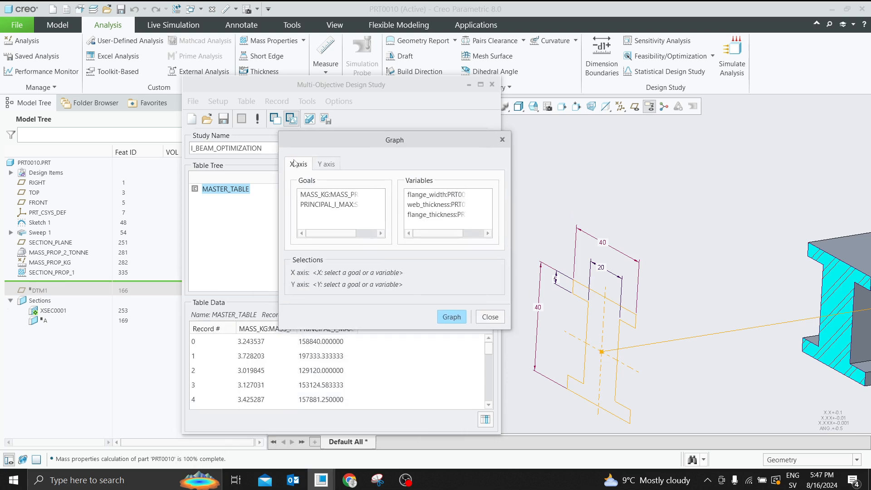
{"action": "left_click", "coordinate": [318, 195]}
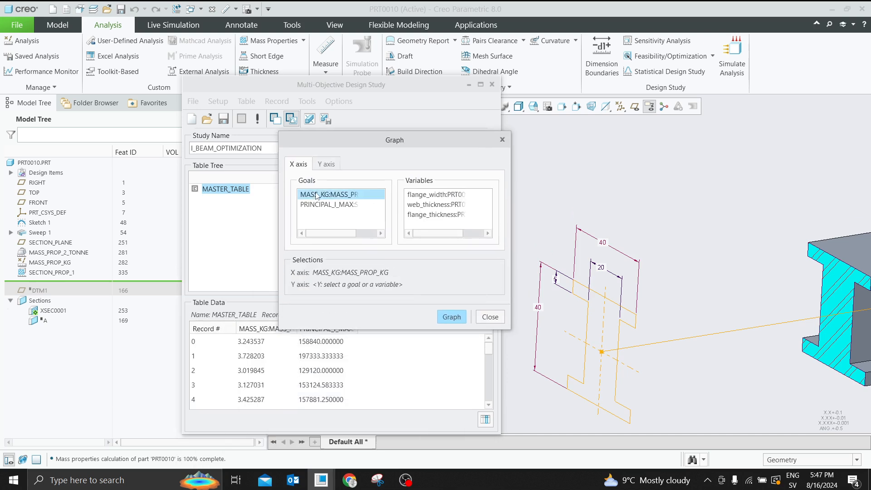
{"action": "left_click", "coordinate": [328, 165]}
{"action": "left_click", "coordinate": [327, 205]}
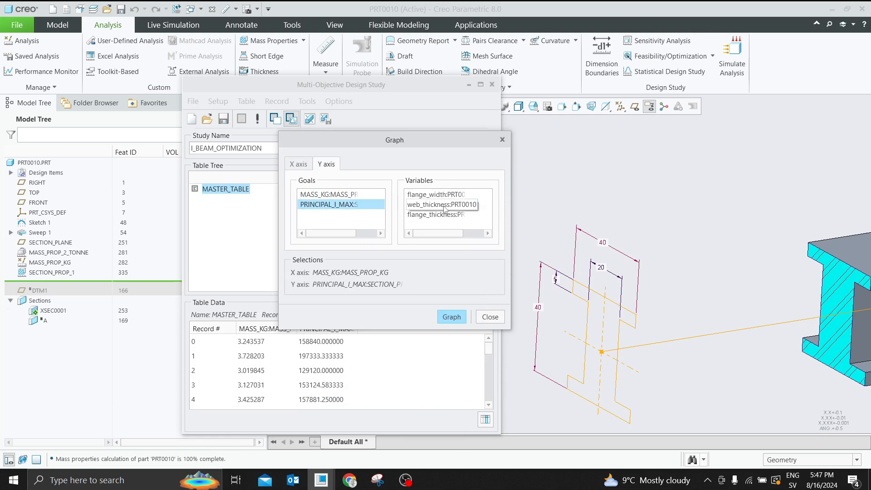
{"action": "left_click", "coordinate": [453, 318]}
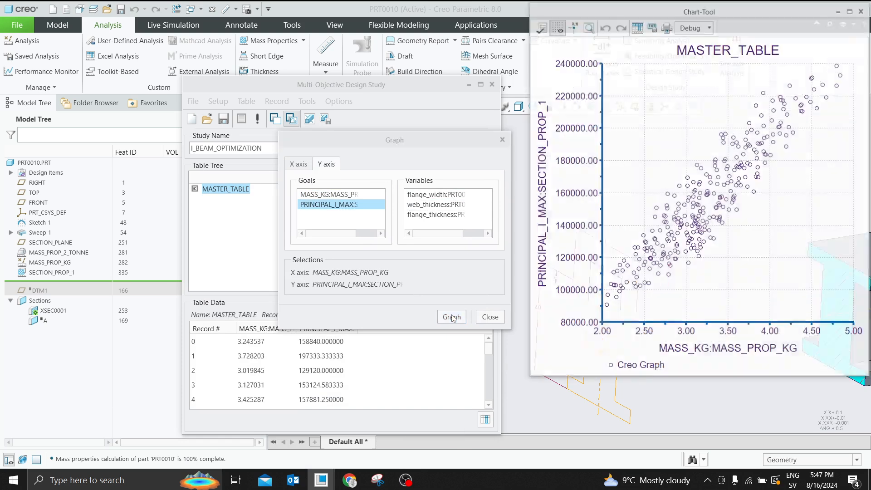
Widen the master table chart to examine the spread of mass against principal inertia, and close the graphing windows
{"action": "left_click_drag", "start_coordinate": [844, 12], "coordinate": [595, 33]}
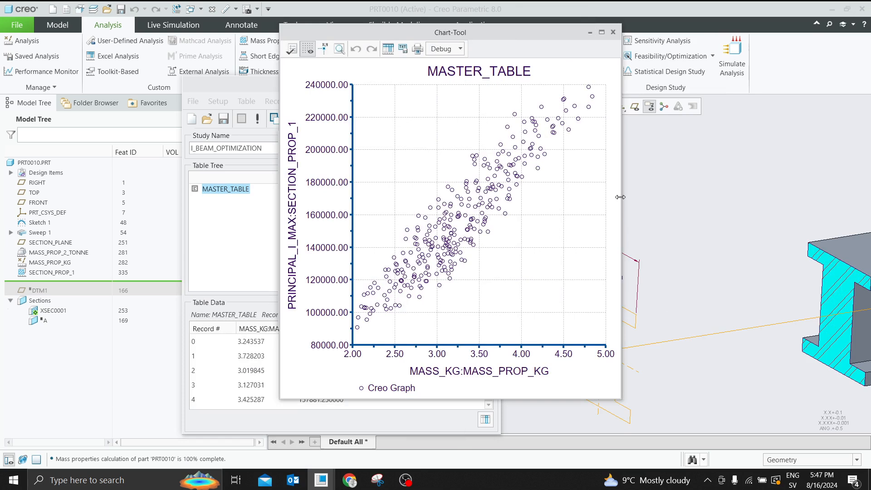
{"action": "left_click_drag", "start_coordinate": [620, 197], "coordinate": [746, 197]}
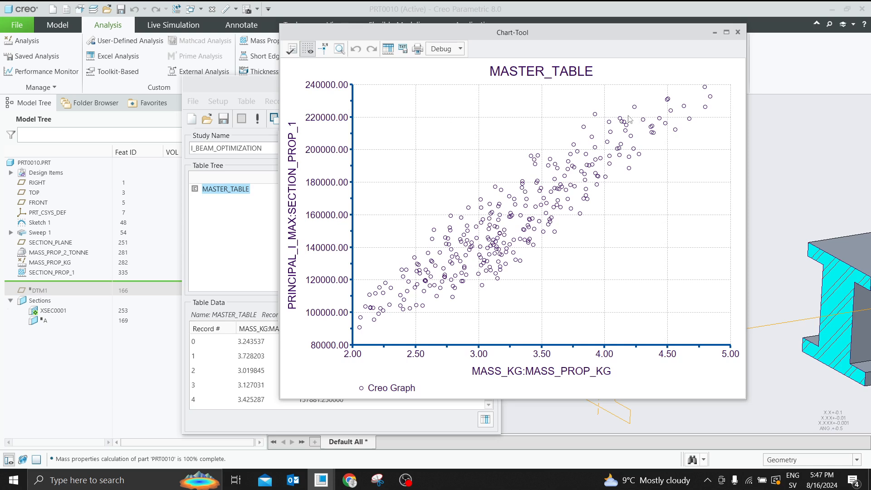
{"action": "left_click", "coordinate": [739, 33]}
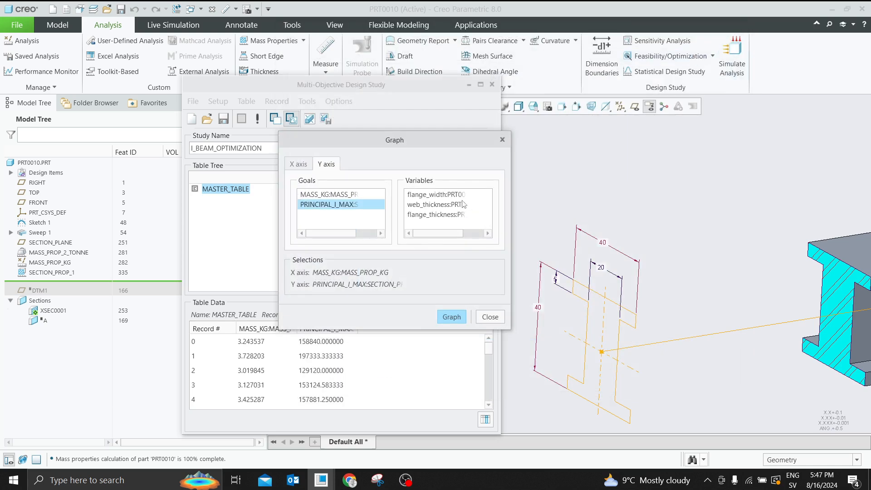
{"action": "left_click", "coordinate": [489, 317]}
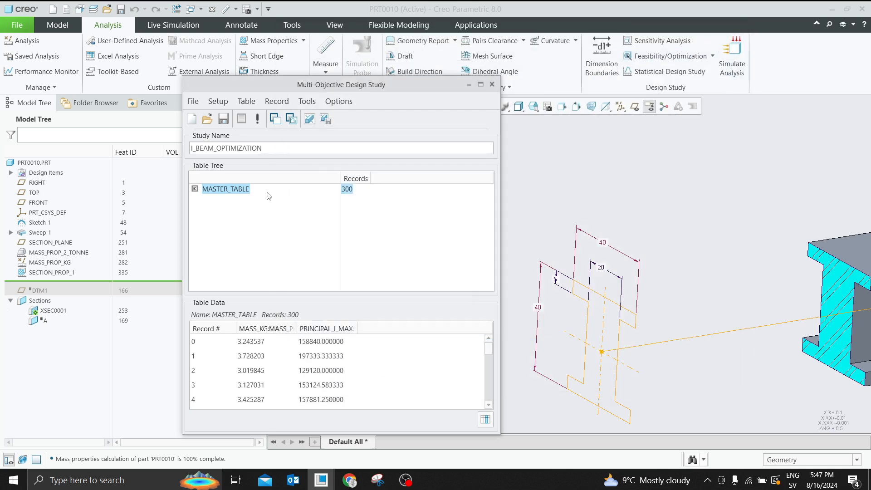
Derive a Pareto table named PARETO from the master table, minimizing MASS_KG and maximizing PRINCIPAL_I_MAX
{"action": "right_click", "coordinate": [230, 192]}
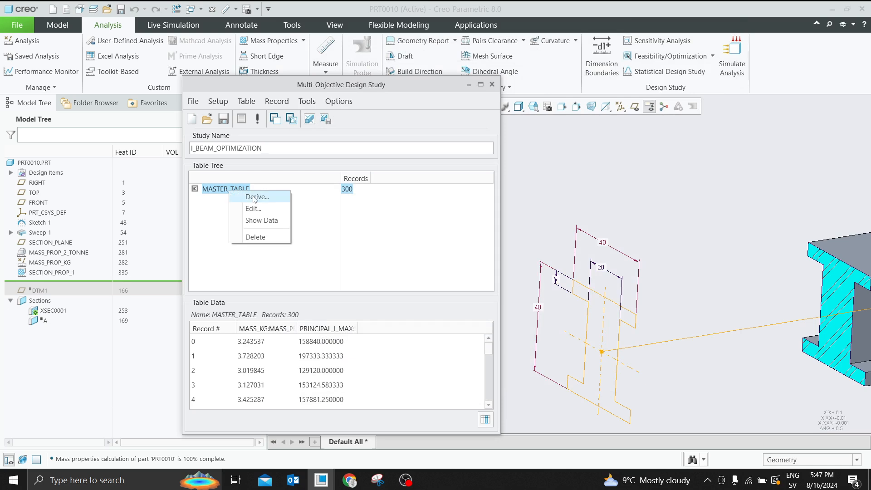
{"action": "left_click", "coordinate": [256, 197]}
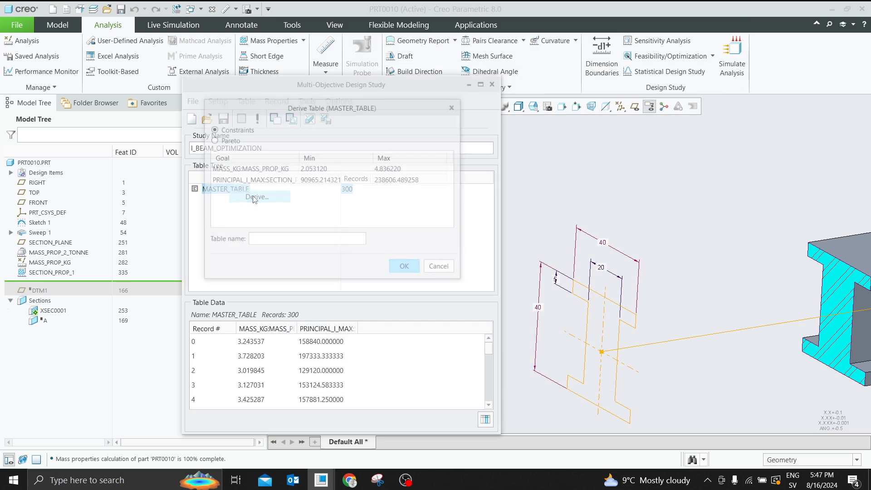
{"action": "left_click", "coordinate": [213, 140]}
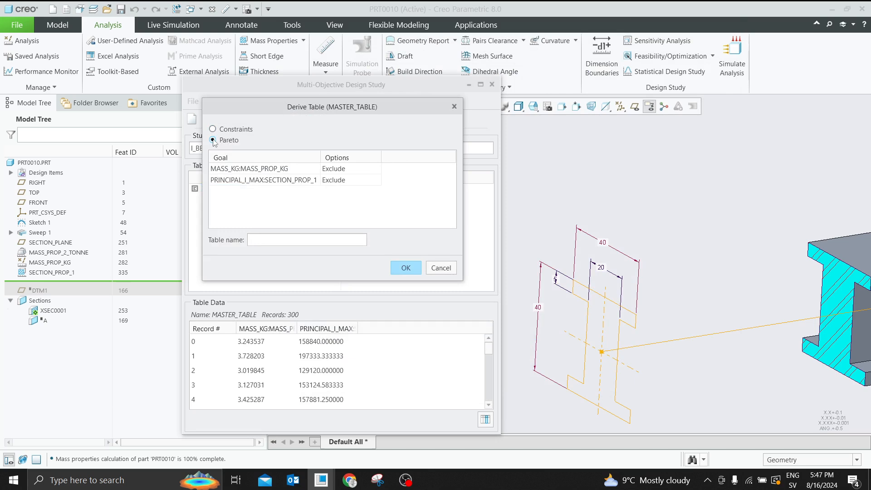
{"action": "left_click", "coordinate": [336, 168]}
{"action": "left_click", "coordinate": [376, 169]}
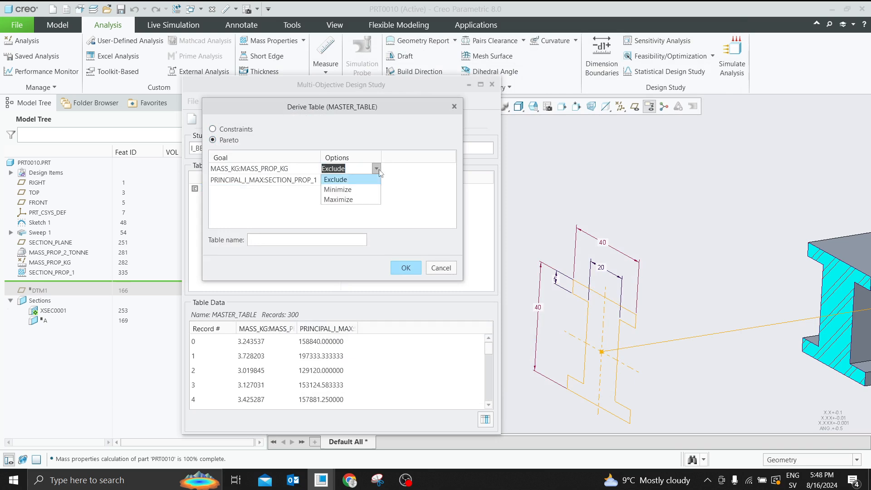
{"action": "left_click", "coordinate": [345, 190]}
{"action": "left_click", "coordinate": [357, 181]}
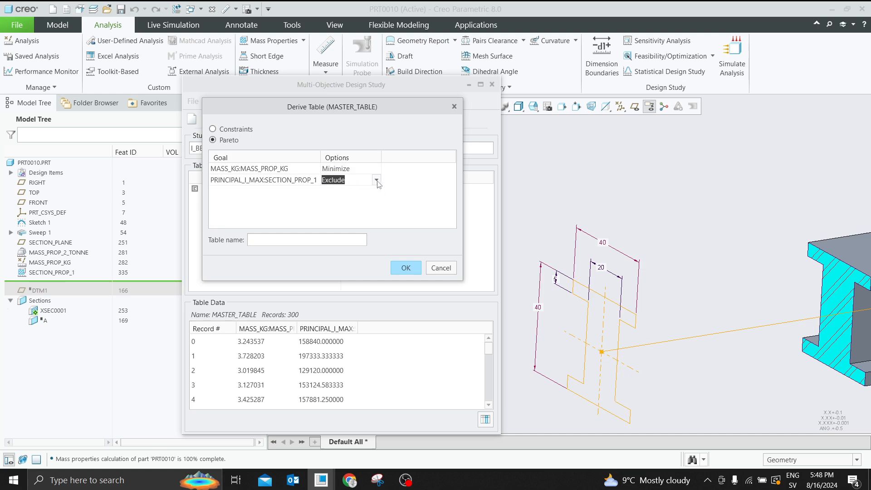
{"action": "left_click", "coordinate": [377, 181]}
{"action": "left_click", "coordinate": [345, 211]}
{"action": "left_click", "coordinate": [411, 269]}
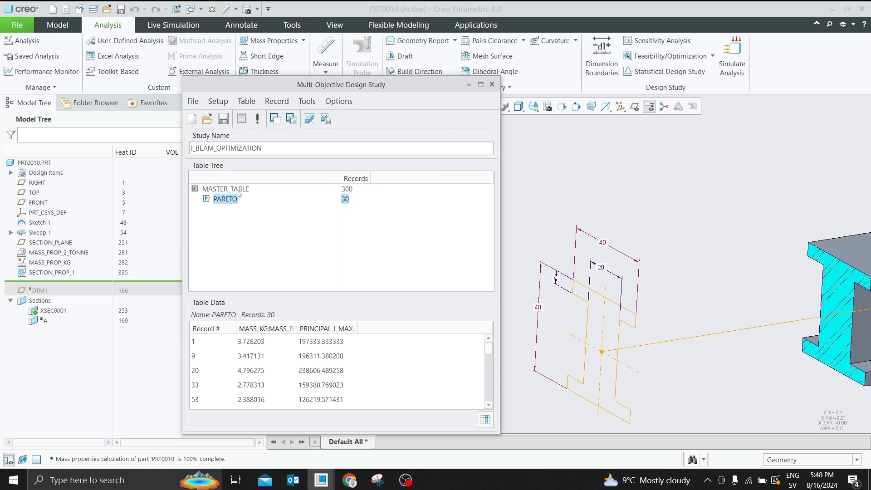
Graph the PARETO table with MASS_KG on X and PRINCIPAL_I_MAX on Y, examine the curve and close the graph
{"action": "left_click", "coordinate": [291, 119]}
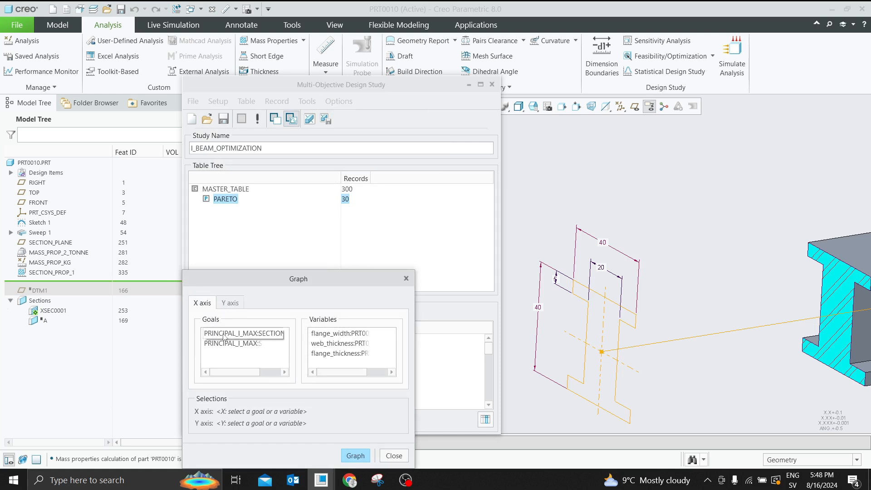
{"action": "left_click", "coordinate": [231, 333]}
{"action": "left_click", "coordinate": [230, 303]}
{"action": "left_click", "coordinate": [232, 344]}
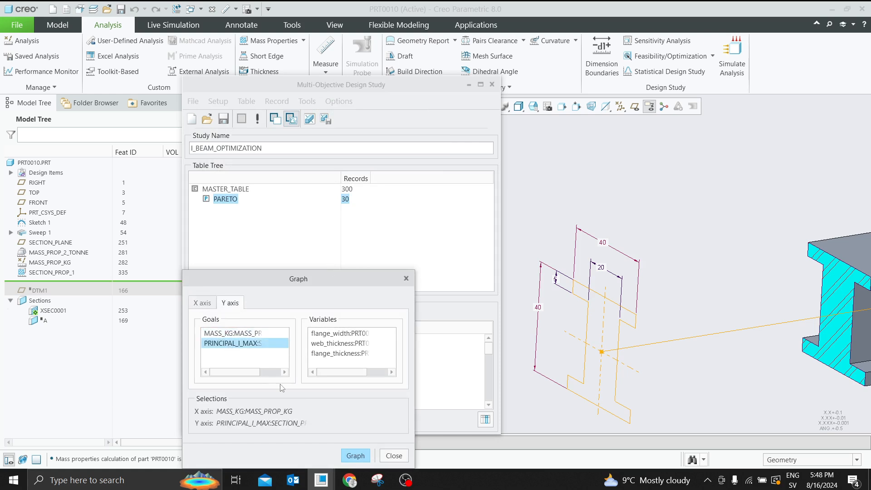
{"action": "left_click", "coordinate": [203, 303]}
{"action": "left_click", "coordinate": [360, 460]}
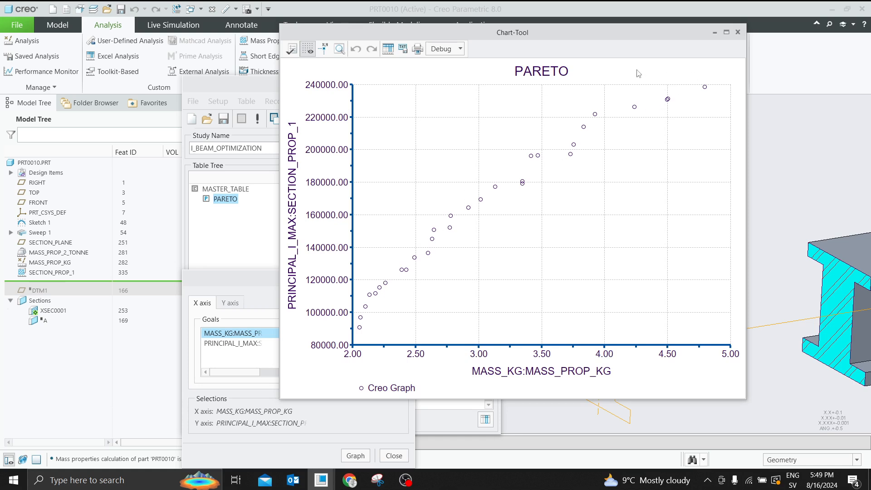
{"action": "left_click", "coordinate": [738, 31]}
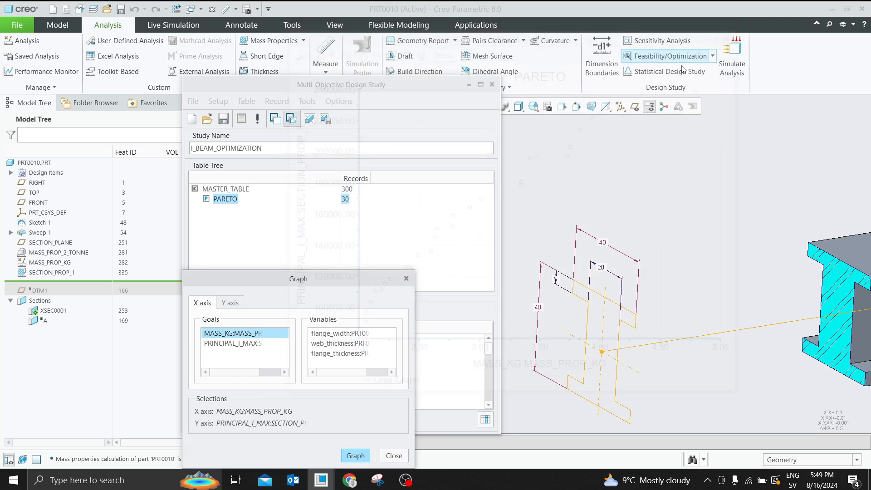
{"action": "left_click", "coordinate": [403, 456]}
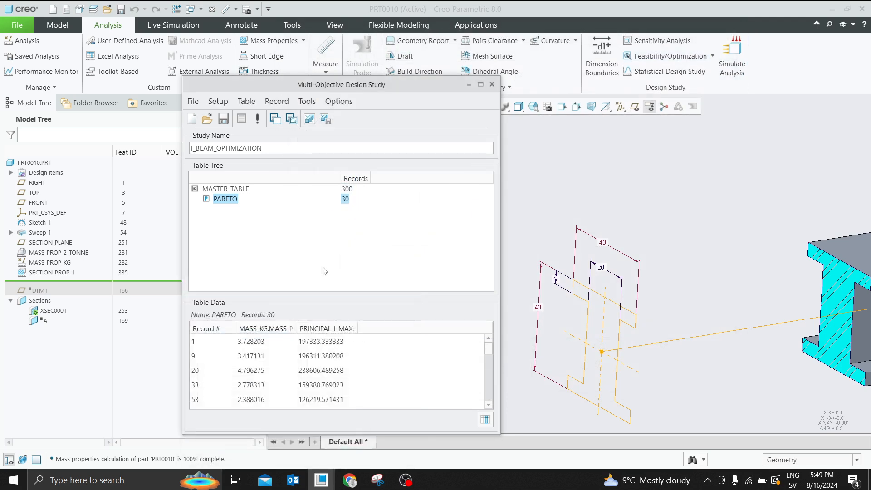
Derive a constraints table named MAX_PR from PARETO, limiting MASS_KG to a minimum of 3 and a maximum of 4
{"action": "right_click", "coordinate": [218, 198]}
{"action": "left_click", "coordinate": [234, 201]}
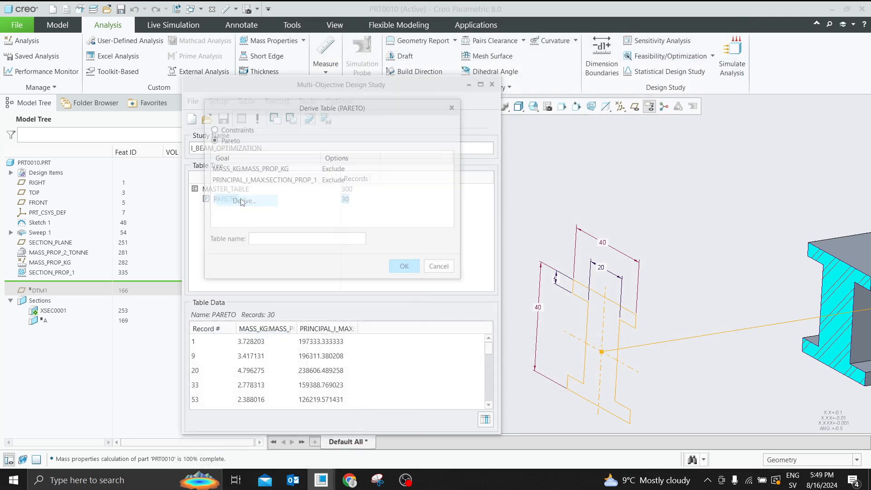
{"action": "left_click", "coordinate": [212, 129]}
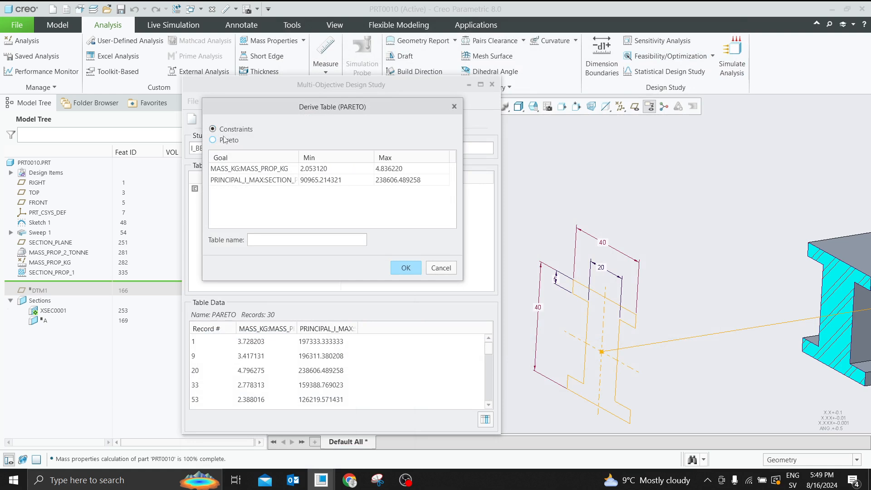
{"action": "double_click", "coordinate": [330, 169]}
{"action": "type", "text": "3"}
{"action": "double_click", "coordinate": [396, 168]}
{"action": "type", "text": "4"}
{"action": "left_click", "coordinate": [395, 204]}
{"action": "left_click", "coordinate": [407, 275]}
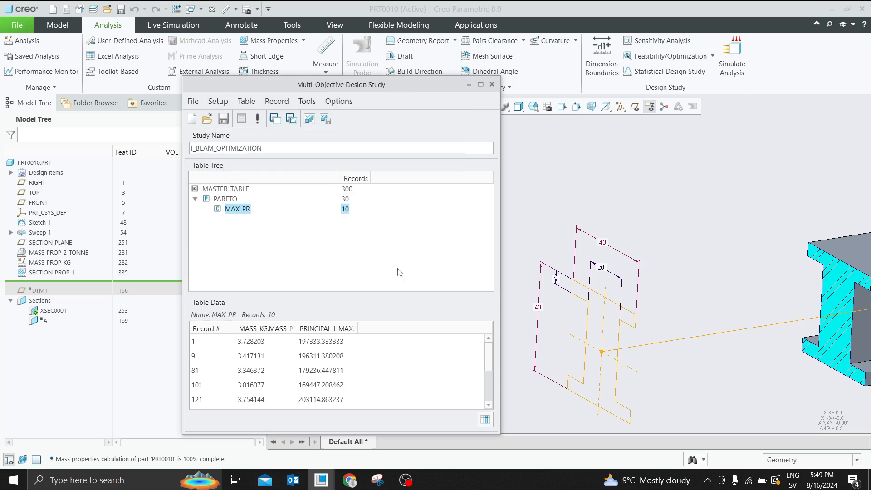
Graph the MAX_PR table with MASS_KG on the X axis and PRINCIPAL_I_MAX on the Y axis
{"action": "left_click", "coordinate": [291, 119]}
{"action": "left_click", "coordinate": [219, 333]}
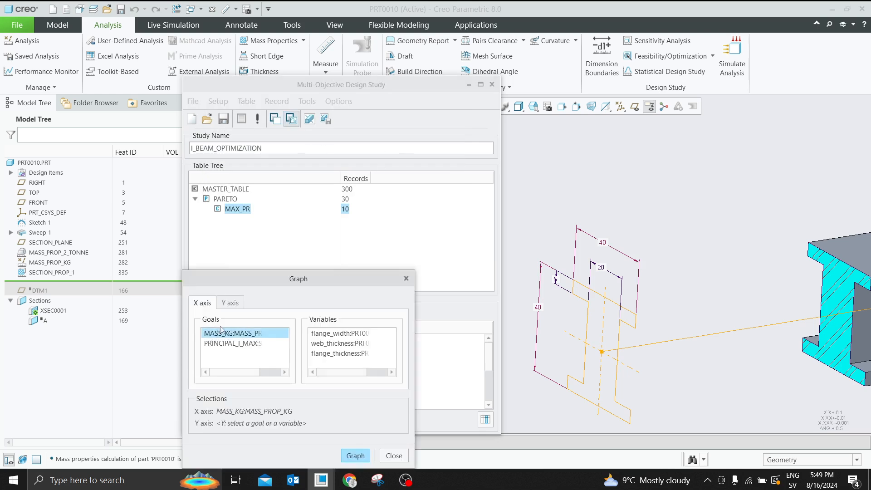
{"action": "left_click", "coordinate": [231, 303]}
{"action": "left_click", "coordinate": [232, 344]}
{"action": "left_click", "coordinate": [355, 456]}
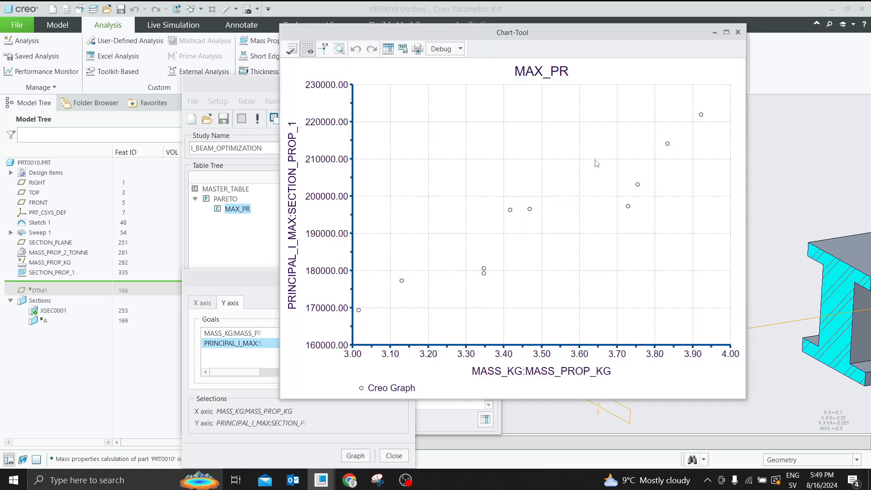
Read the mass and inertia of the highest-inertia point on the MAX_PR chart, and close the graphing windows
{"action": "mouse_move", "coordinate": [703, 119]}
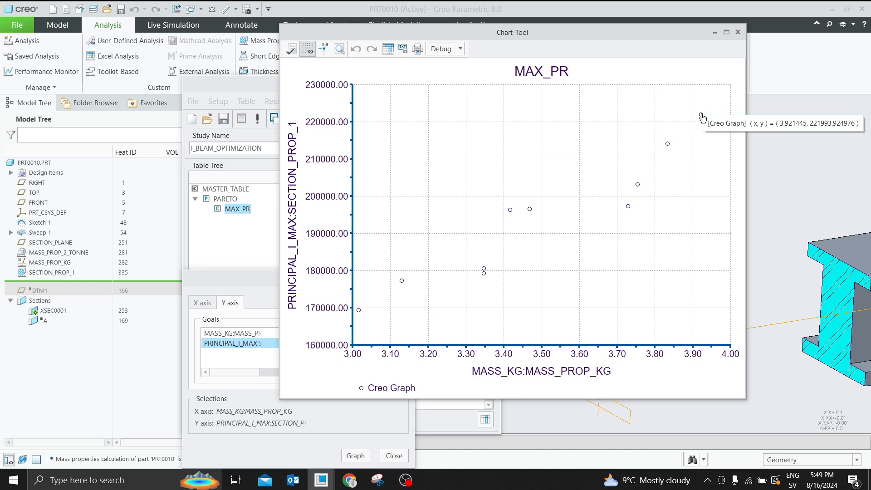
{"action": "left_click", "coordinate": [702, 118]}
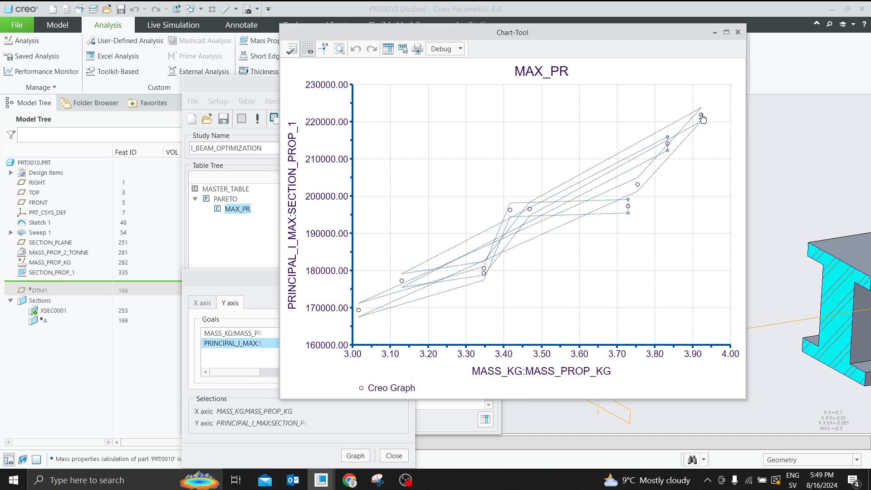
{"action": "mouse_move", "coordinate": [703, 118]}
{"action": "left_click", "coordinate": [739, 32]}
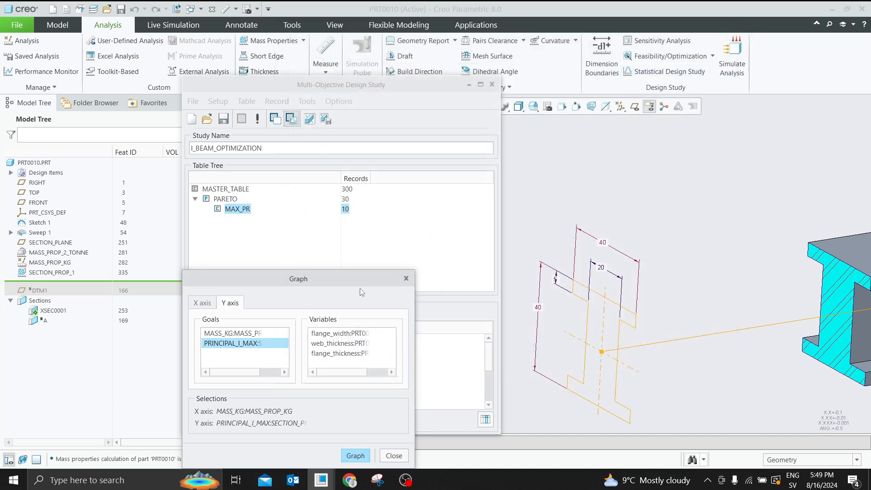
{"action": "left_click_drag", "start_coordinate": [357, 277], "coordinate": [402, 190]}
{"action": "left_click", "coordinate": [435, 367]}
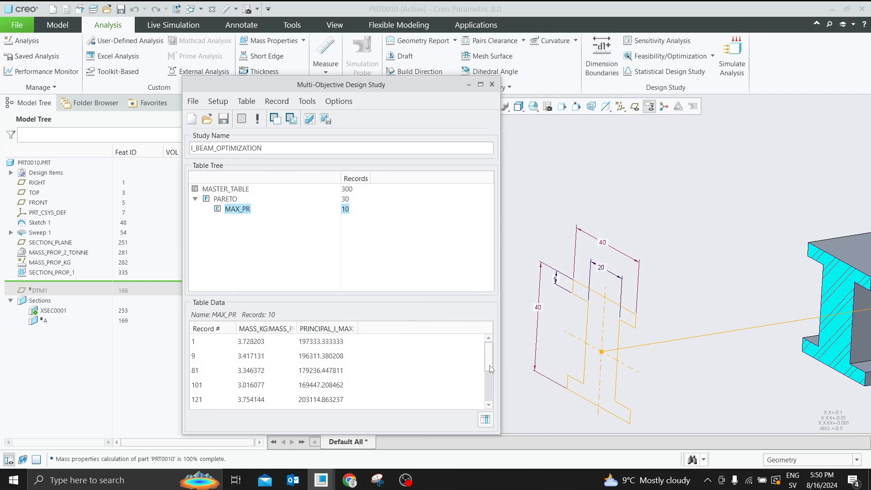
Show the model for record 169 of the MAX_PR table and examine its I-profile dimensions up close
{"action": "left_click_drag", "start_coordinate": [490, 372], "coordinate": [490, 398]}
{"action": "left_click", "coordinate": [240, 360]}
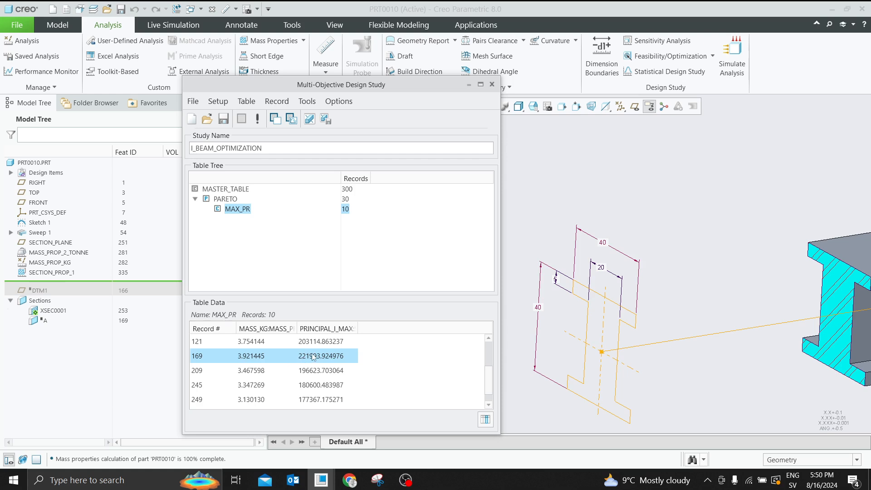
{"action": "right_click", "coordinate": [276, 358]}
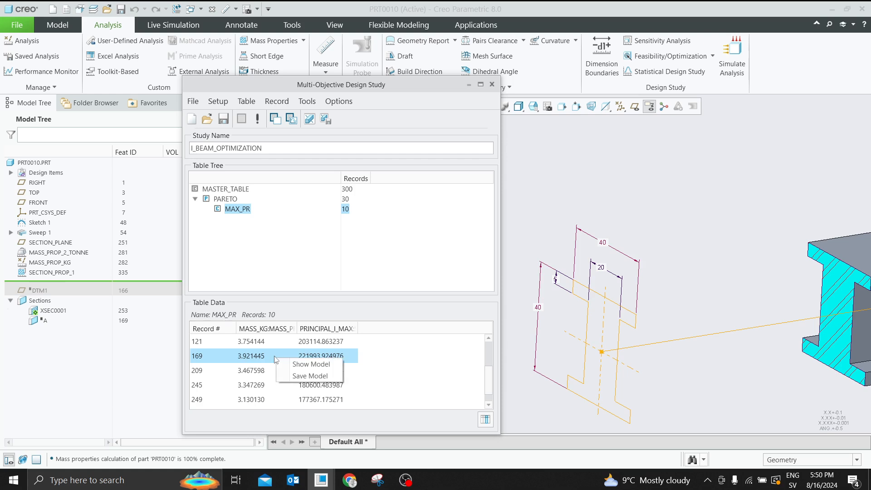
{"action": "left_click", "coordinate": [313, 364]}
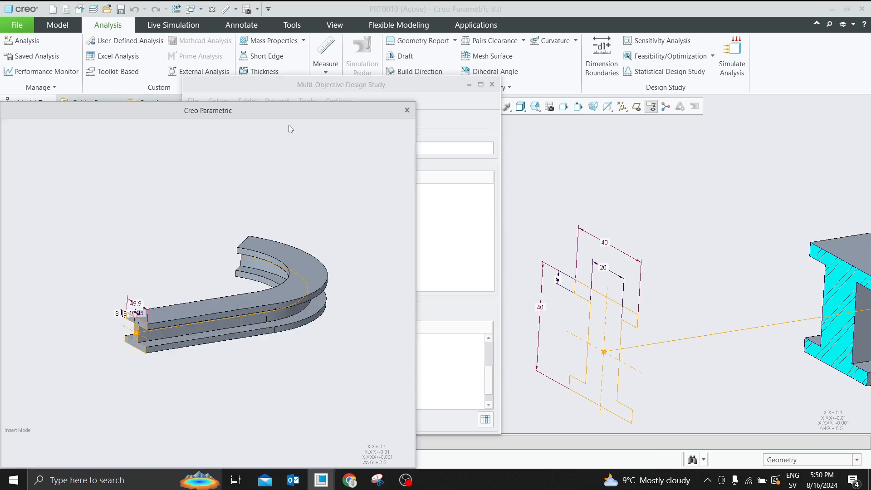
{"action": "left_click_drag", "start_coordinate": [292, 113], "coordinate": [615, 88]}
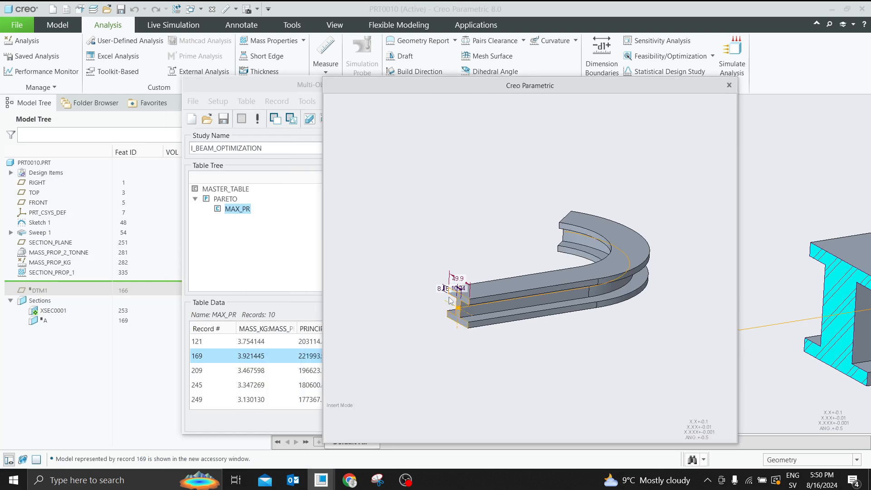
{"action": "scroll", "coordinate": [451, 299], "scroll_direction": "down", "scroll_amount": 4}
{"action": "scroll", "coordinate": [463, 285], "scroll_direction": "up", "scroll_amount": 2}
{"action": "middle_click_drag", "start_coordinate": [468, 284], "coordinate": [493, 286]}
{"action": "scroll", "coordinate": [453, 288], "scroll_direction": "down", "scroll_amount": 4}
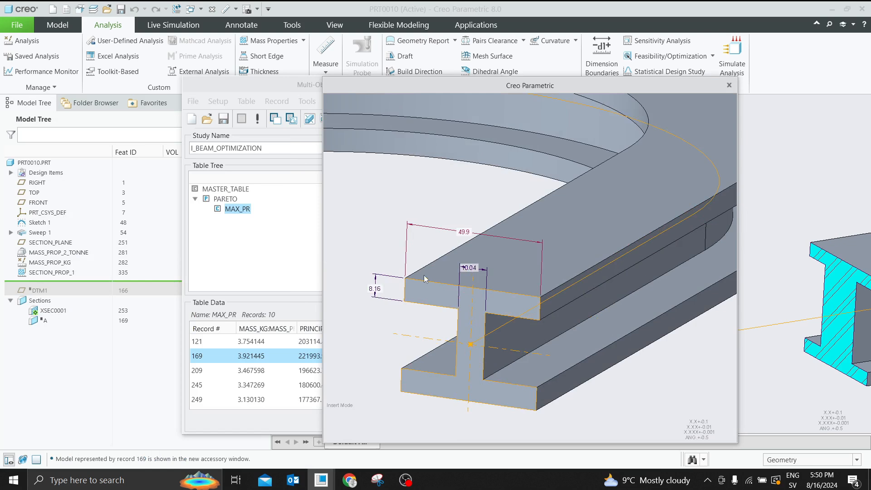
Clear the displayed profile dimensions from the original model and inspect its hatched I-section beside the design study window
{"action": "scroll", "coordinate": [424, 276], "scroll_direction": "up", "scroll_amount": 2}
{"action": "scroll", "coordinate": [778, 244], "scroll_direction": "up", "scroll_amount": 3}
{"action": "scroll", "coordinate": [813, 279], "scroll_direction": "down", "scroll_amount": 3}
{"action": "middle_click_drag", "start_coordinate": [798, 275], "coordinate": [818, 276]}
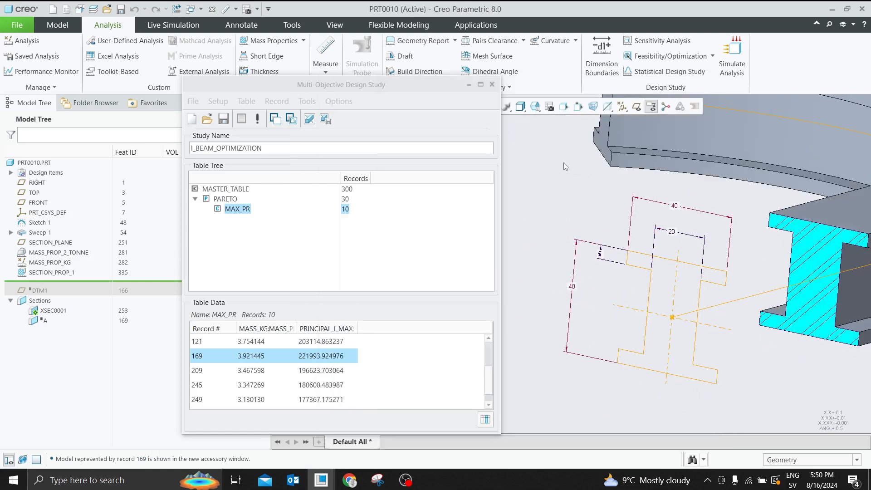
{"action": "left_click_drag", "start_coordinate": [446, 84], "coordinate": [356, 101]}
{"action": "left_click", "coordinate": [492, 107]}
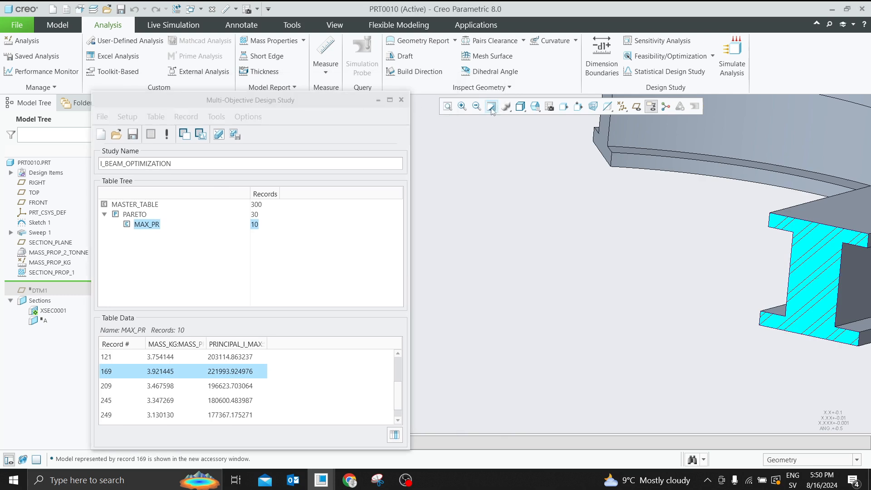
{"action": "scroll", "coordinate": [511, 204], "scroll_direction": "up", "scroll_amount": 3}
{"action": "scroll", "coordinate": [512, 208], "scroll_direction": "down", "scroll_amount": 4}
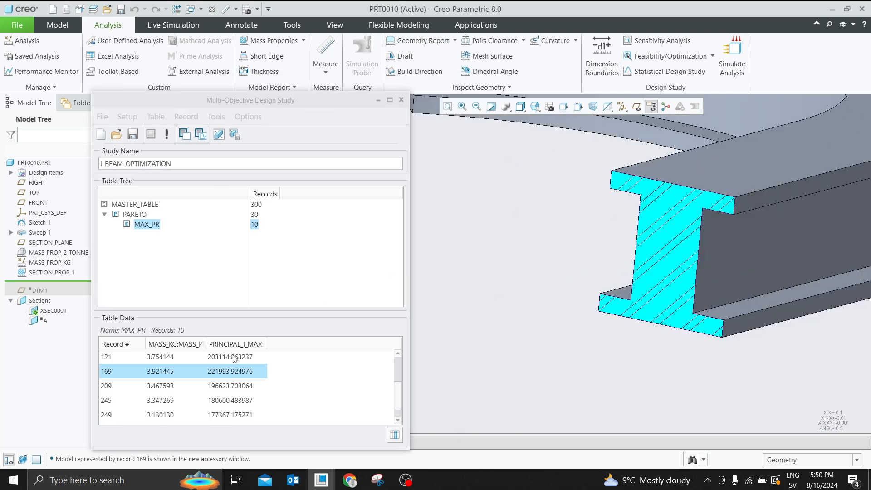
Show the model for record 169 of MAX_PR again and compare its I-profile with the original beam section
{"action": "right_click", "coordinate": [177, 371]}
{"action": "left_click", "coordinate": [203, 379]}
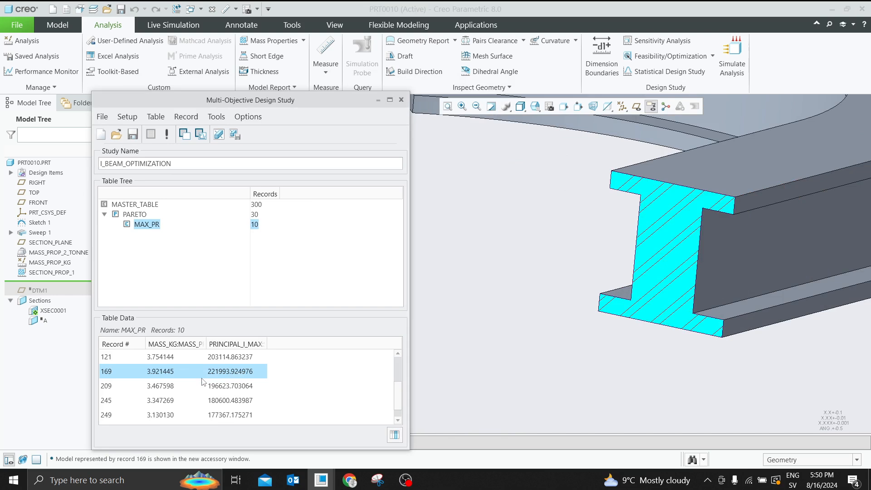
{"action": "right_click", "coordinate": [177, 371]}
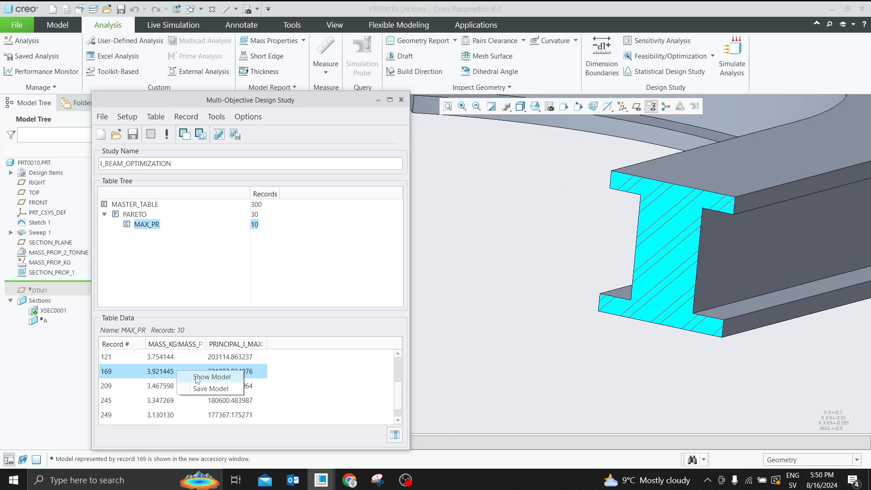
{"action": "left_click", "coordinate": [199, 380]}
{"action": "mouse_move", "coordinate": [323, 481]}
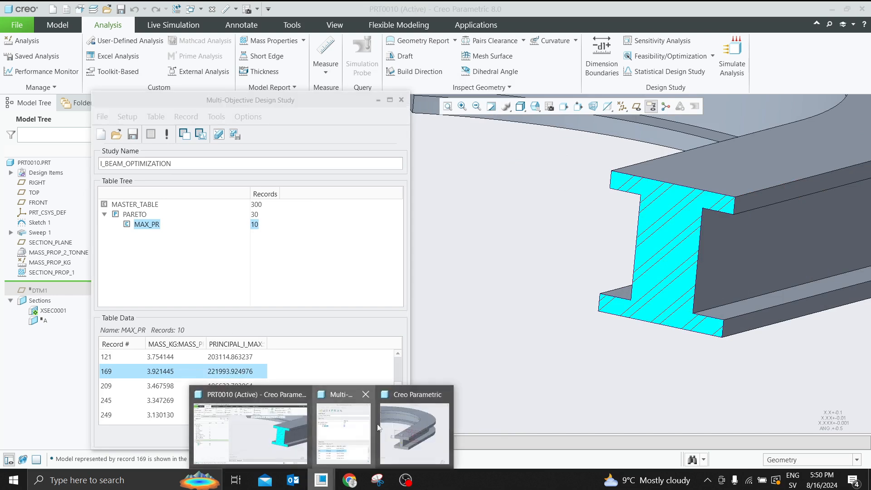
{"action": "left_click", "coordinate": [408, 427]}
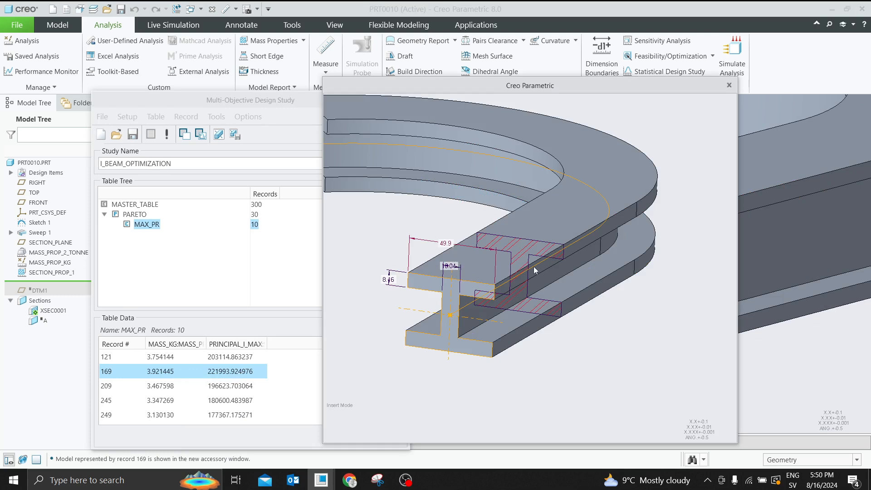
{"action": "left_click_drag", "start_coordinate": [652, 83], "coordinate": [528, 98]}
{"action": "left_click_drag", "start_coordinate": [332, 97], "coordinate": [485, 91]}
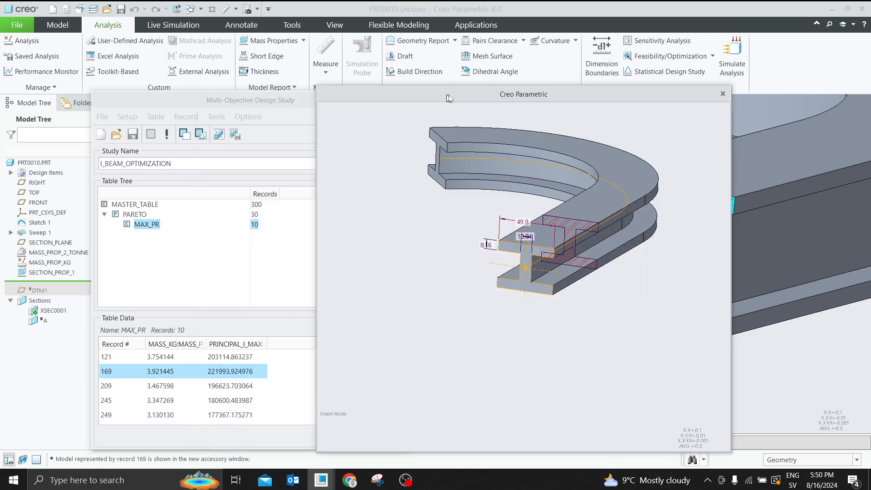
{"action": "left_click_drag", "start_coordinate": [226, 98], "coordinate": [282, 90]}
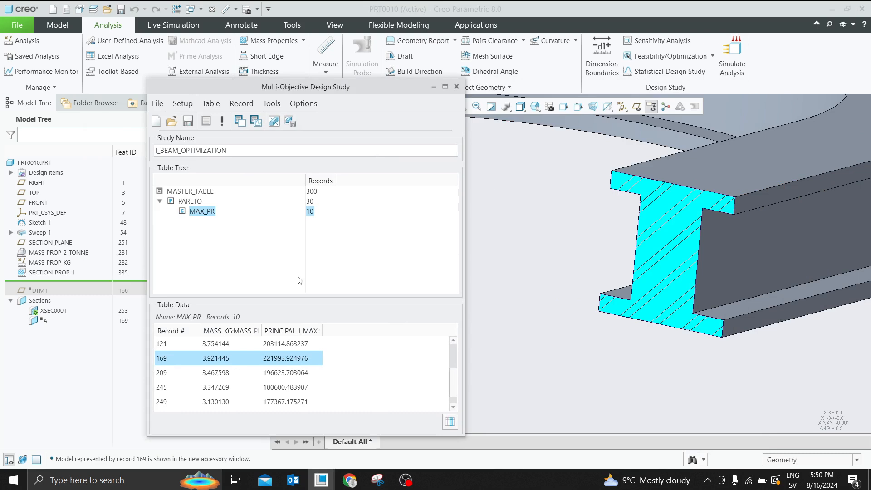
{"action": "right_click", "coordinate": [258, 357]}
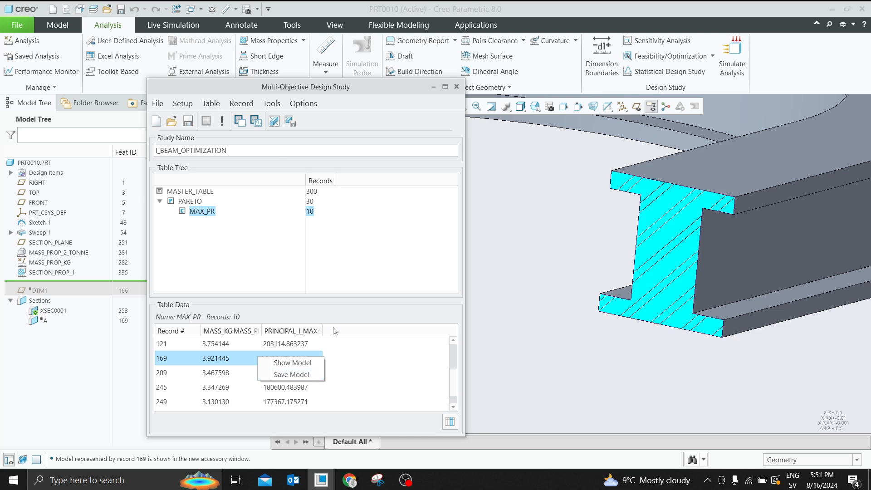
{"action": "left_click", "coordinate": [713, 56]}
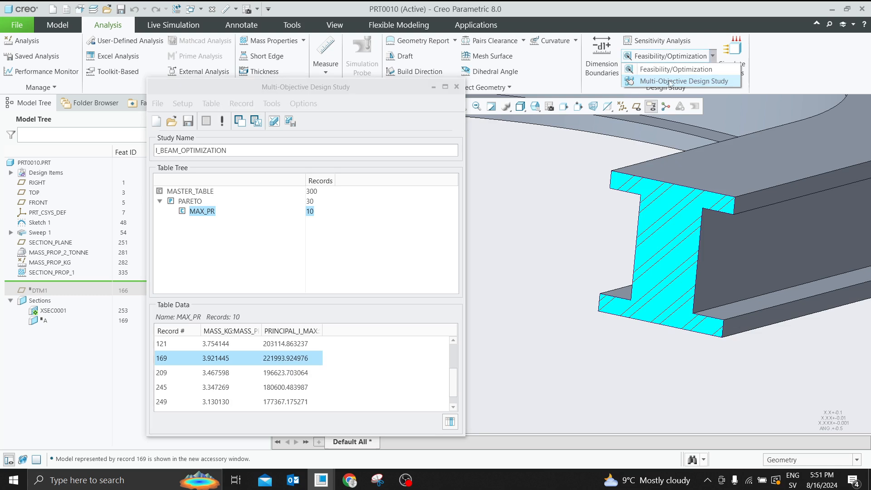
{"action": "left_click", "coordinate": [589, 167]}
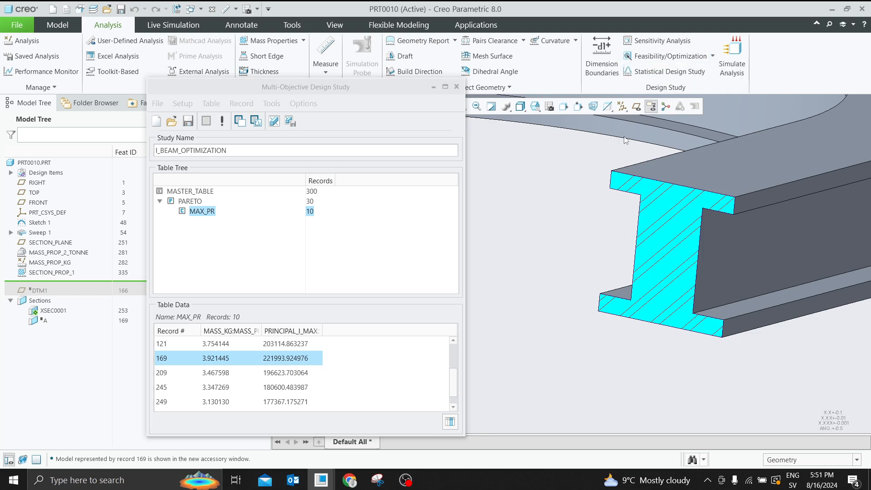
{"action": "left_click", "coordinate": [714, 57]}
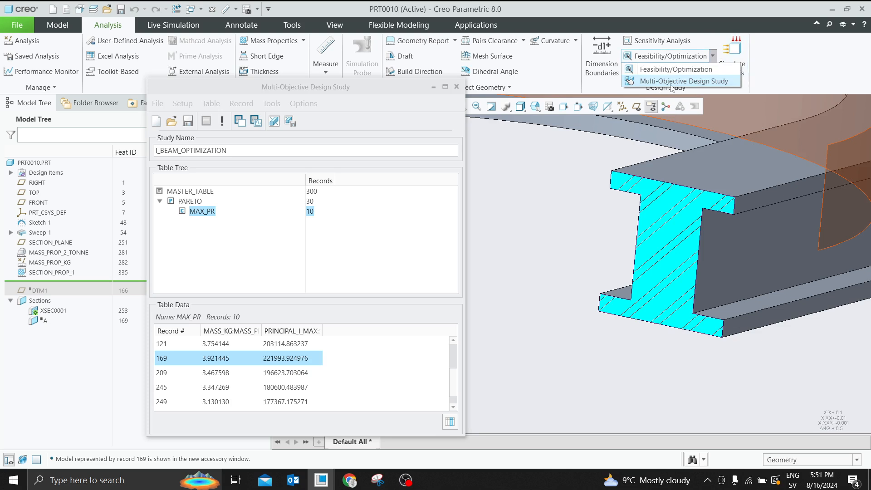
{"action": "left_click", "coordinate": [552, 193]}
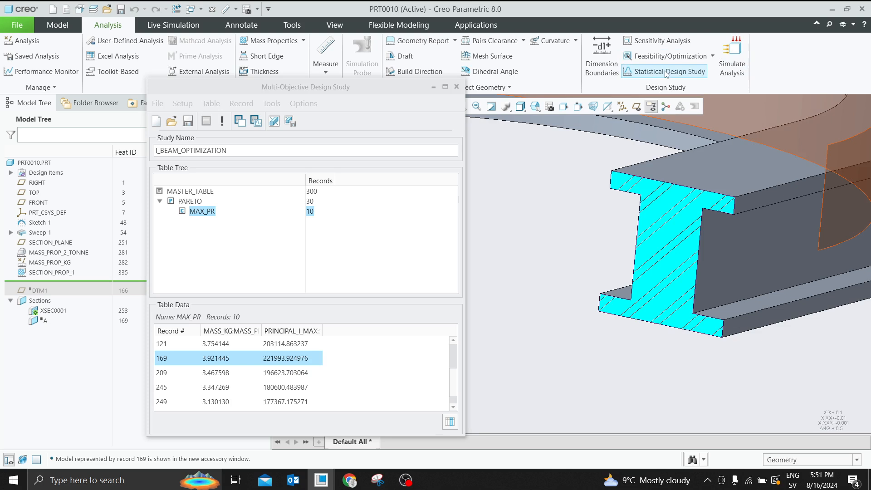